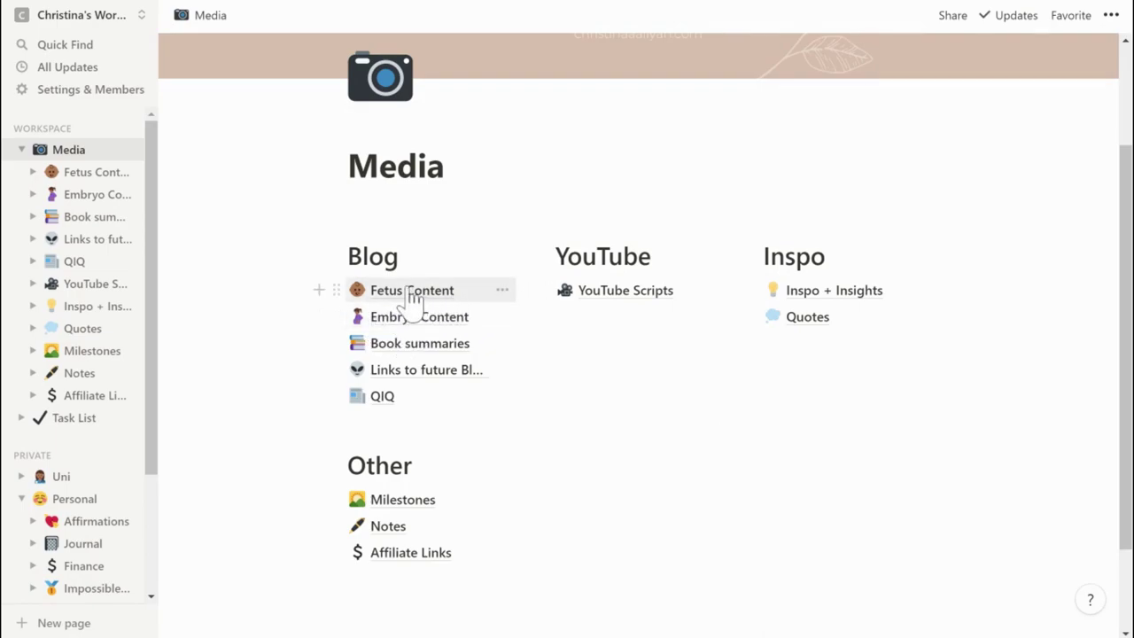
- Open the Embryo Content board under Blog and look across its ranking columns
{"action": "left_click", "coordinate": [440, 319]}
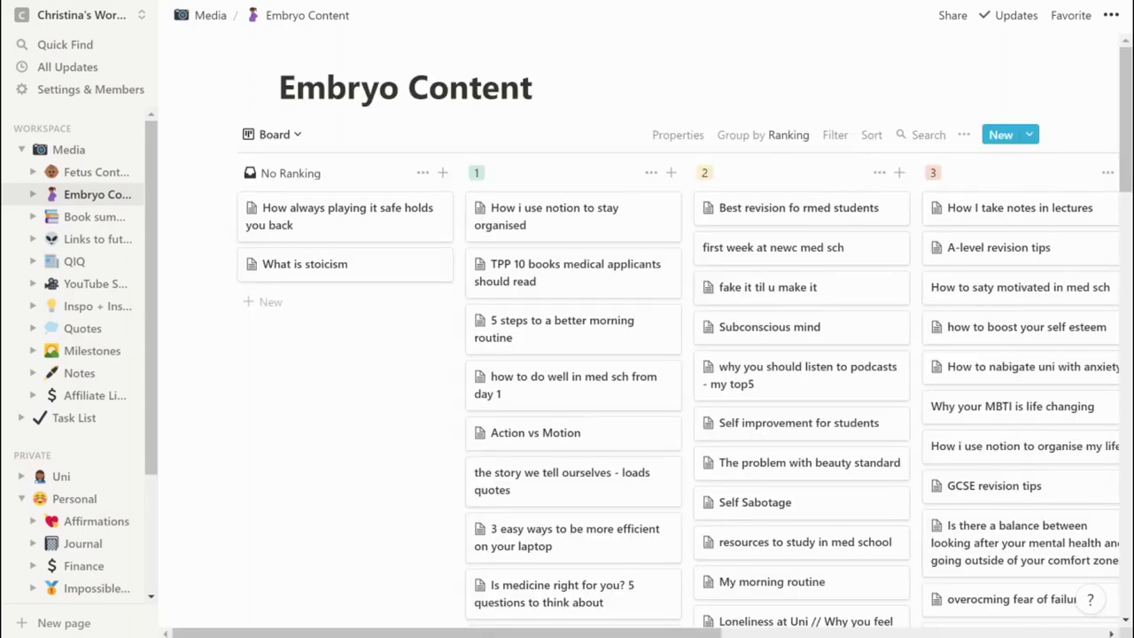
{"action": "left_click_drag", "start_coordinate": [425, 631], "coordinate": [357, 627]}
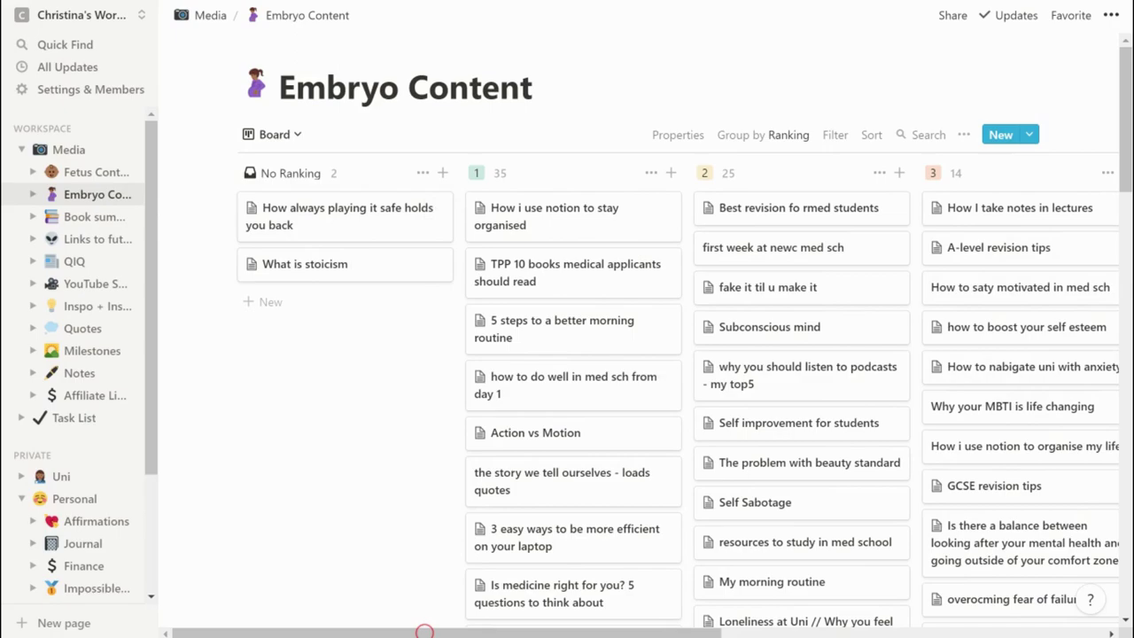
{"action": "mouse_move", "coordinate": [424, 630]}
{"action": "left_mouse_down"}
{"action": "mouse_move", "coordinate": [571, 620]}
{"action": "mouse_move", "coordinate": [424, 631]}
{"action": "left_mouse_up"}
{"action": "left_click_drag", "start_coordinate": [332, 630], "coordinate": [241, 631]}
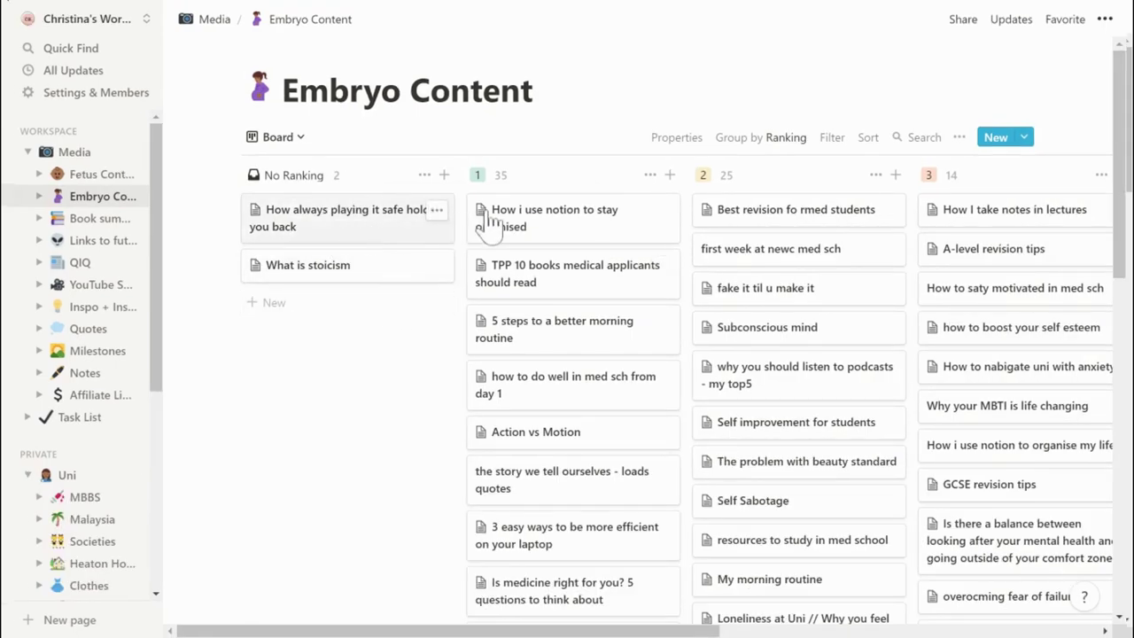
- Move the card "How always playing it safe holds you back" from No Ranking into ranking column 1
{"action": "left_click_drag", "start_coordinate": [362, 216], "coordinate": [539, 195]}
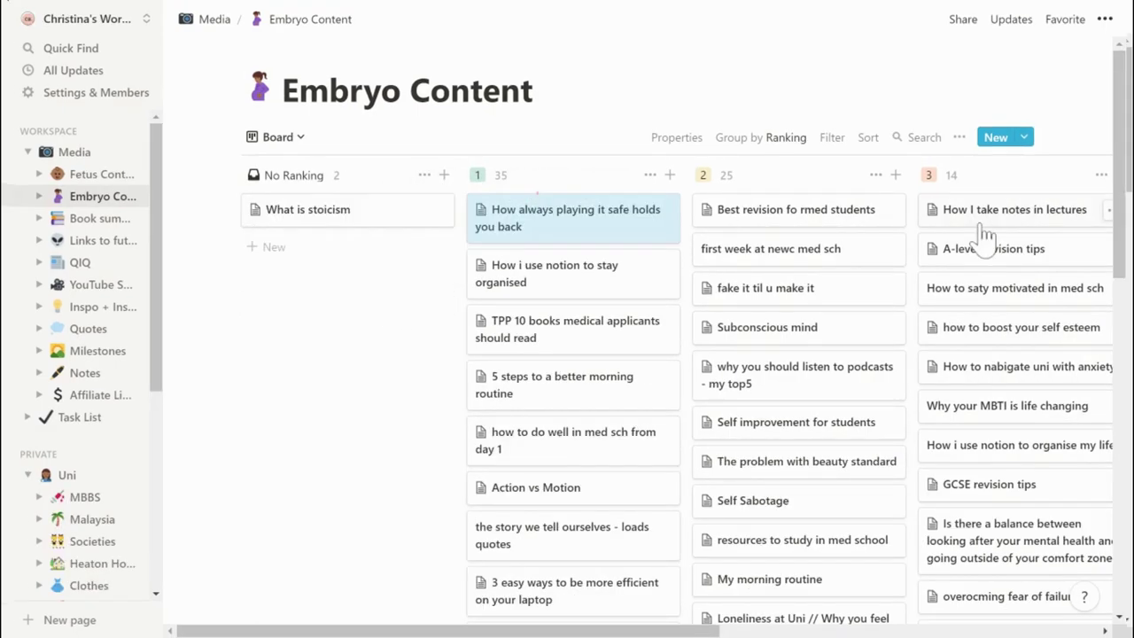
{"action": "left_click_drag", "start_coordinate": [431, 227], "coordinate": [802, 200]}
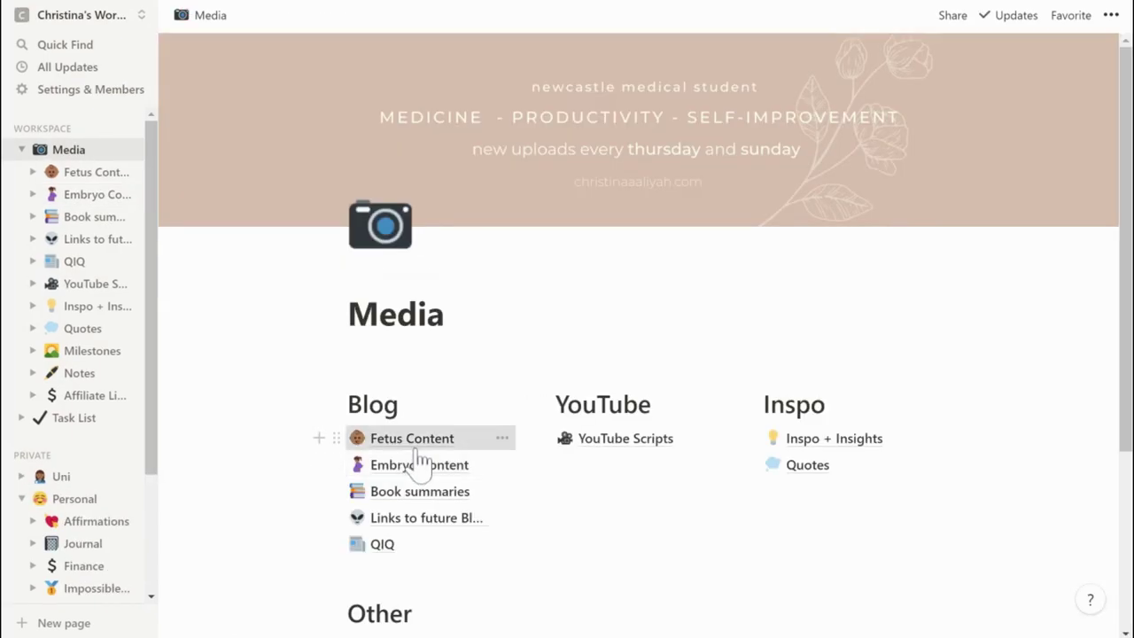
- Open the Fetus Content board and move the "5 myths about med sch" card from Almost done to Completed
{"action": "left_click", "coordinate": [417, 445]}
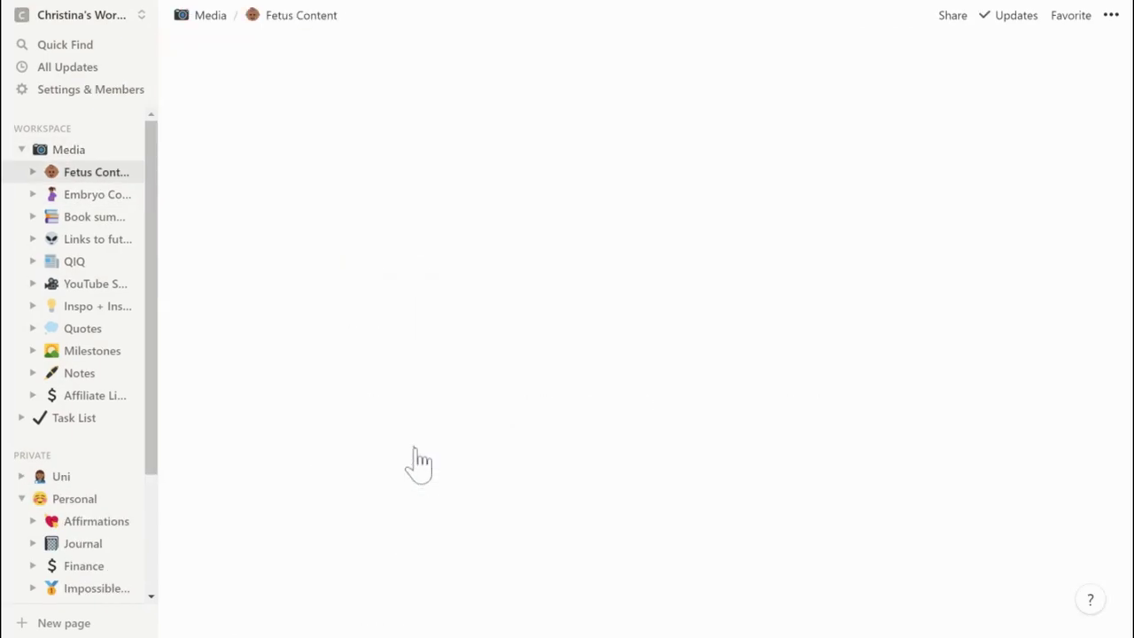
{"action": "left_click", "coordinate": [414, 447]}
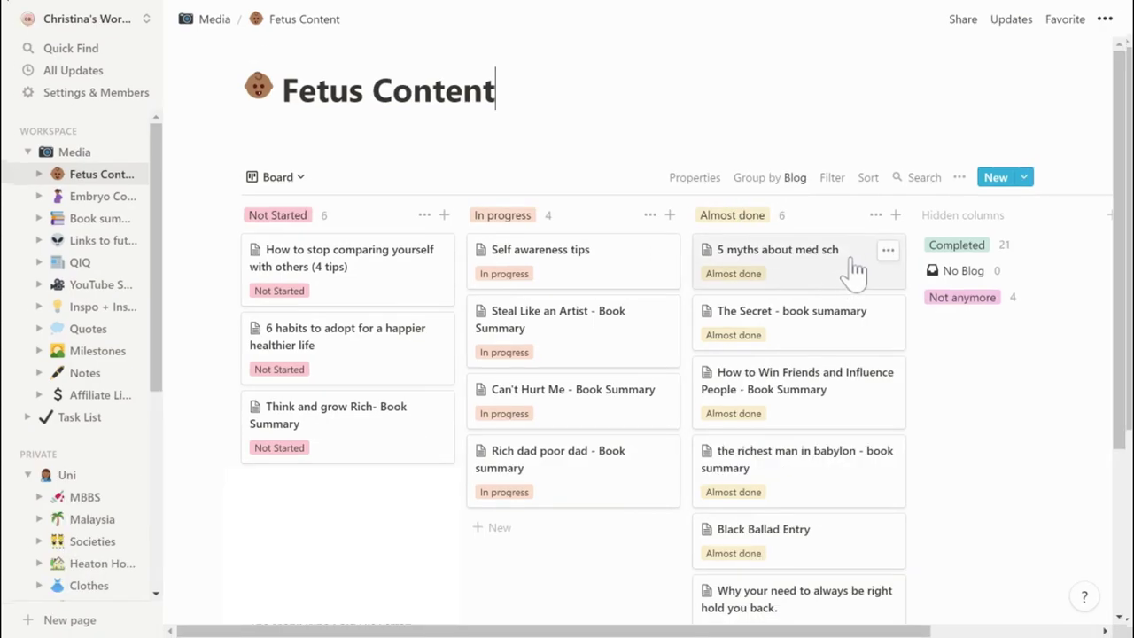
{"action": "left_click_drag", "start_coordinate": [853, 271], "coordinate": [964, 253]}
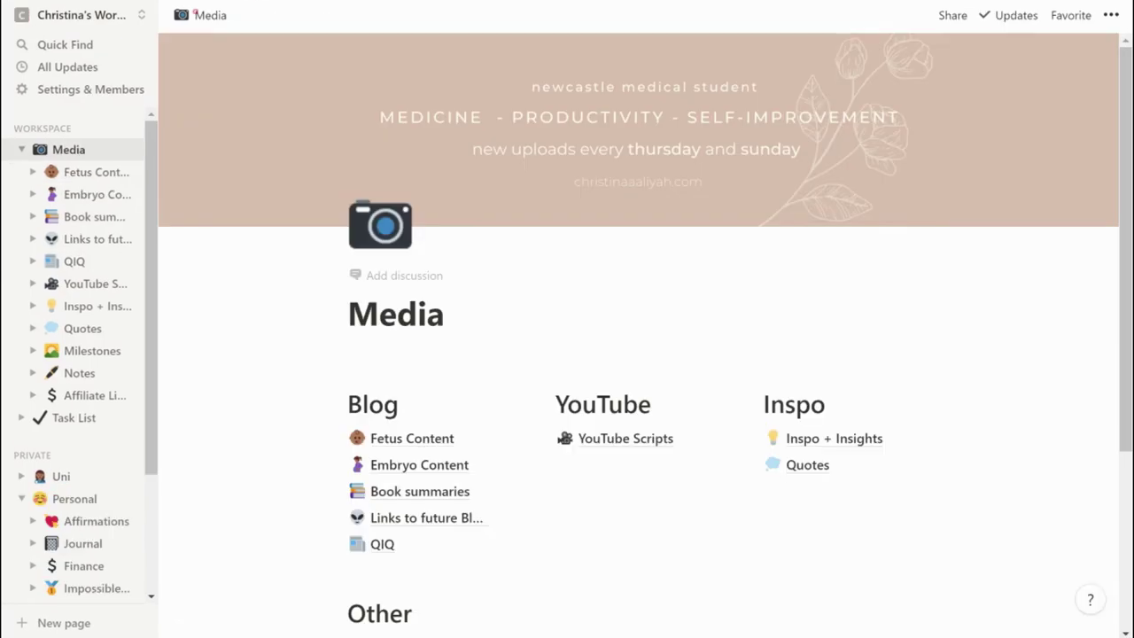
- Open the YouTube Scripts page under Media and switch its calendar to the List view
{"action": "left_click", "coordinate": [649, 438]}
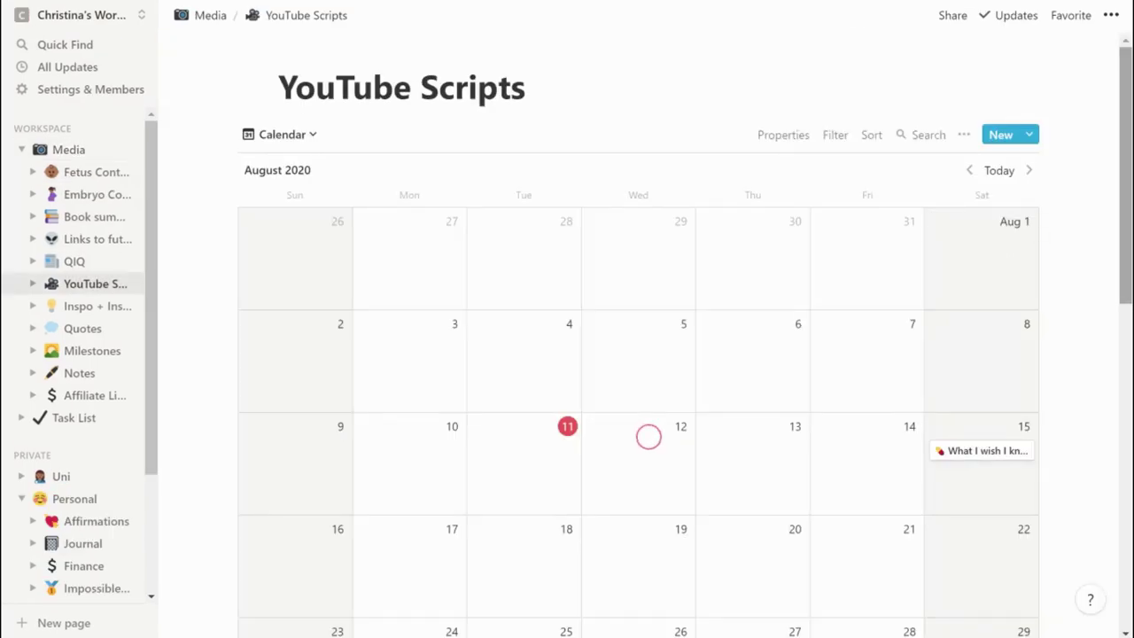
{"action": "mouse_move", "coordinate": [1128, 173]}
{"action": "left_mouse_down"}
{"action": "mouse_move", "coordinate": [1128, 267]}
{"action": "mouse_move", "coordinate": [1108, 169]}
{"action": "left_mouse_up"}
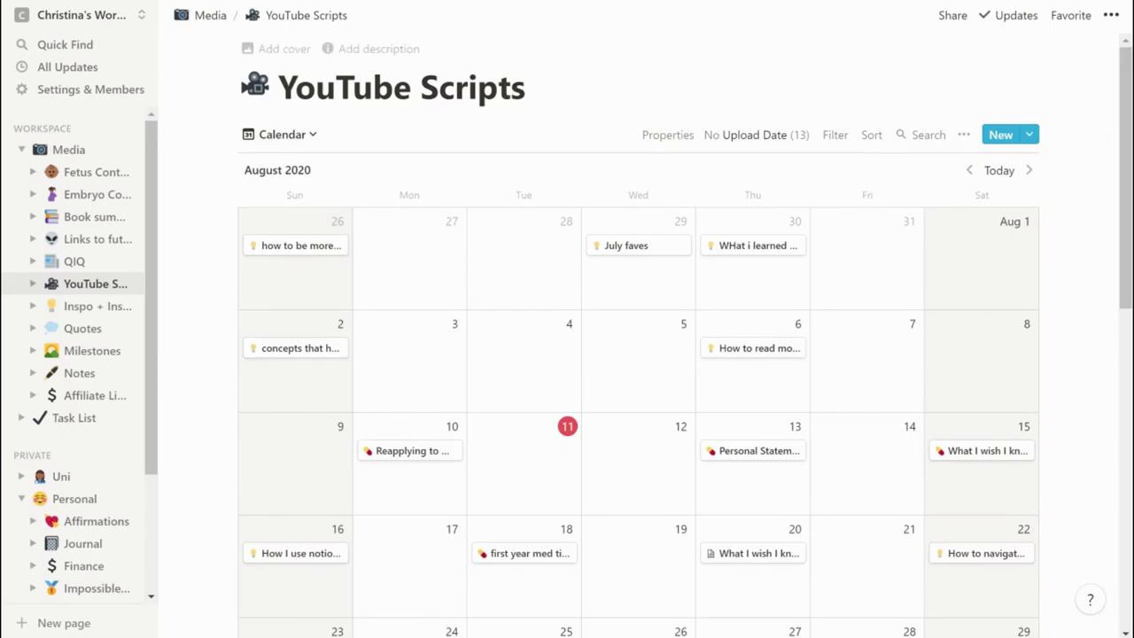
{"action": "left_click", "coordinate": [273, 137]}
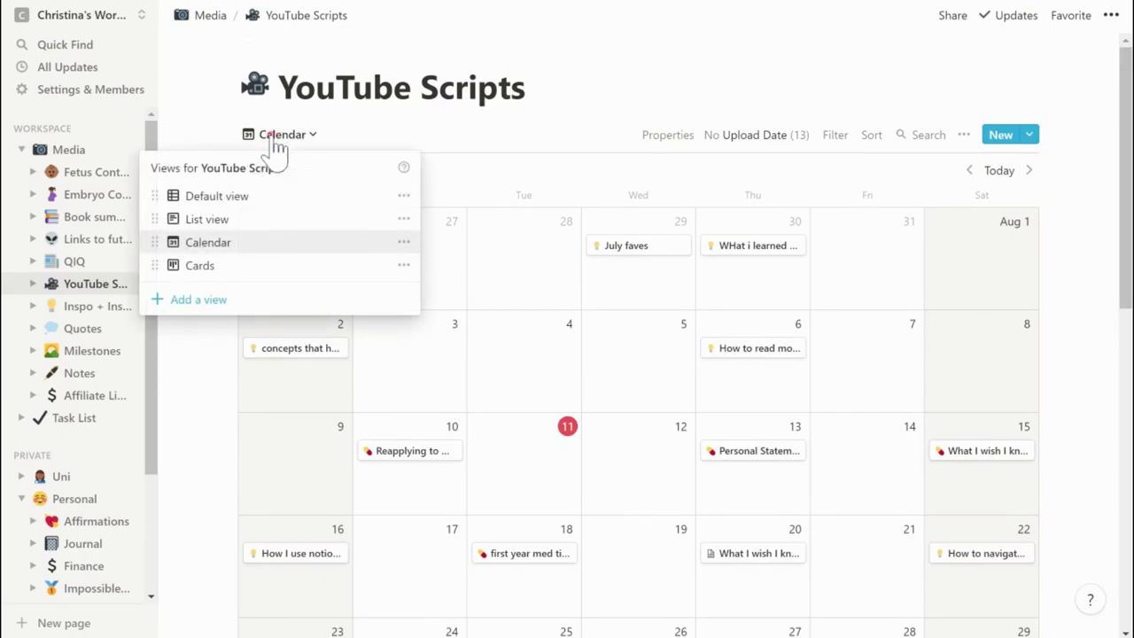
{"action": "left_click", "coordinate": [209, 220]}
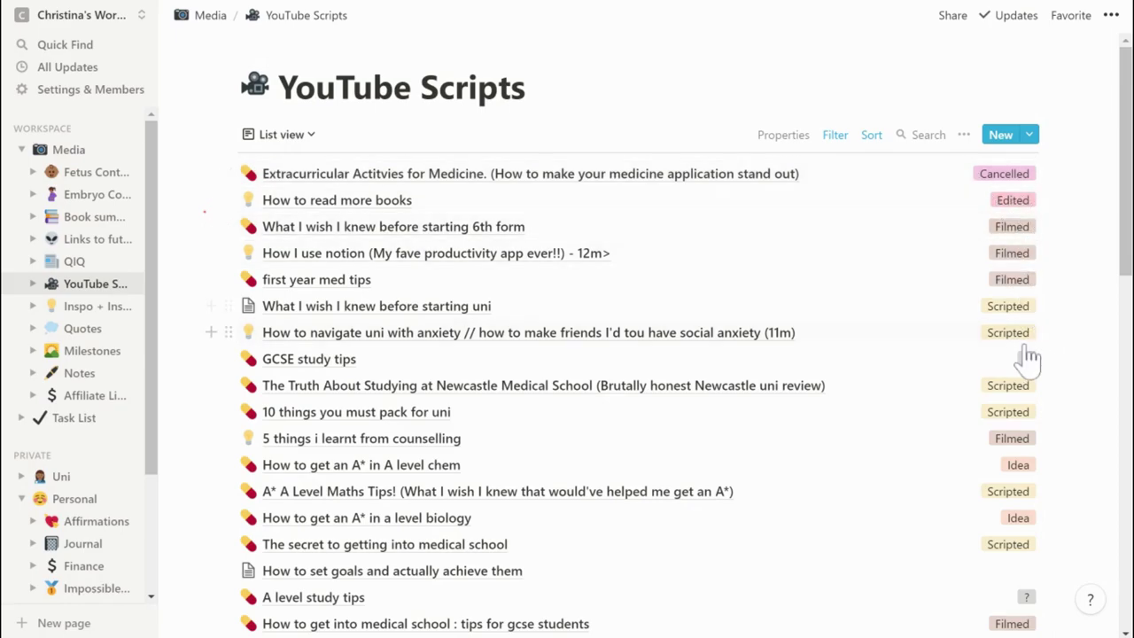
- Switch YouTube Scripts to the Cards view and bring the Scripted, Filmed and Edited status columns into view
{"action": "left_click", "coordinate": [288, 137]}
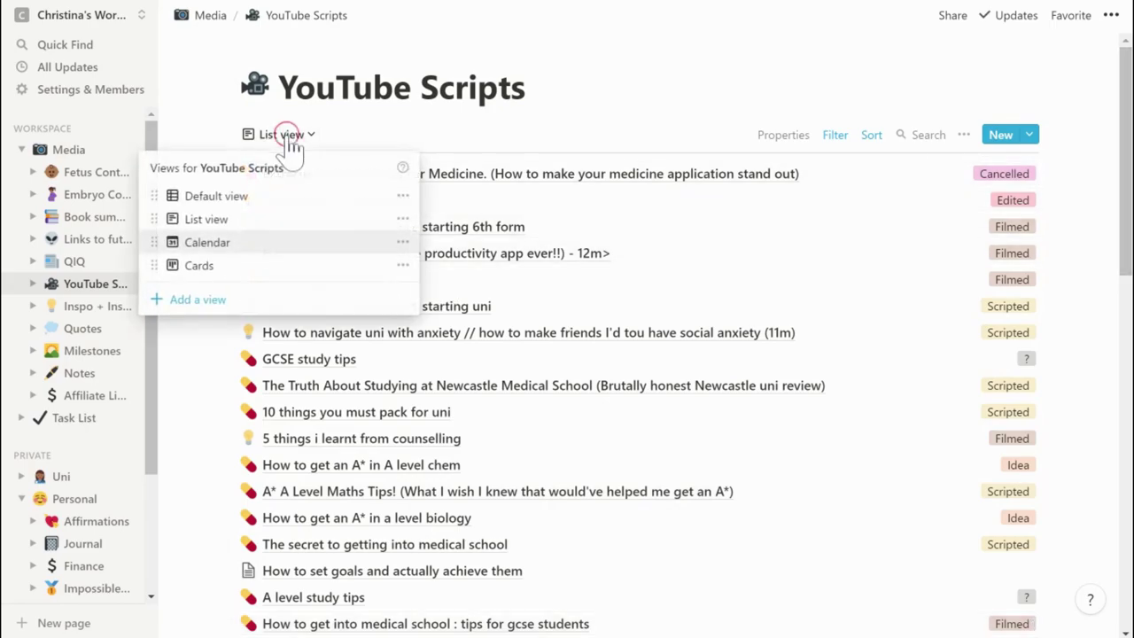
{"action": "left_click", "coordinate": [200, 266]}
{"action": "left_click_drag", "start_coordinate": [394, 630], "coordinate": [624, 633]}
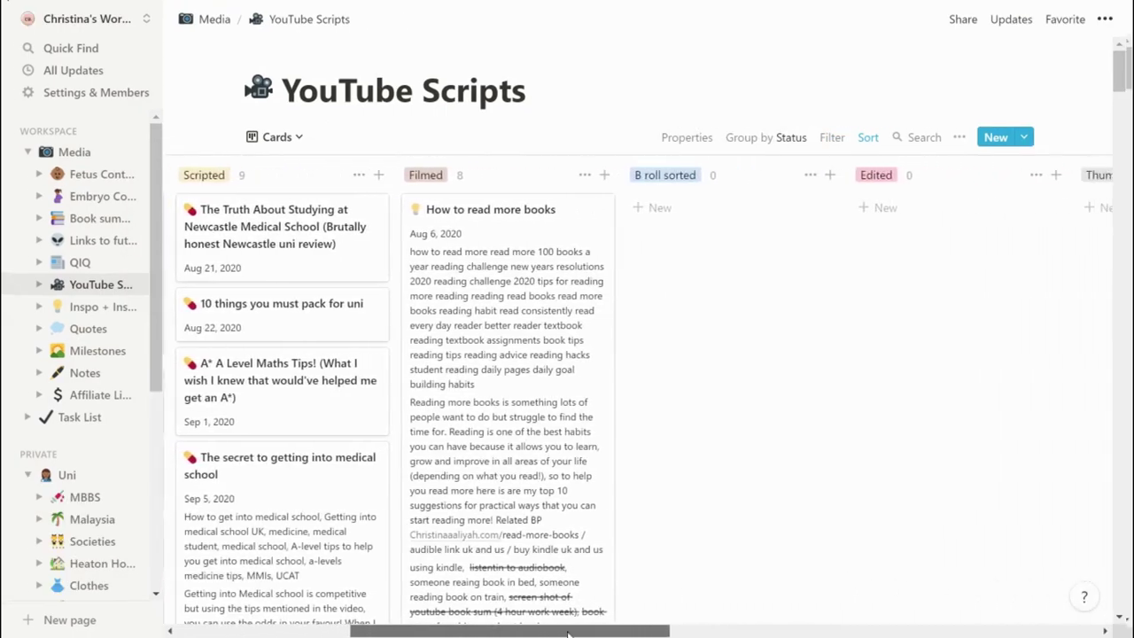
- Move the "What I wish I knew before starting 6th form" card into the Edited column
{"action": "left_click_drag", "start_coordinate": [404, 481], "coordinate": [582, 378]}
{"action": "left_click_drag", "start_coordinate": [369, 337], "coordinate": [780, 312]}
{"action": "left_click_drag", "start_coordinate": [584, 632], "coordinate": [660, 633]}
{"action": "left_click_drag", "start_coordinate": [381, 372], "coordinate": [979, 26]}
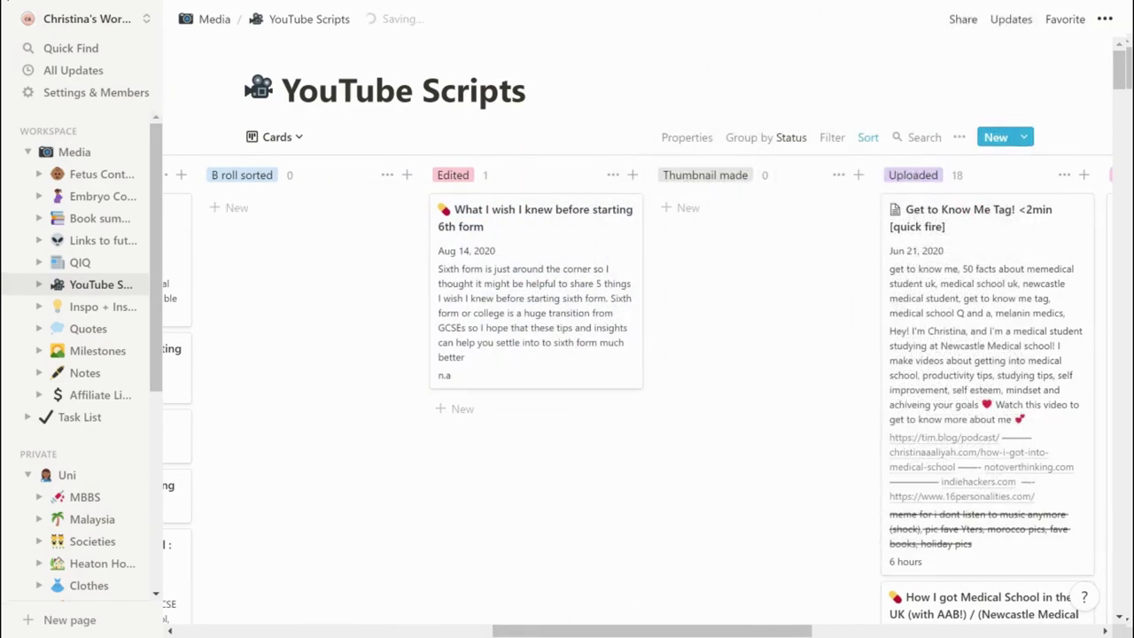
- Return to the Media page, examine the Milestones table under Other, and go back to Media
{"action": "left_click", "coordinate": [214, 19]}
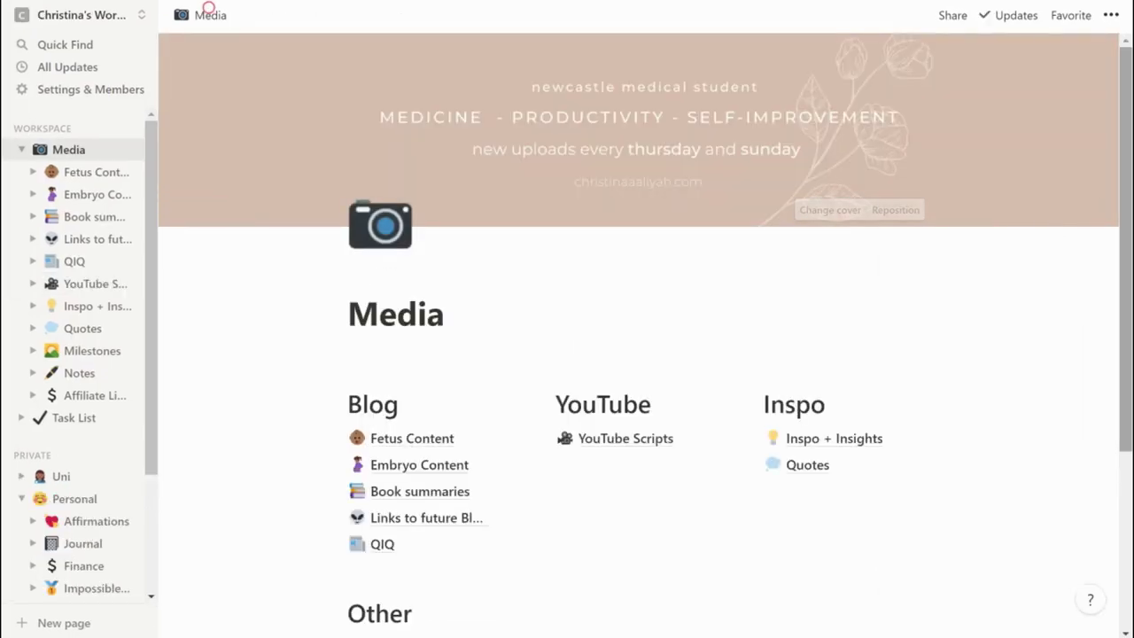
{"action": "scroll", "coordinate": [638, 354], "scroll_direction": "down", "scroll_amount": 2}
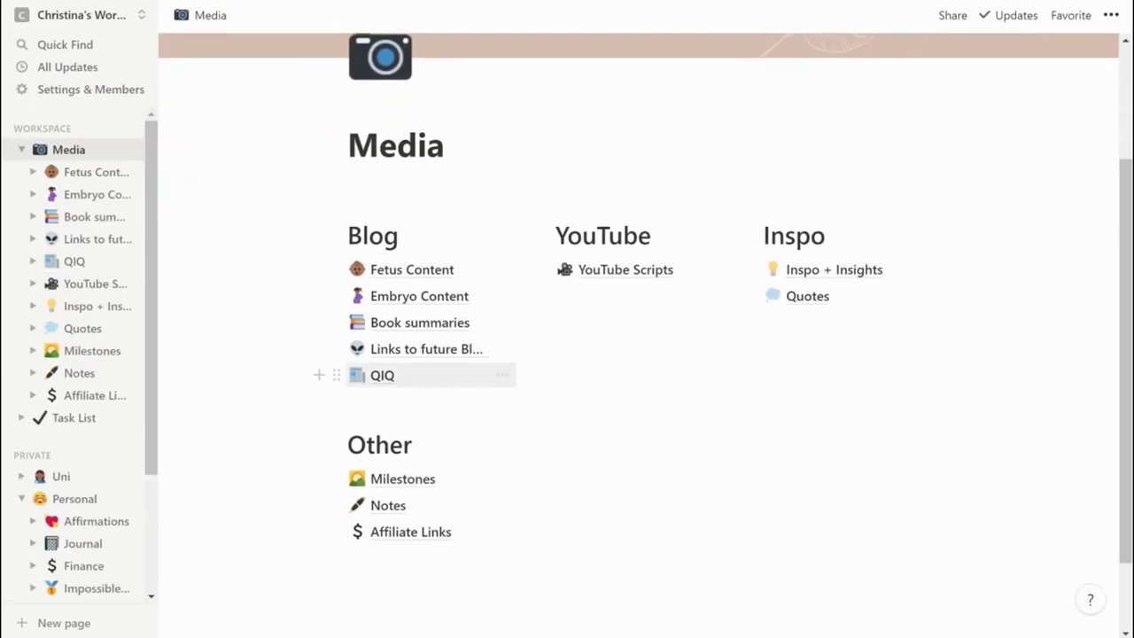
{"action": "left_click", "coordinate": [405, 482]}
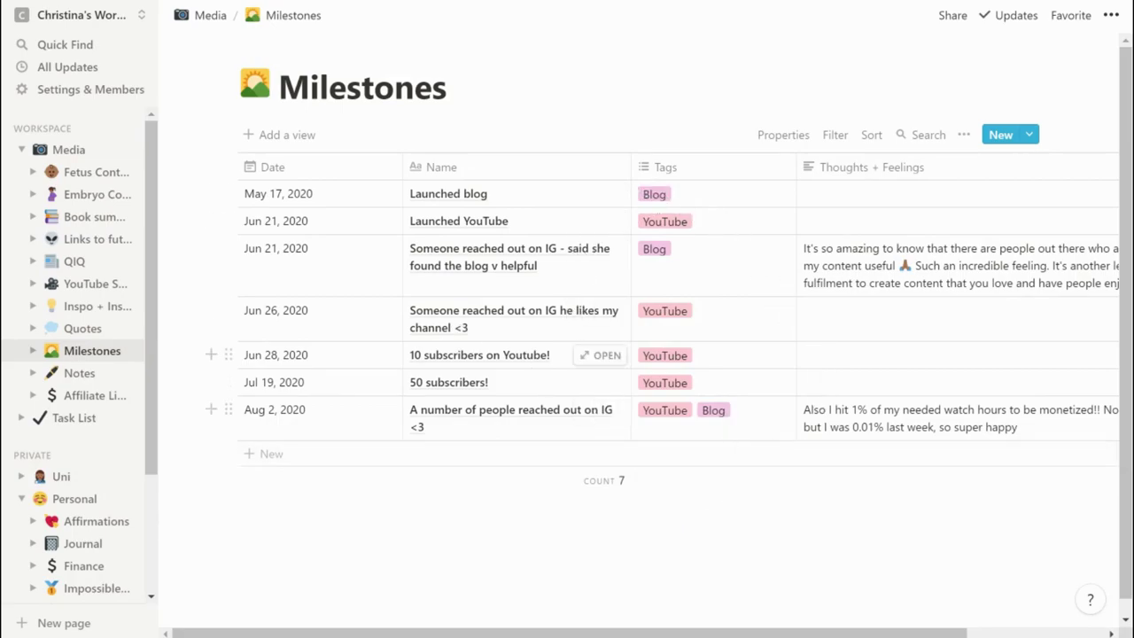
{"action": "left_click", "coordinate": [206, 16]}
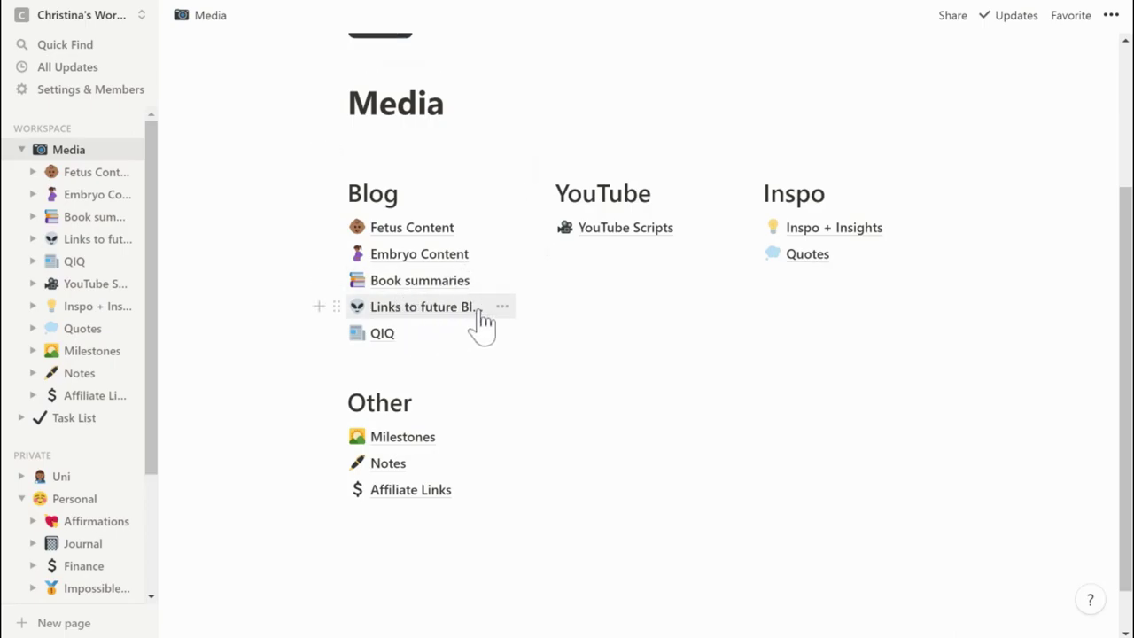
{"action": "scroll", "coordinate": [416, 328], "scroll_direction": "up", "scroll_amount": 1}
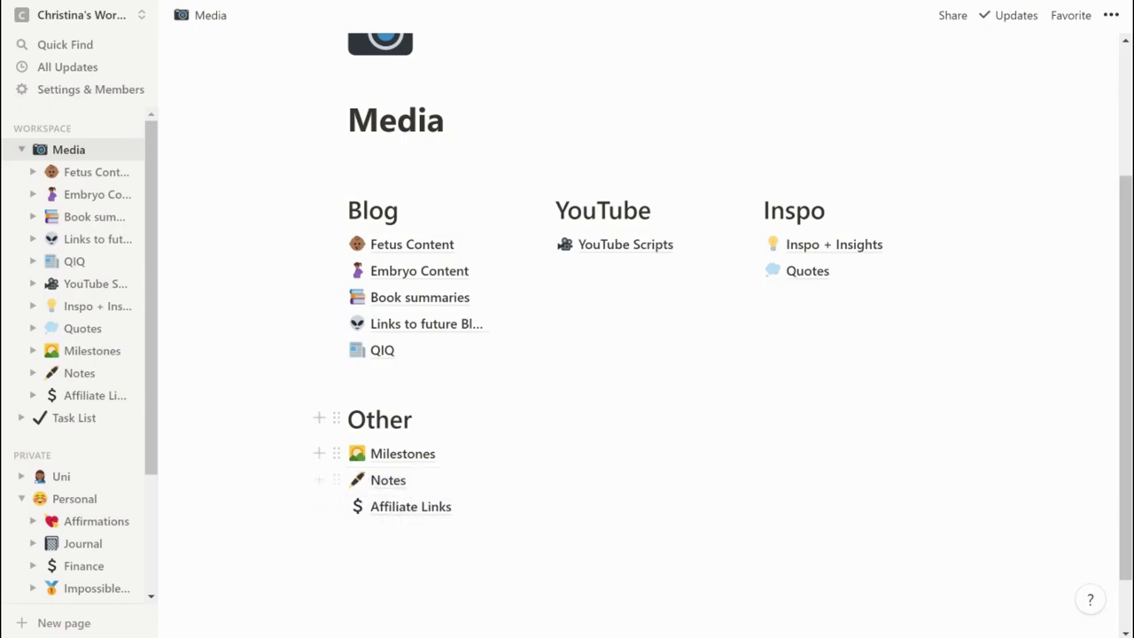
- Open the Task List board and move the YT + Blog card from Next week to the end of This week
{"action": "left_click", "coordinate": [64, 419]}
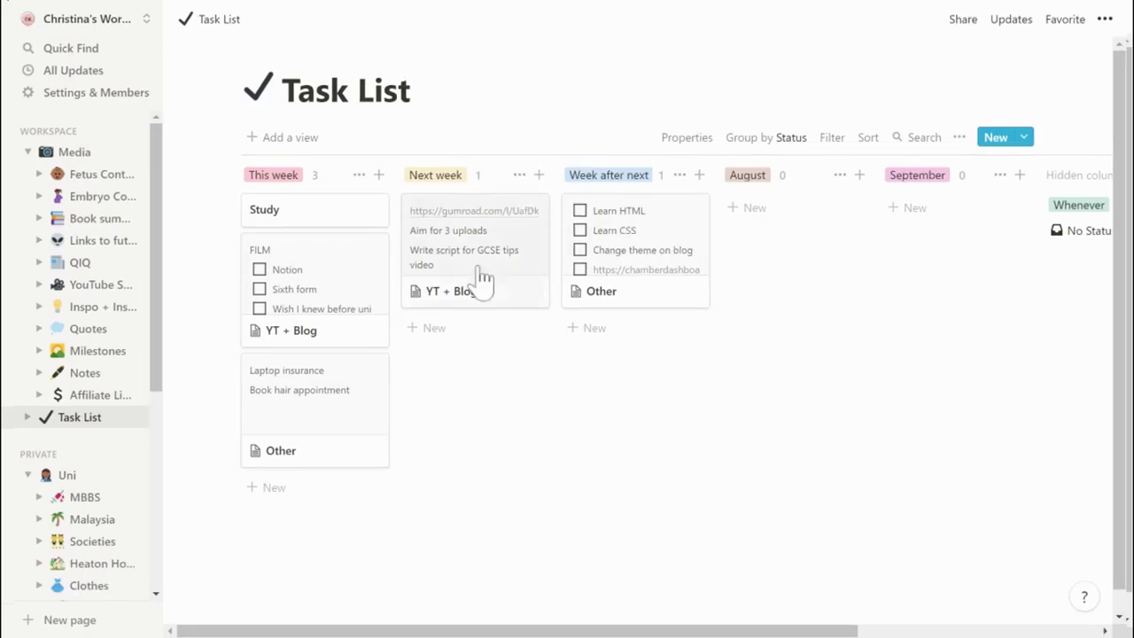
{"action": "left_click_drag", "start_coordinate": [481, 280], "coordinate": [328, 499]}
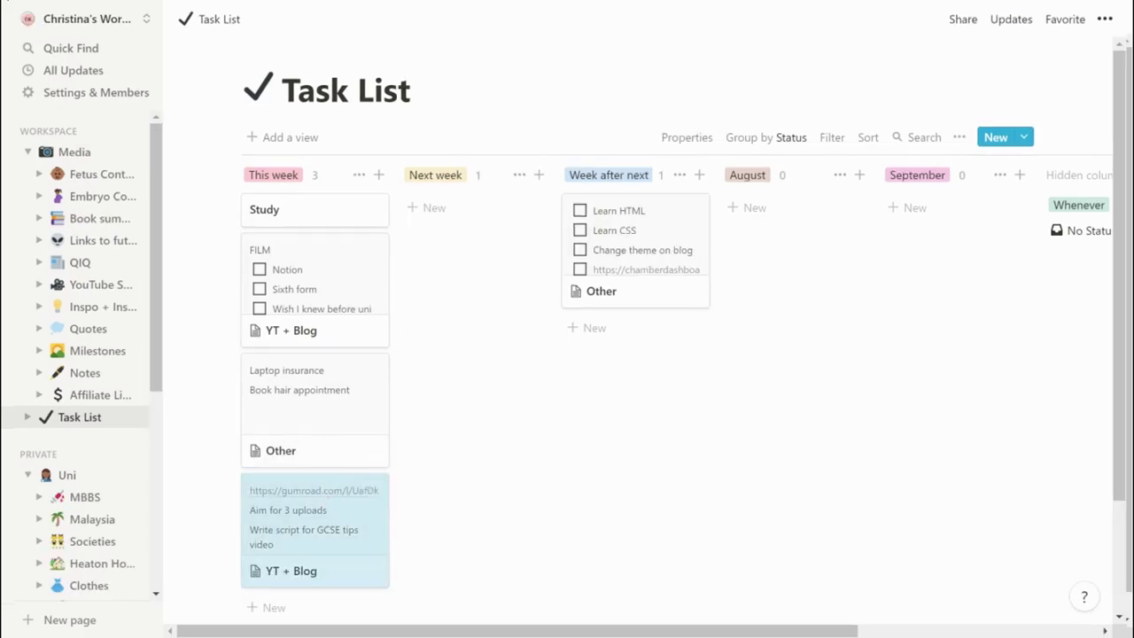
- Delete the Study card and the original YT + Blog and Other cards in This week, and move Week after next's Other card to Next week
{"action": "left_click_drag", "start_coordinate": [209, 193], "coordinate": [335, 434]}
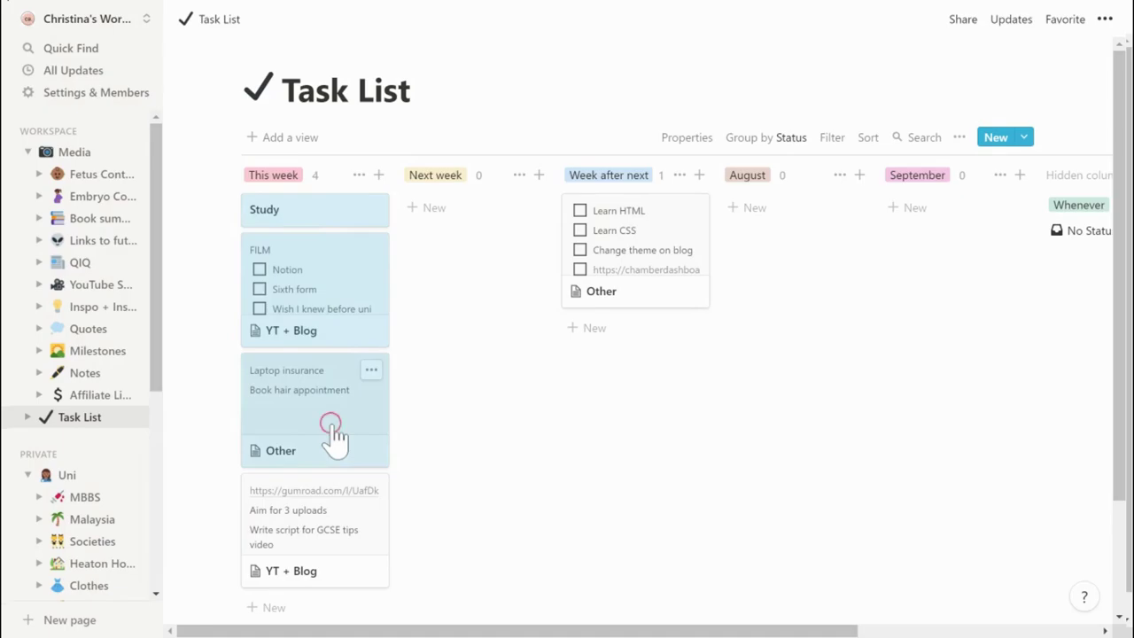
{"action": "key", "text": "Delete"}
{"action": "left_click_drag", "start_coordinate": [602, 263], "coordinate": [448, 254]}
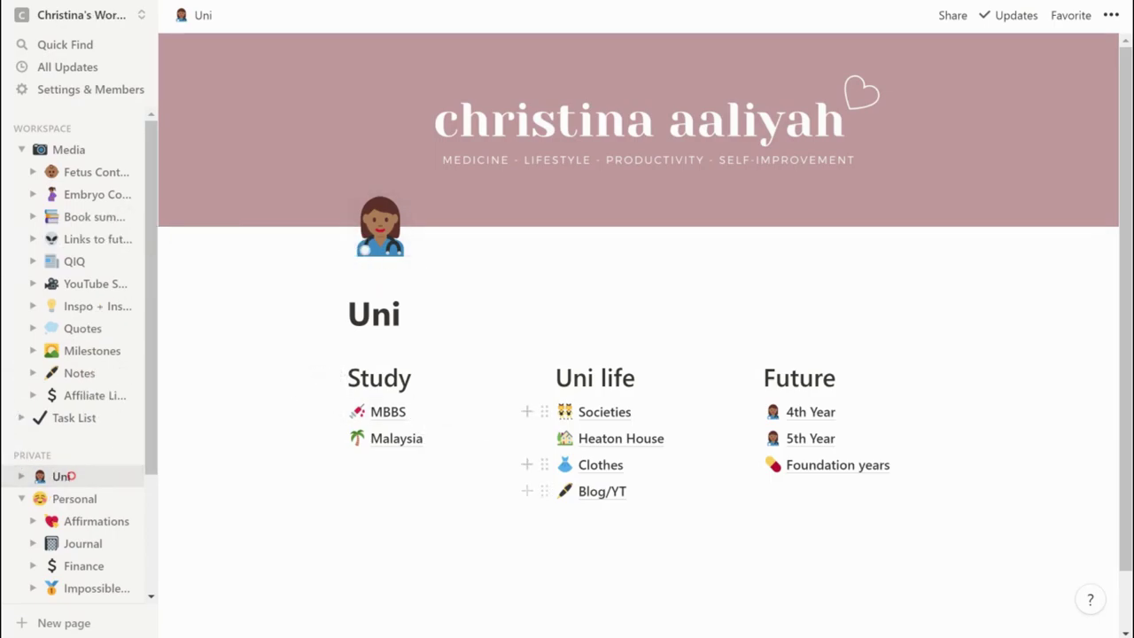
- Look at the Malaysia page under Study on the Uni page and return to Uni
{"action": "left_click", "coordinate": [396, 440]}
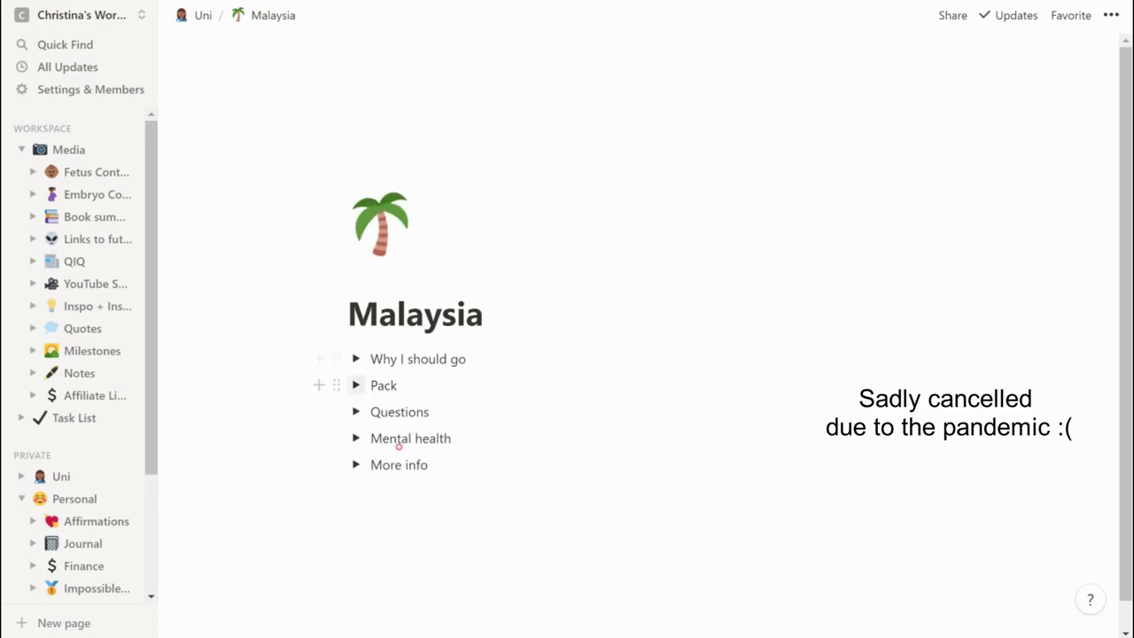
{"action": "left_click", "coordinate": [202, 15]}
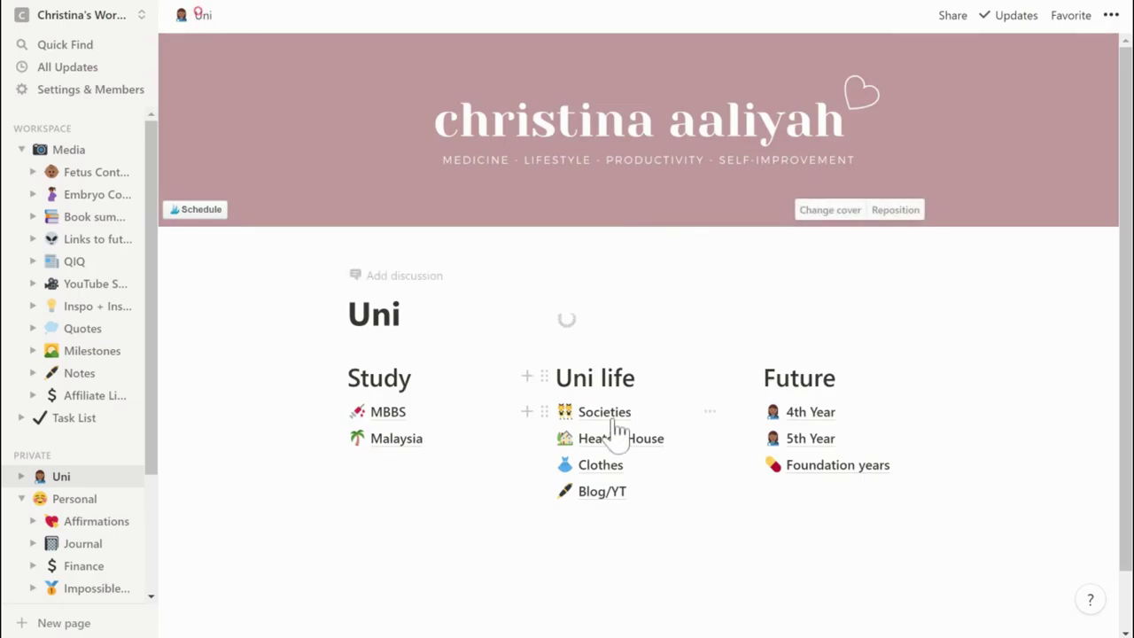
{"action": "left_click_drag", "start_coordinate": [590, 433], "coordinate": [634, 417]}
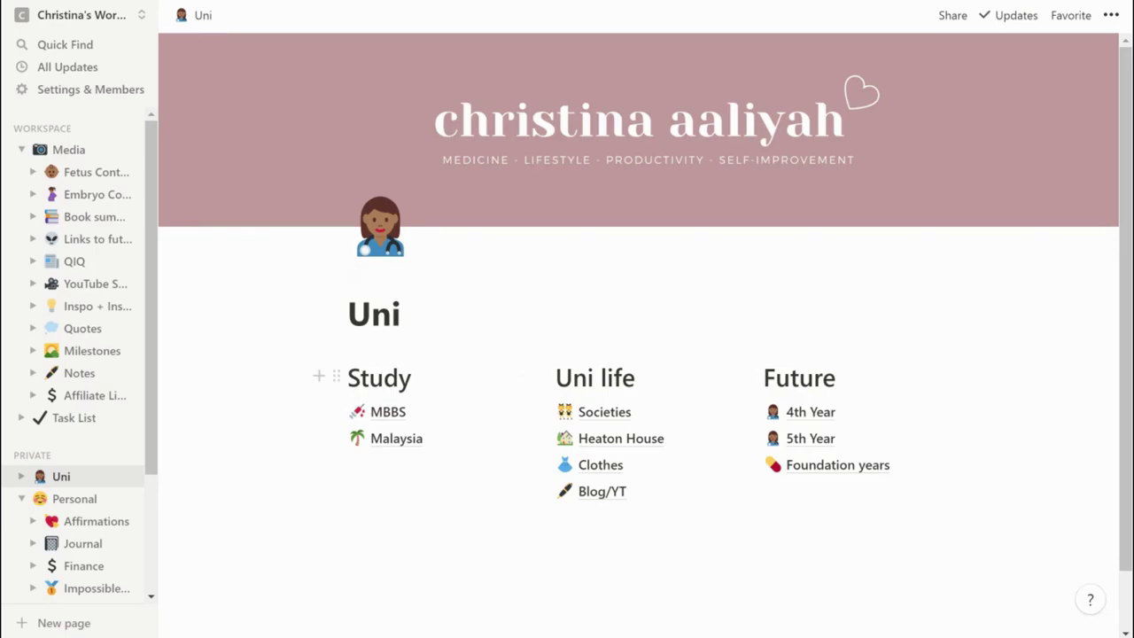
- Open My Study Calendar from the MBBS page and view the tag options for Case 6 without changing them
{"action": "left_click", "coordinate": [398, 413]}
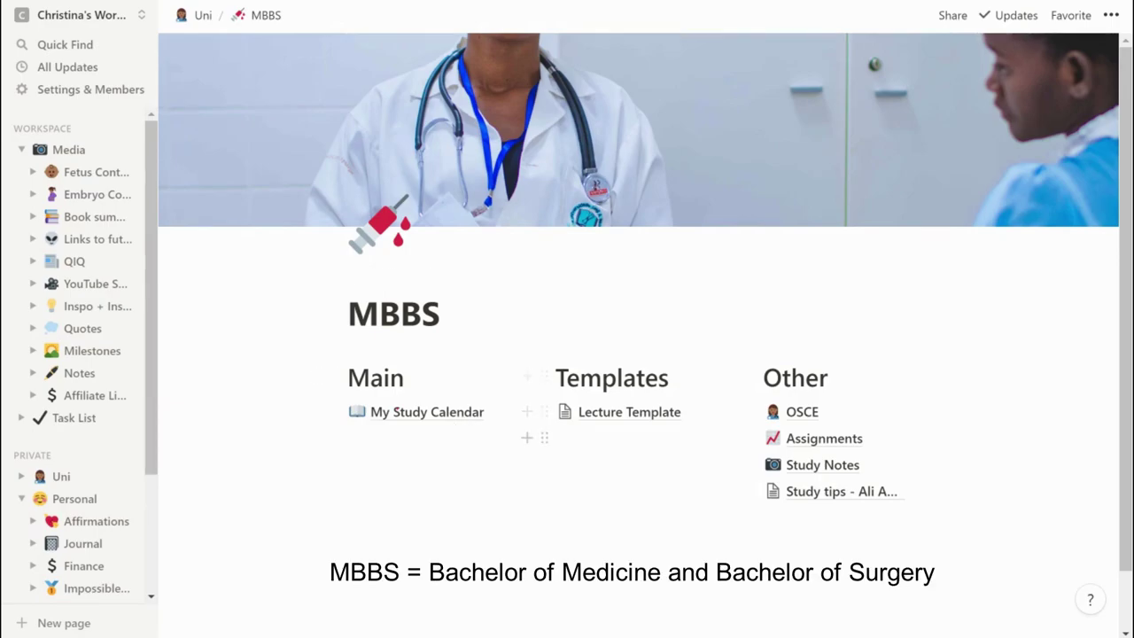
{"action": "left_click", "coordinate": [447, 413]}
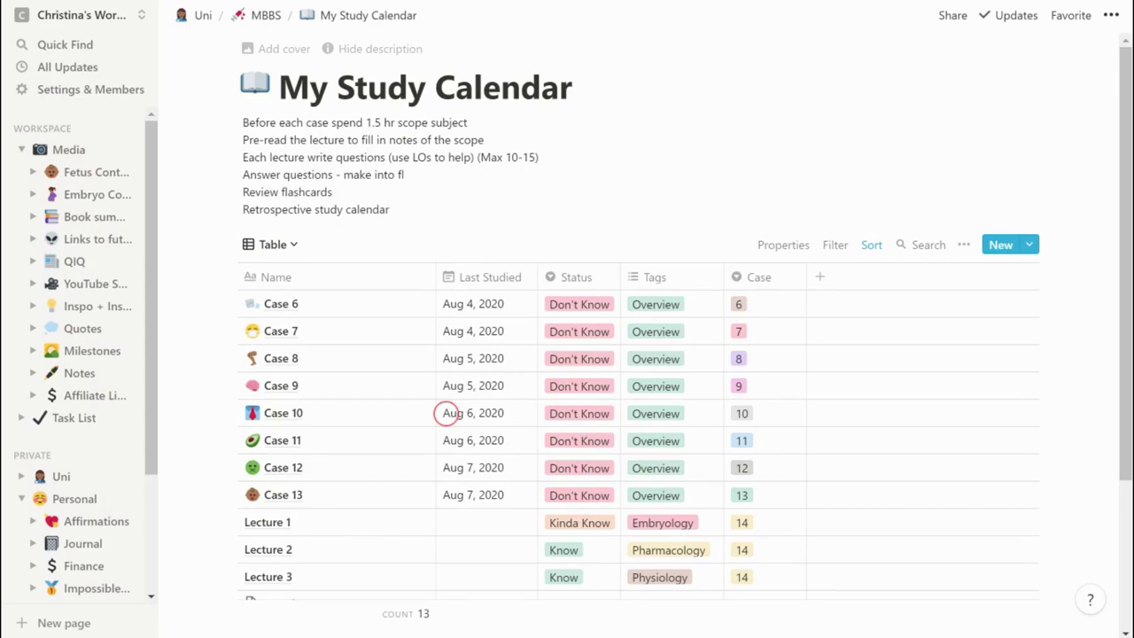
{"action": "scroll", "coordinate": [1129, 275], "scroll_direction": "down", "scroll_amount": 3}
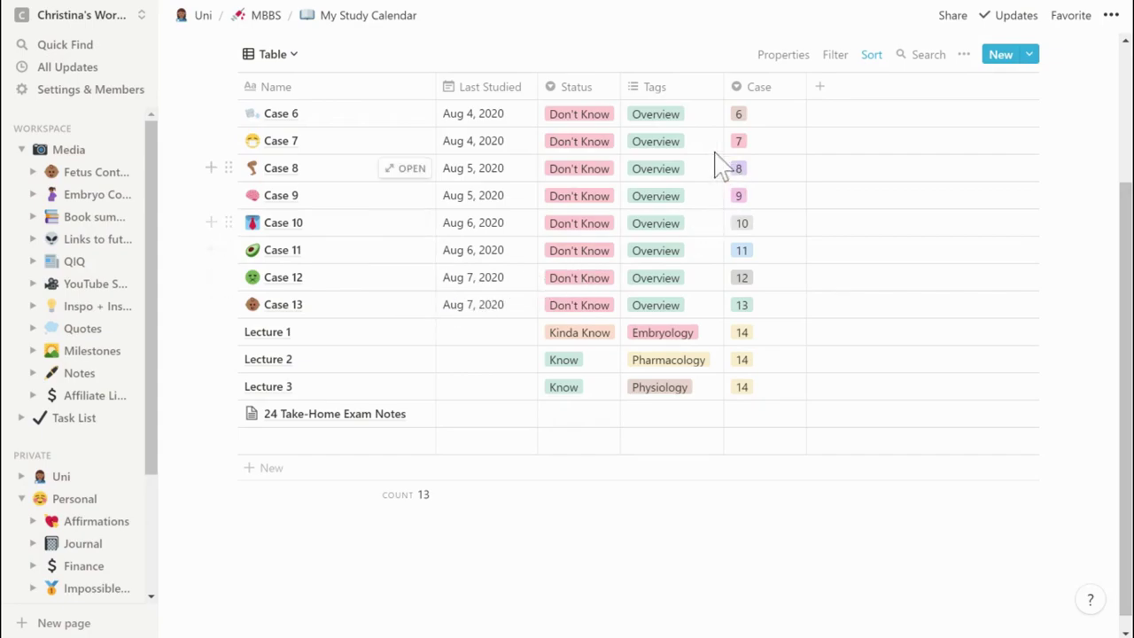
{"action": "left_click", "coordinate": [666, 124]}
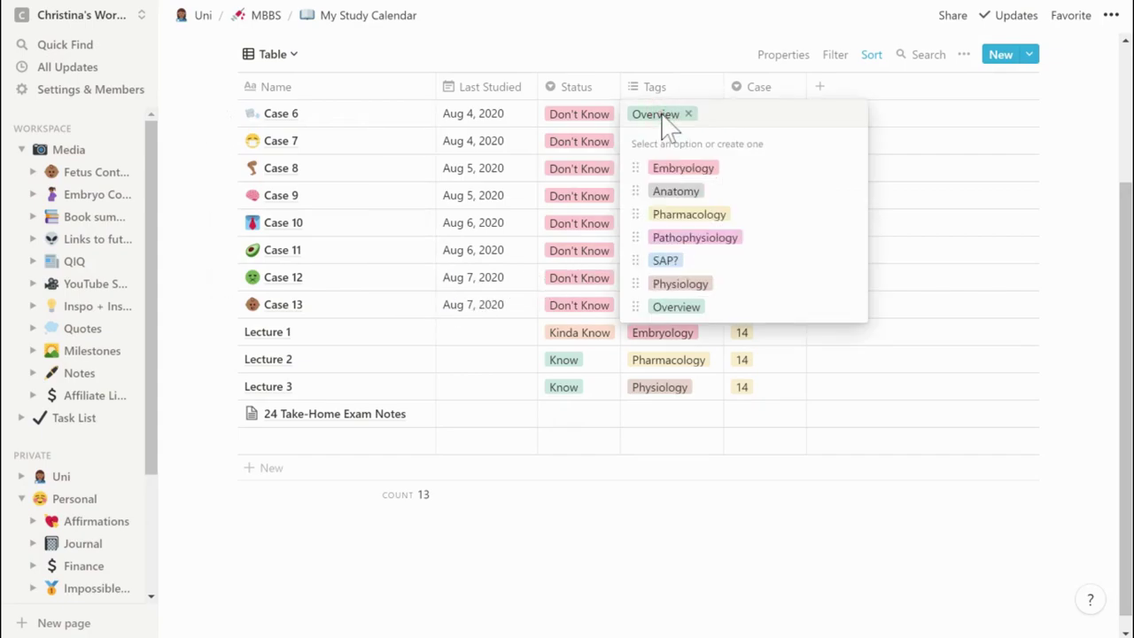
{"action": "left_click", "coordinate": [671, 44]}
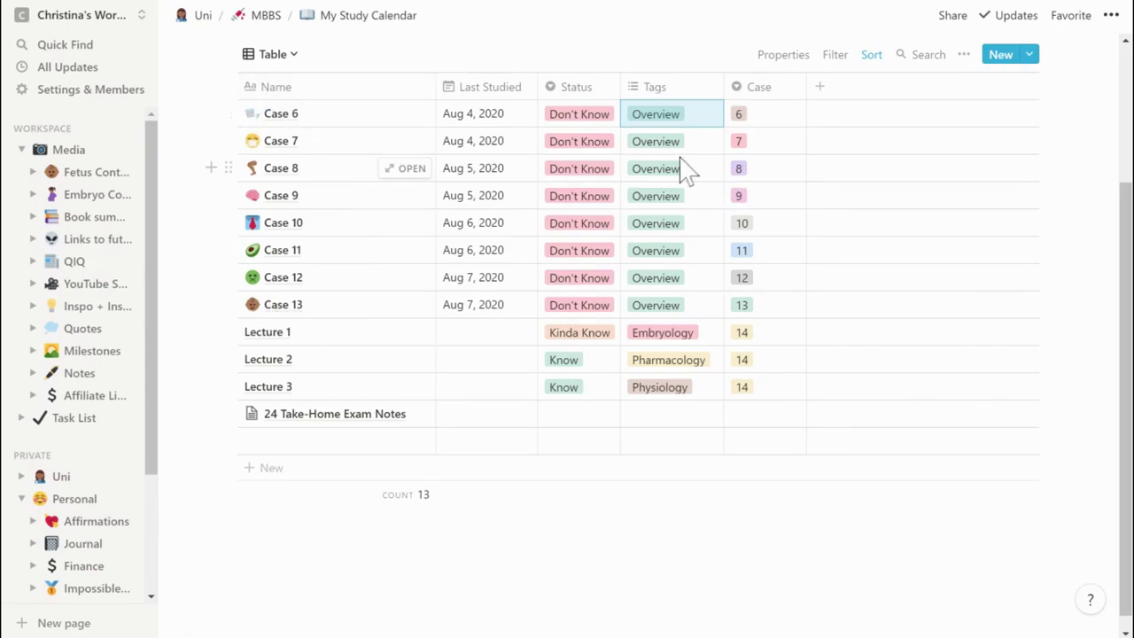
- Open Case 6 as a full page and look through its colour-coded question toggles down to the Physiology section
{"action": "left_click", "coordinate": [400, 116]}
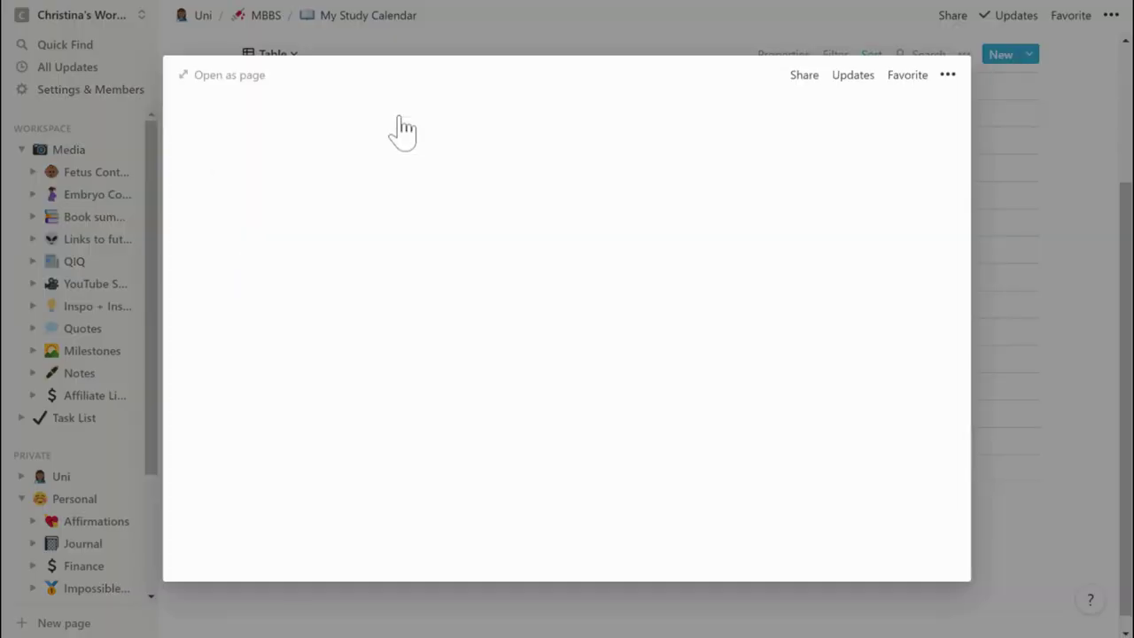
{"action": "left_click", "coordinate": [230, 76]}
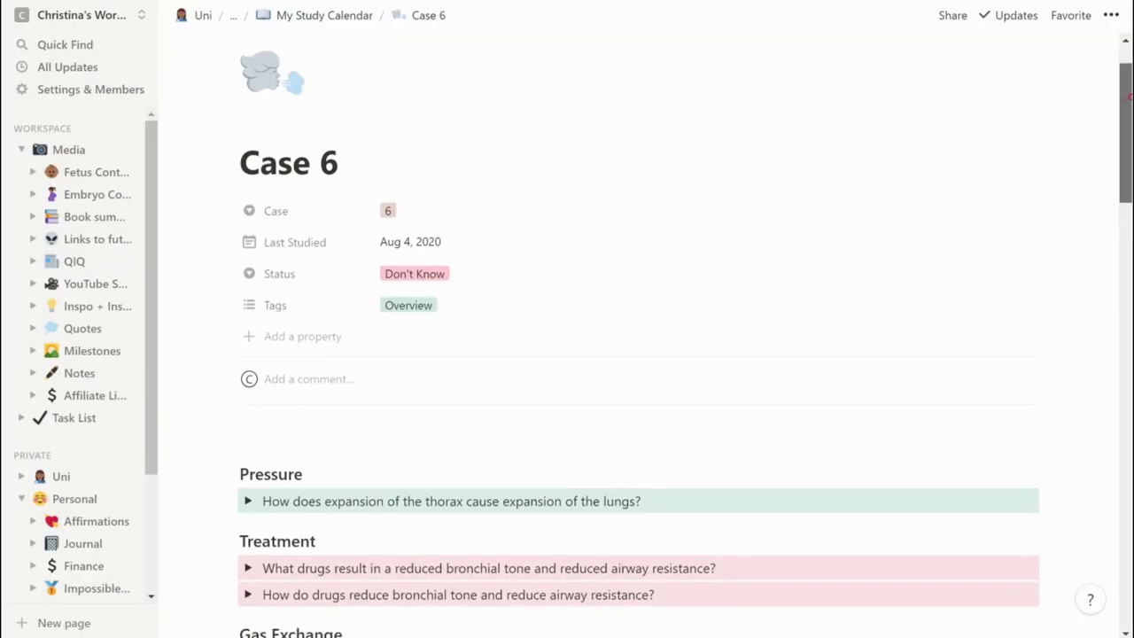
{"action": "scroll", "coordinate": [638, 355], "scroll_direction": "down", "scroll_amount": 5}
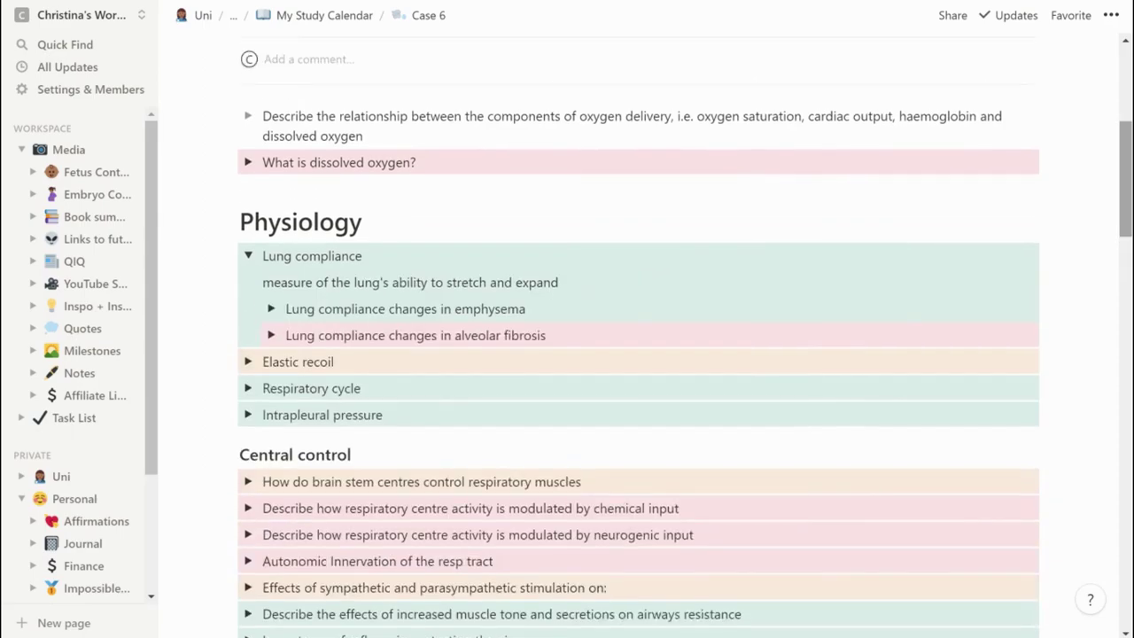
- Collapse the Lung compliance toggle, and check the answer under "What is dissolved oxygen?" before closing that toggle again
{"action": "left_click", "coordinate": [247, 256]}
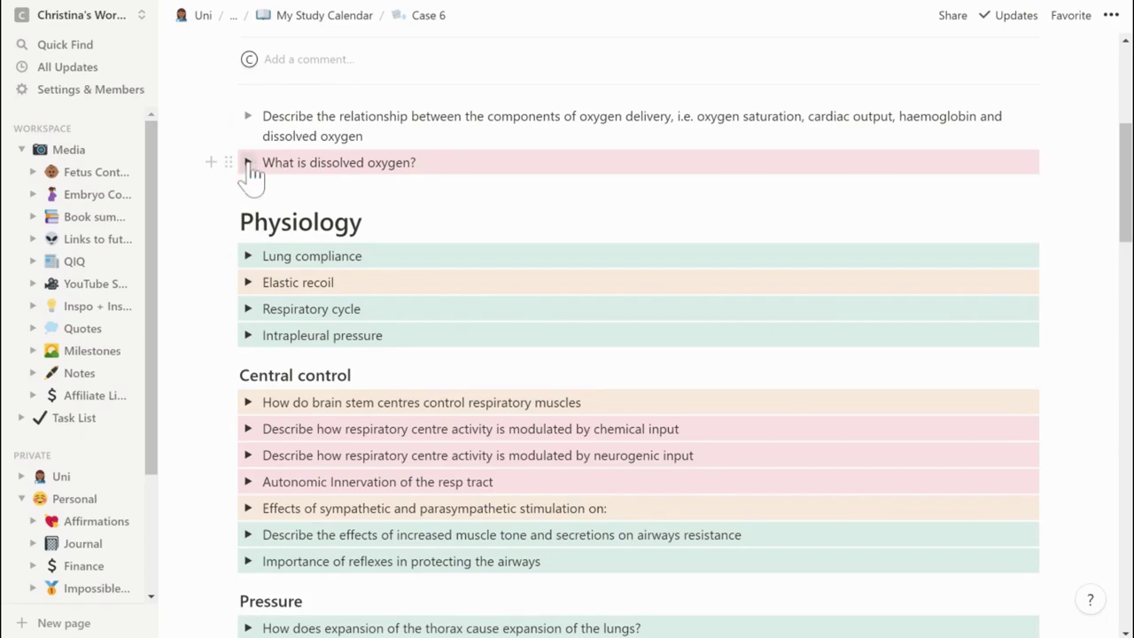
{"action": "left_click", "coordinate": [248, 163]}
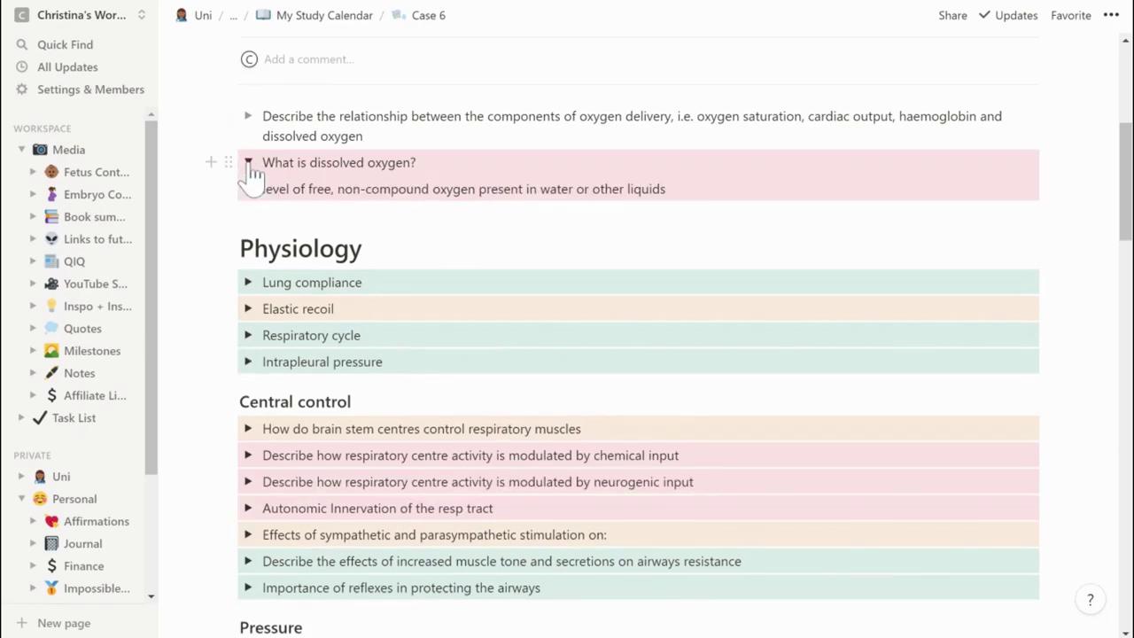
{"action": "left_click", "coordinate": [248, 162]}
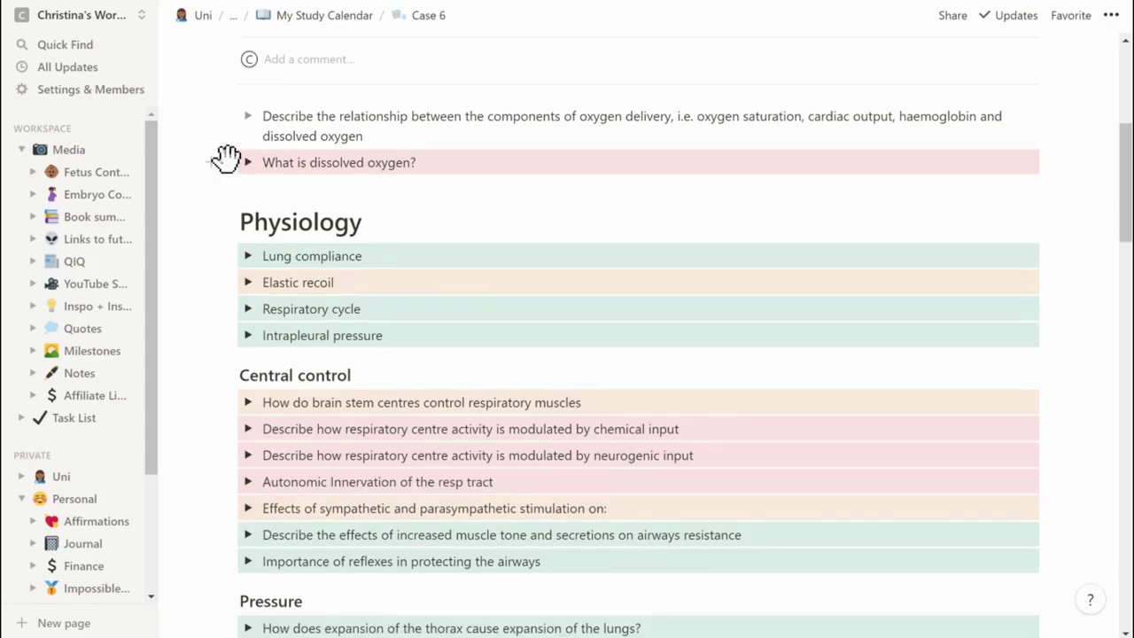
- Change the "What is dissolved oxygen?" toggle to an orange background
{"action": "left_click", "coordinate": [227, 159]}
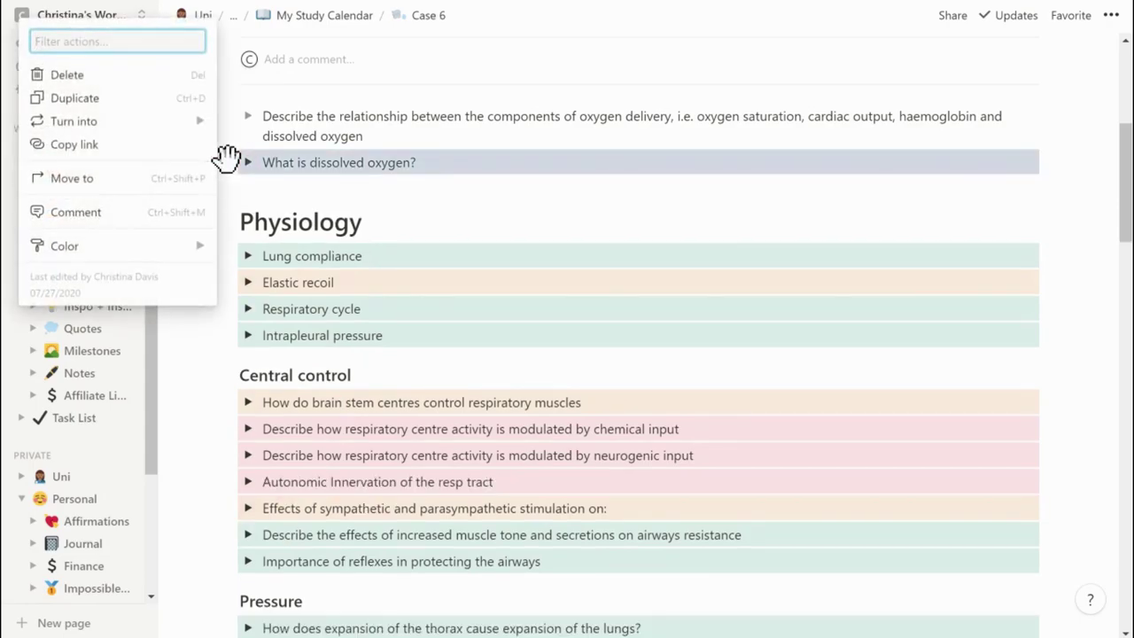
{"action": "type", "text": "ye"}
{"action": "key", "text": "BackSpace"}
{"action": "key", "text": "BackSpace"}
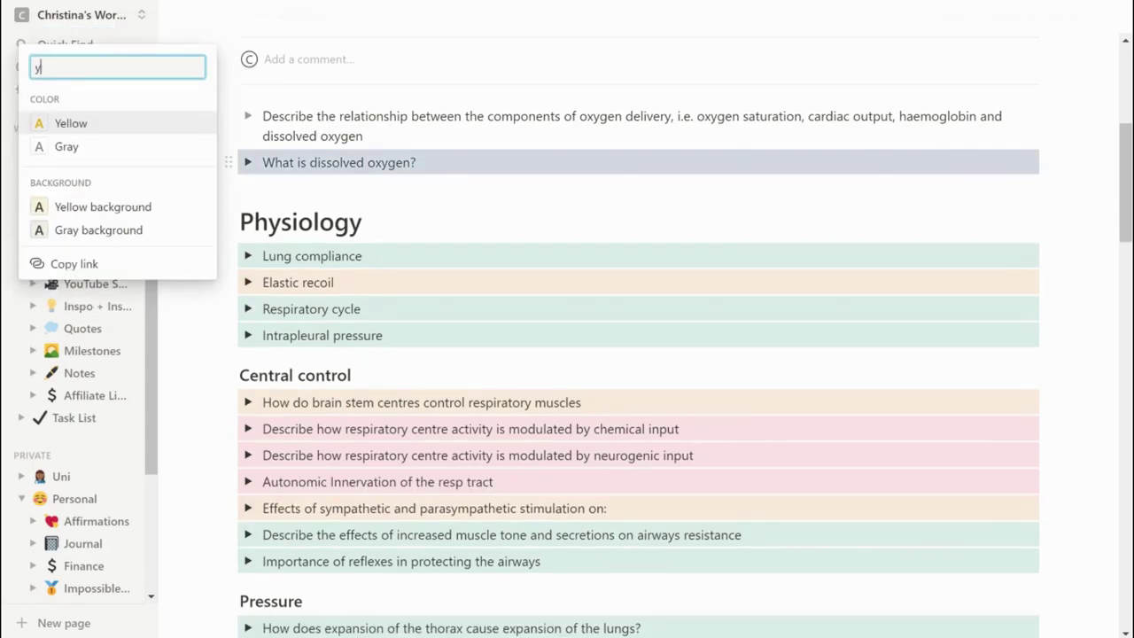
{"action": "type", "text": "oran"}
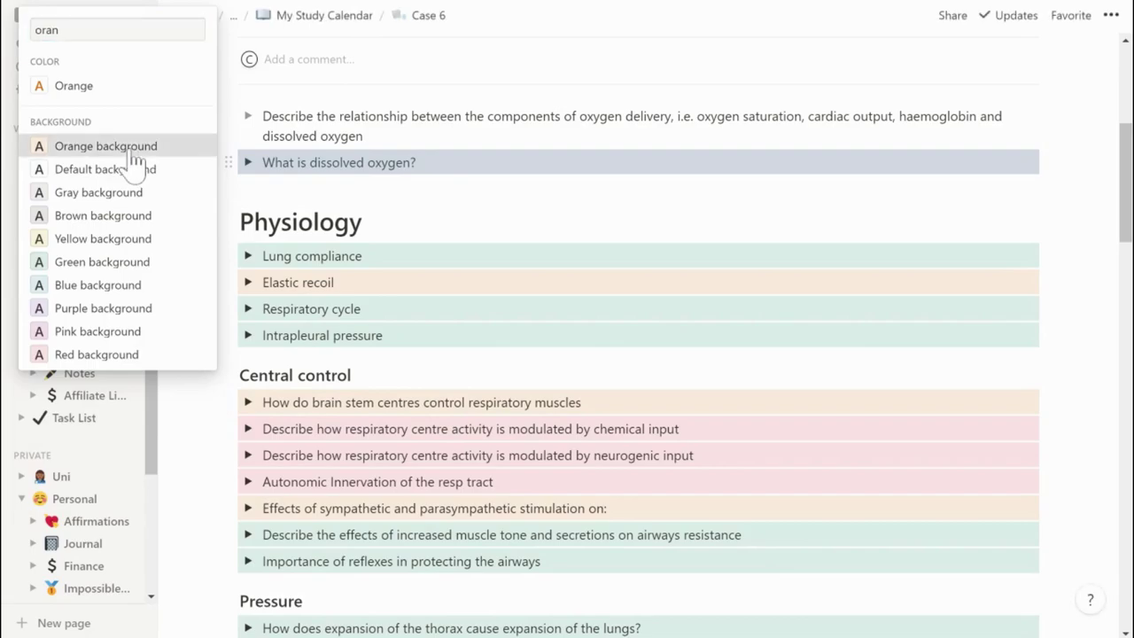
{"action": "left_click", "coordinate": [71, 152]}
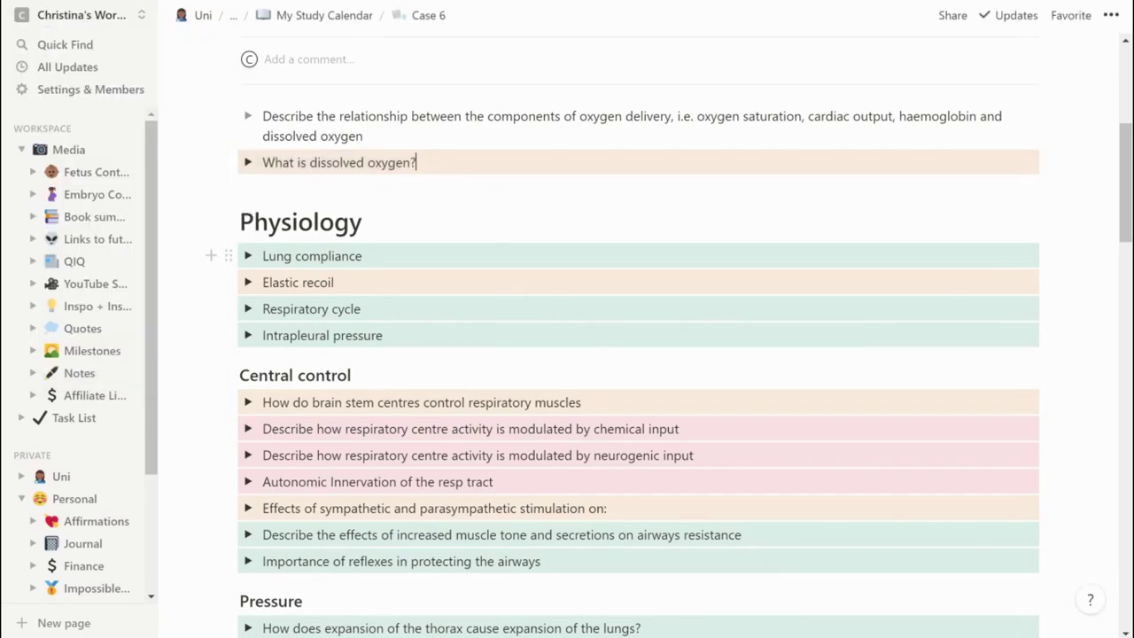
- Set Case 6's Status property to Kinda Know and switch it to Know
{"action": "scroll", "coordinate": [638, 337], "scroll_direction": "down", "scroll_amount": 5}
{"action": "left_click_drag", "start_coordinate": [1128, 270], "coordinate": [1126, 147]}
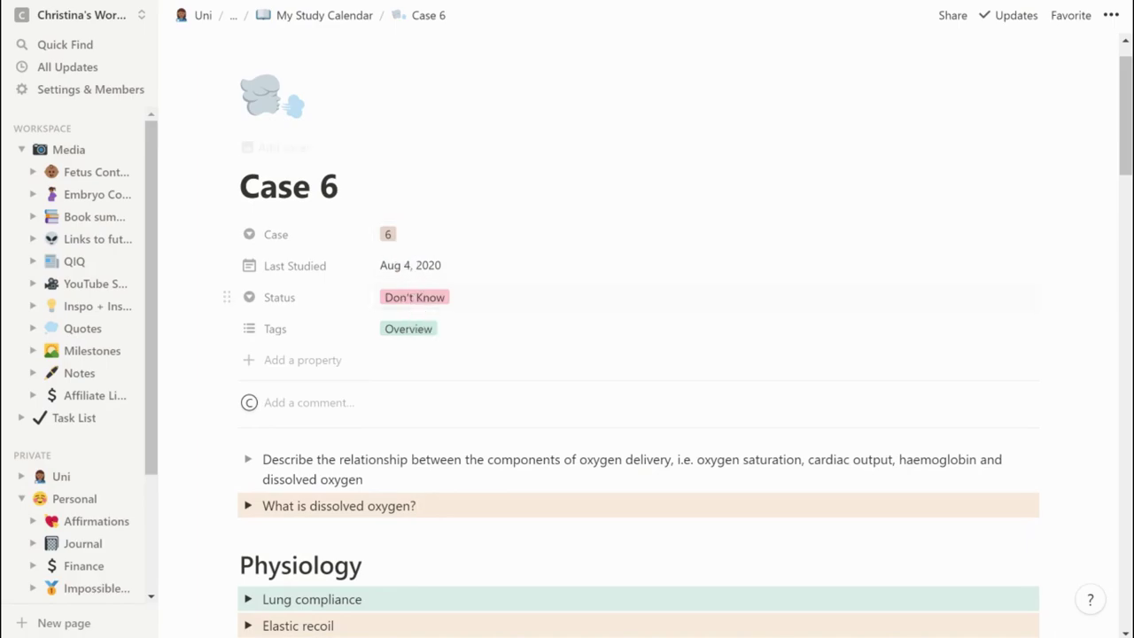
{"action": "mouse_move", "coordinate": [1127, 108]}
{"action": "left_mouse_down"}
{"action": "mouse_move", "coordinate": [1127, 186]}
{"action": "mouse_move", "coordinate": [1126, 106]}
{"action": "left_mouse_up"}
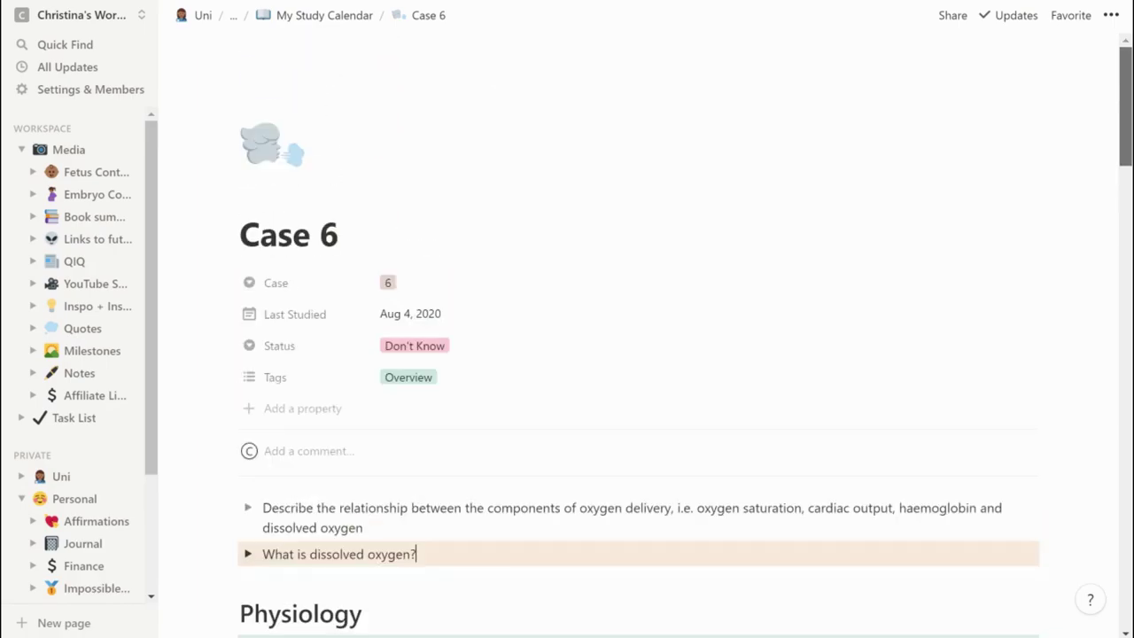
{"action": "left_click", "coordinate": [445, 357]}
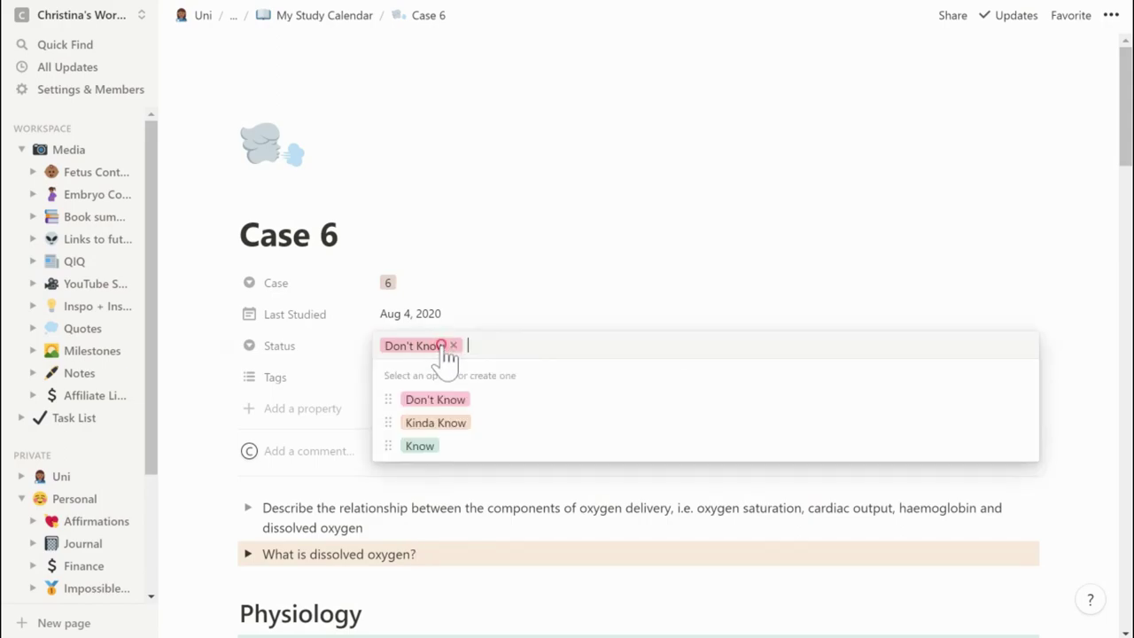
{"action": "left_click", "coordinate": [477, 425]}
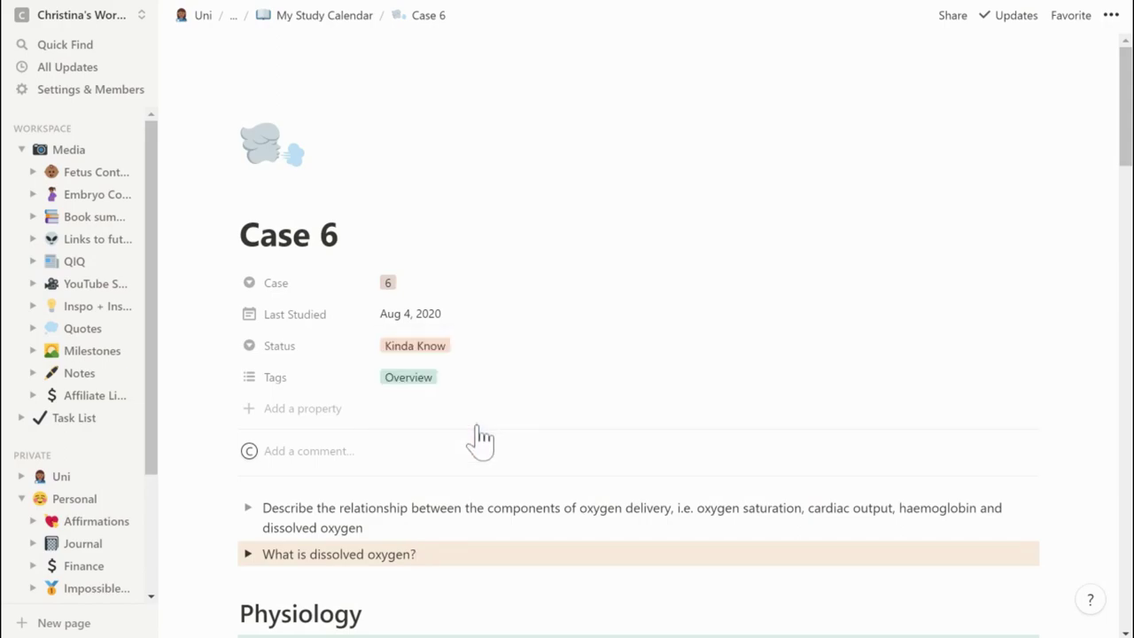
{"action": "left_click", "coordinate": [413, 350]}
{"action": "left_click", "coordinate": [421, 446]}
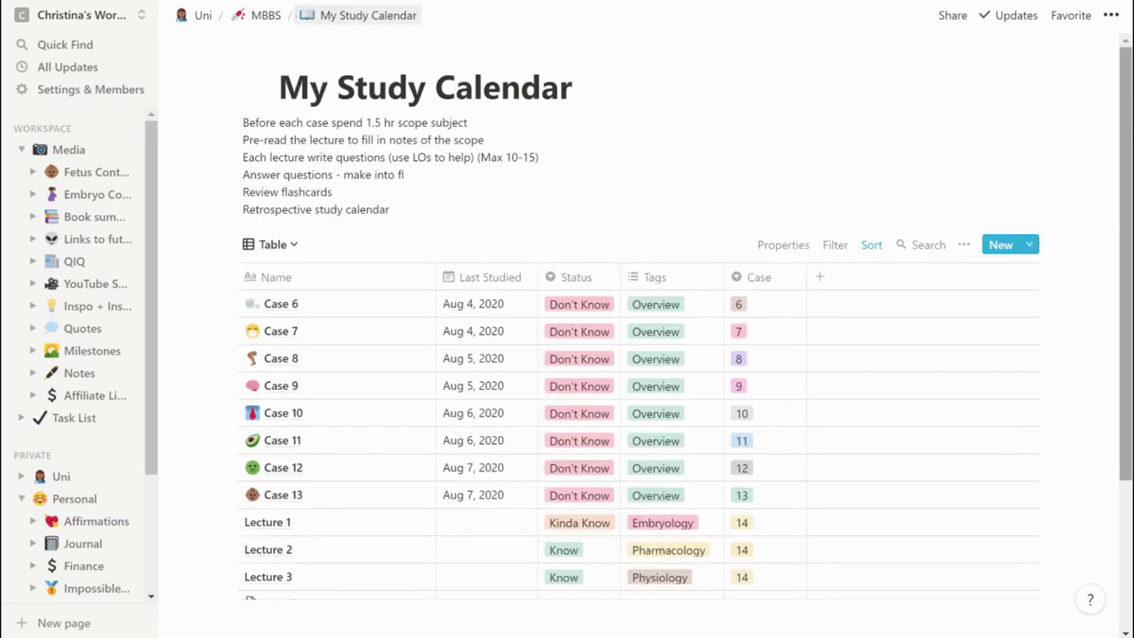
- Look over the My Study Calendar table and switch the database to its Calendar view
{"action": "scroll", "coordinate": [637, 354], "scroll_direction": "down", "scroll_amount": 2}
{"action": "scroll", "coordinate": [638, 355], "scroll_direction": "up", "scroll_amount": 1}
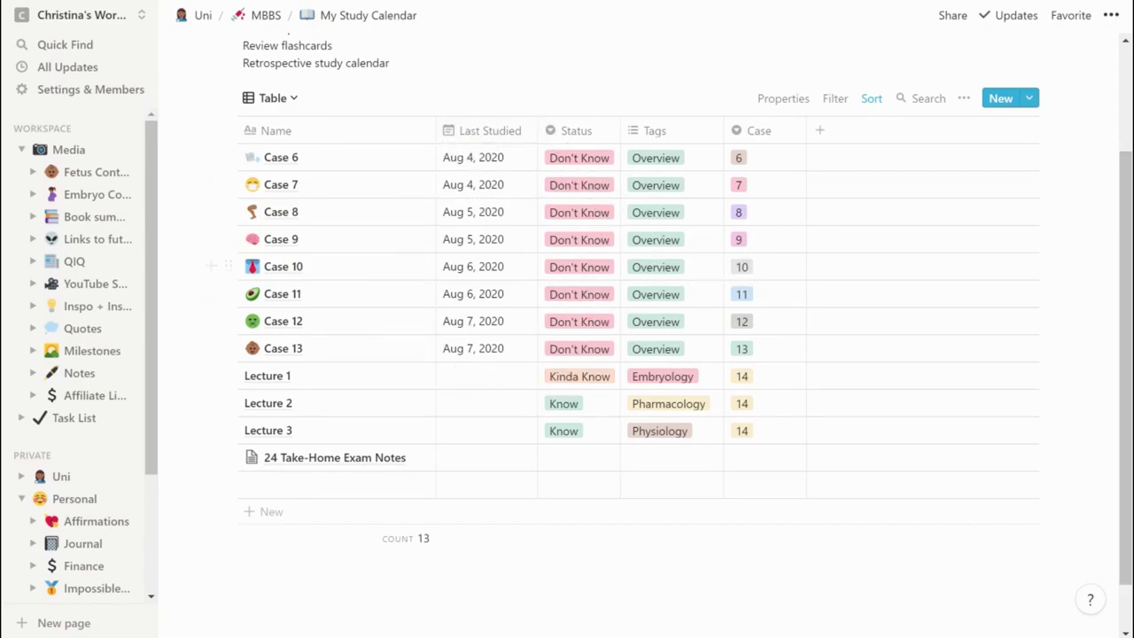
{"action": "left_click", "coordinate": [276, 99]}
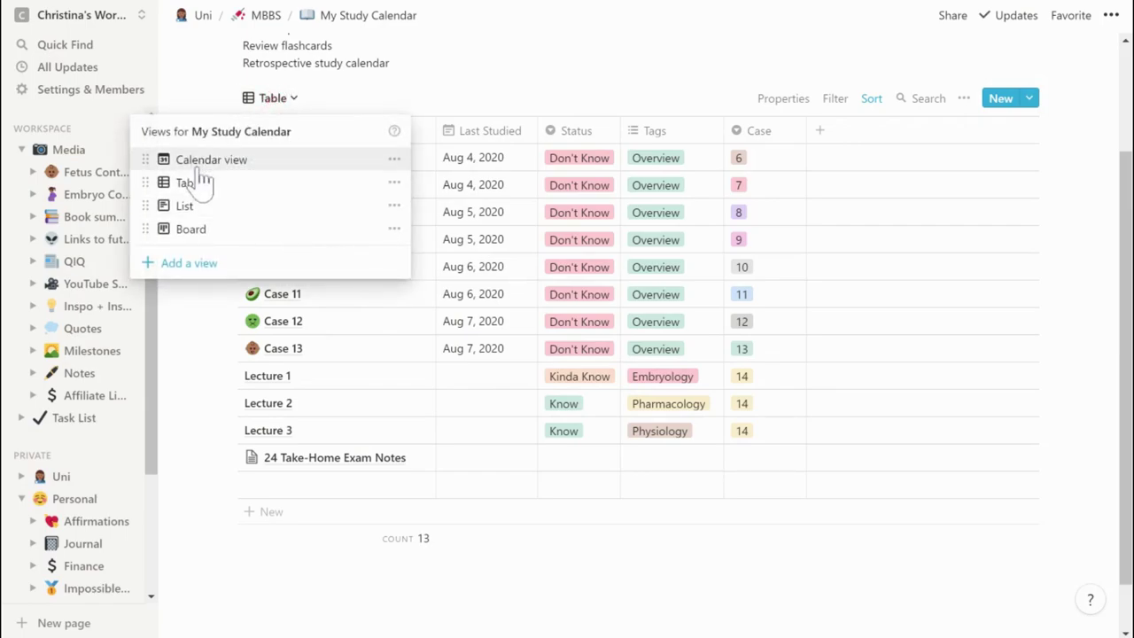
{"action": "left_click", "coordinate": [200, 168]}
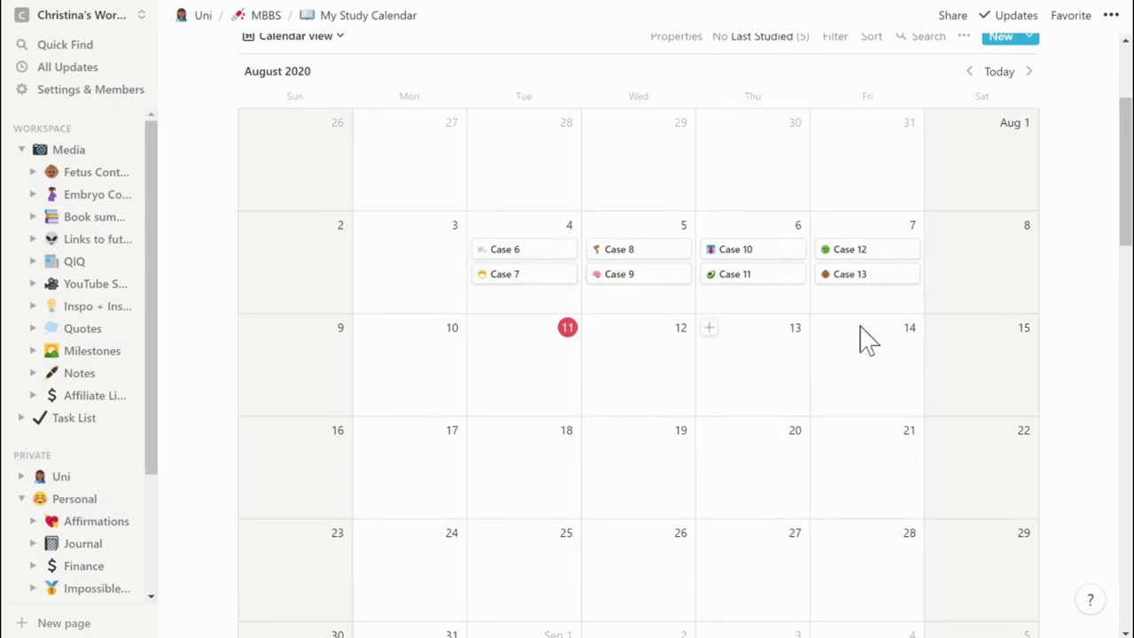
- Create an untitled My Study Calendar entry from the Lecture template, look through its sections and close it
{"action": "scroll", "coordinate": [860, 208], "scroll_direction": "up", "scroll_amount": 2}
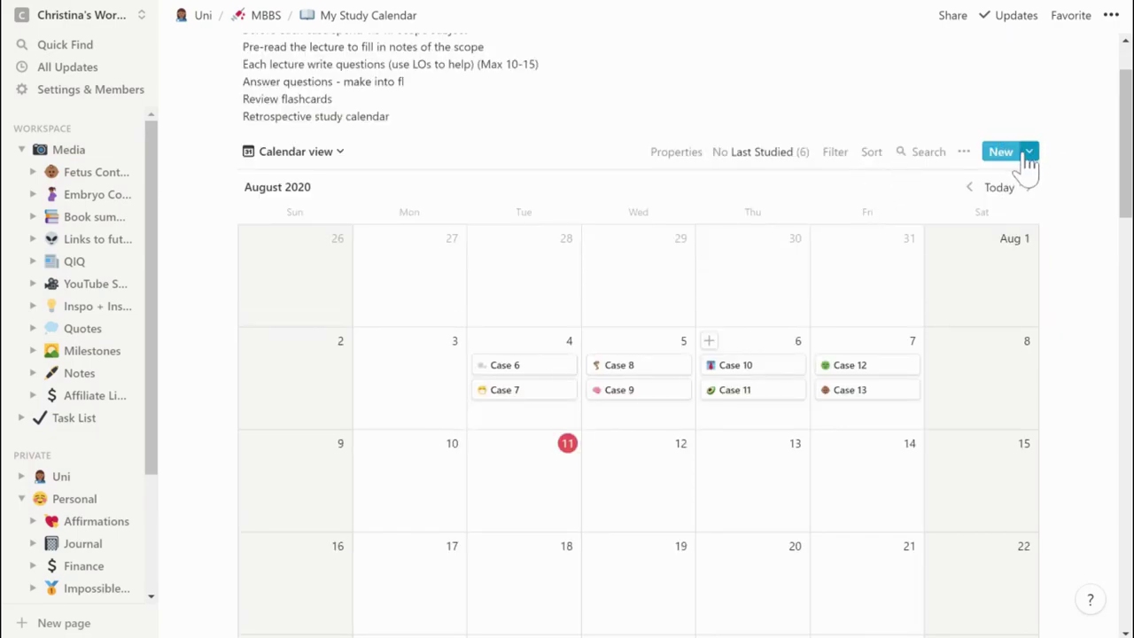
{"action": "left_click", "coordinate": [1028, 158]}
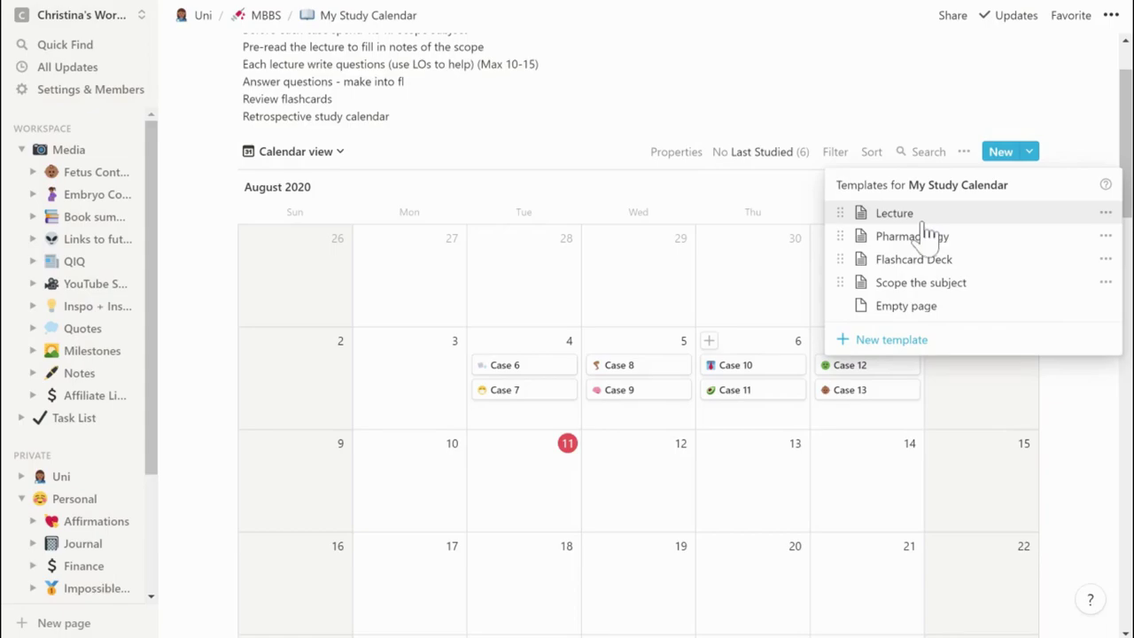
{"action": "left_click", "coordinate": [927, 235]}
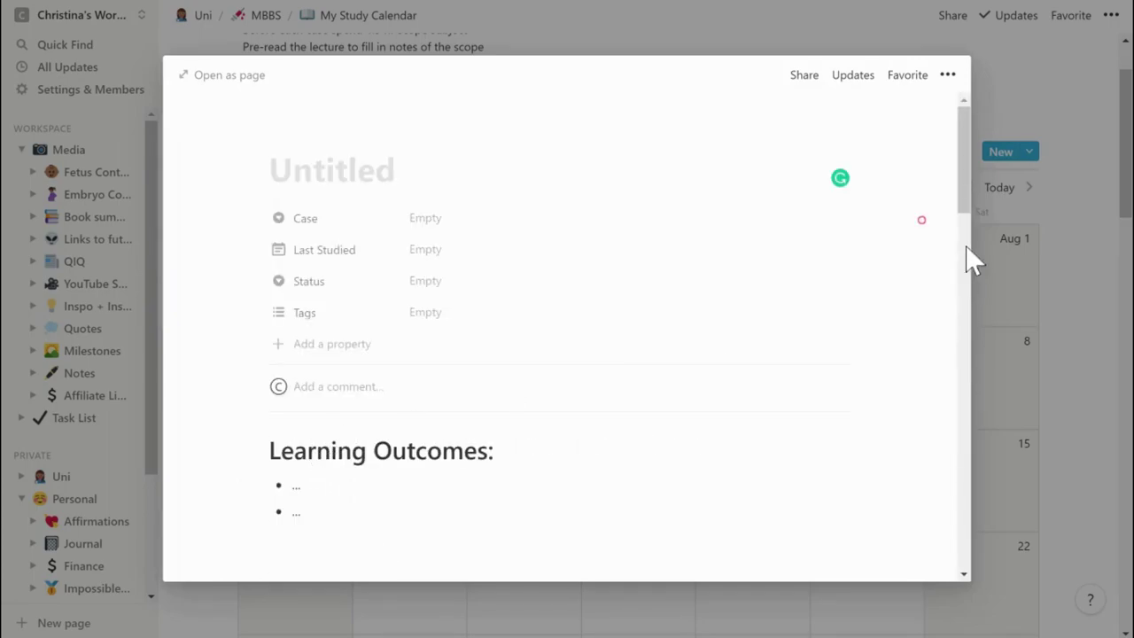
{"action": "left_click_drag", "start_coordinate": [967, 209], "coordinate": [959, 435]}
{"action": "left_click", "coordinate": [1031, 230]}
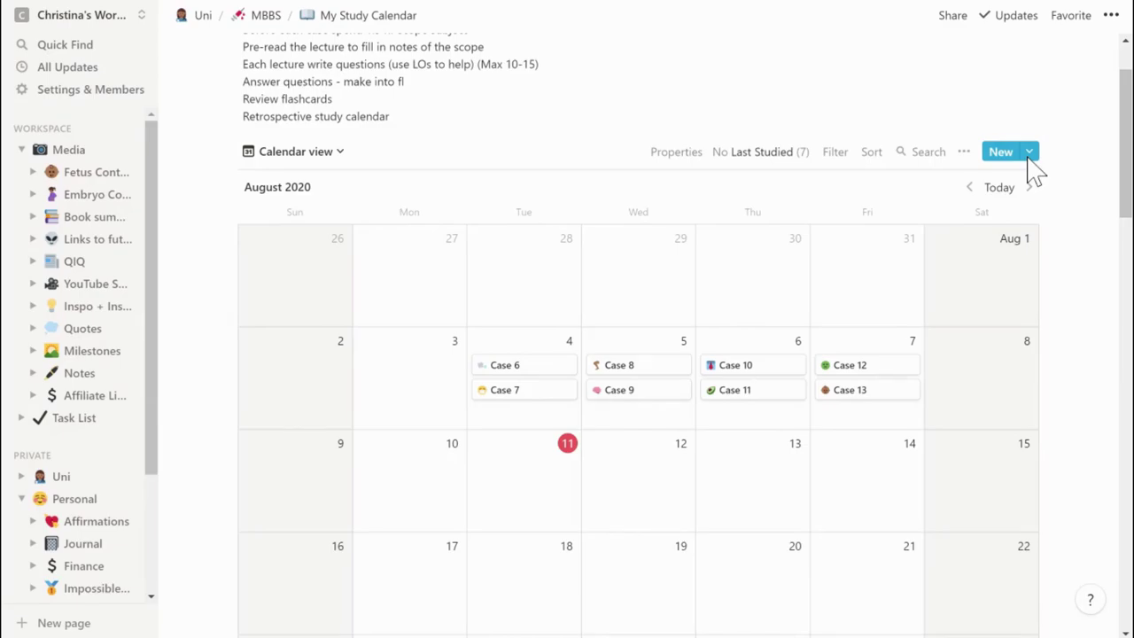
- Create an untitled entry from the Pharmacology template, look through its drug sections and close it
{"action": "left_click", "coordinate": [1029, 154]}
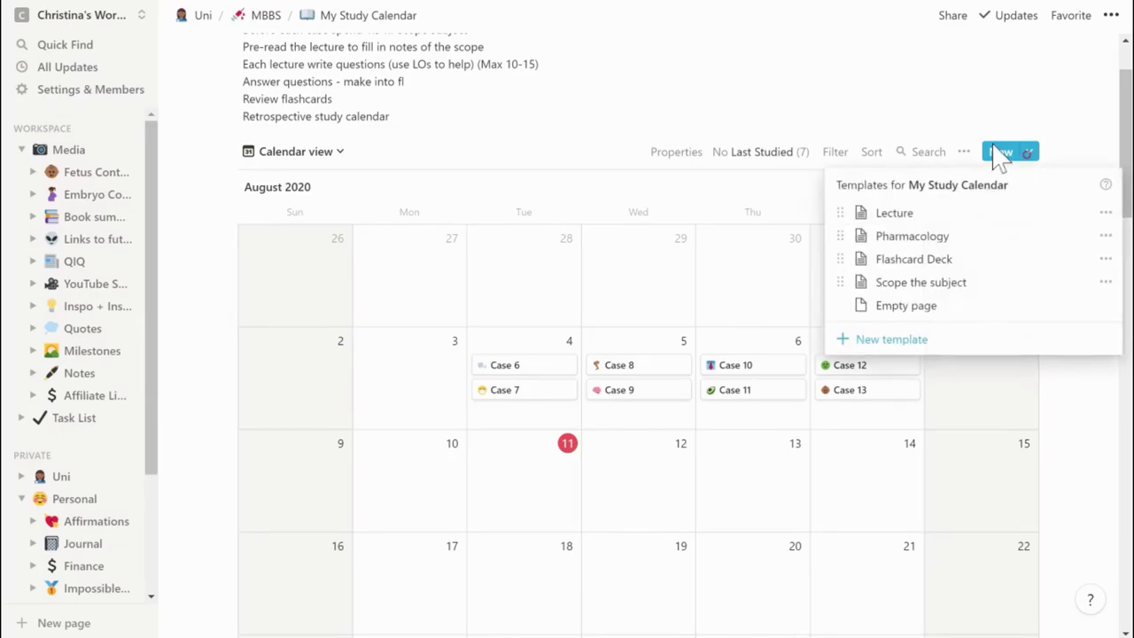
{"action": "left_click", "coordinate": [909, 244]}
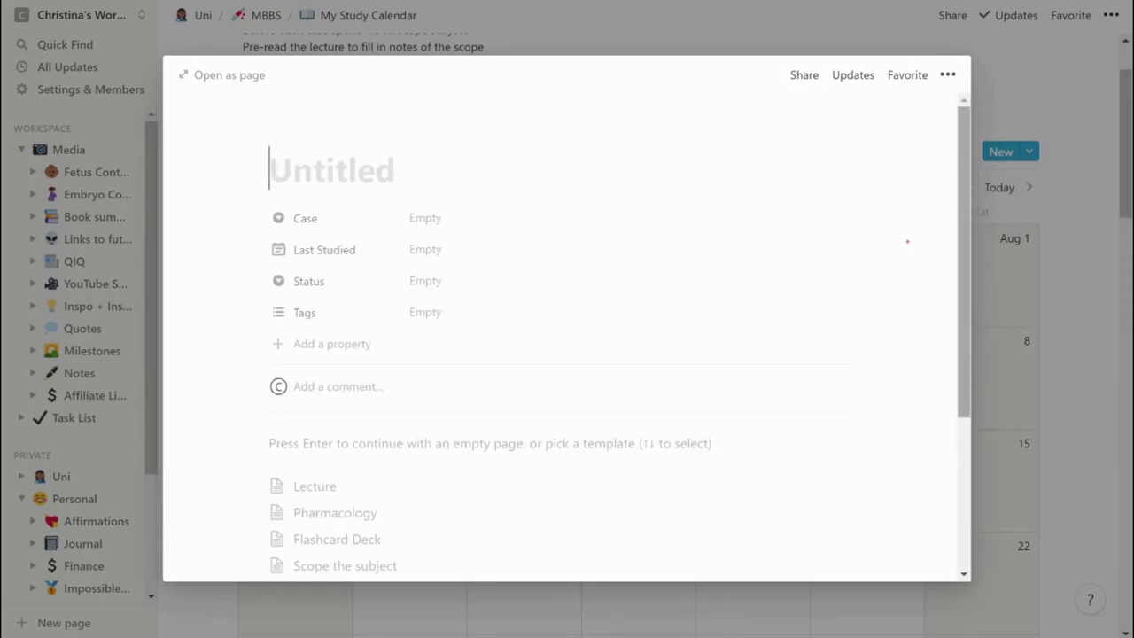
{"action": "scroll", "coordinate": [959, 233], "scroll_direction": "down", "scroll_amount": 4}
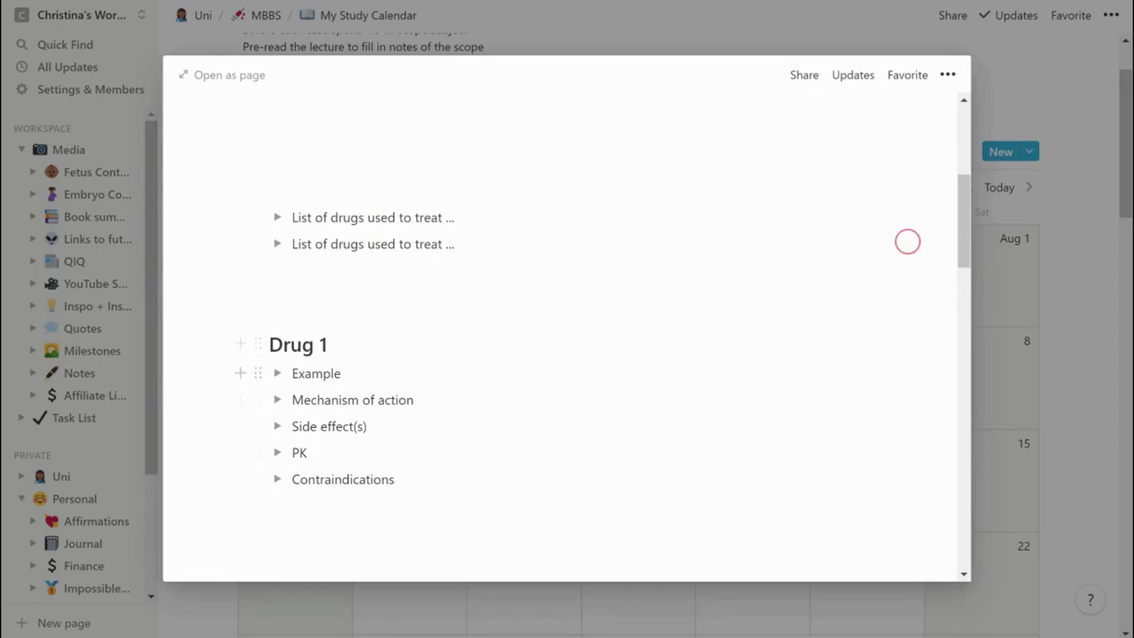
{"action": "left_click", "coordinate": [959, 232]}
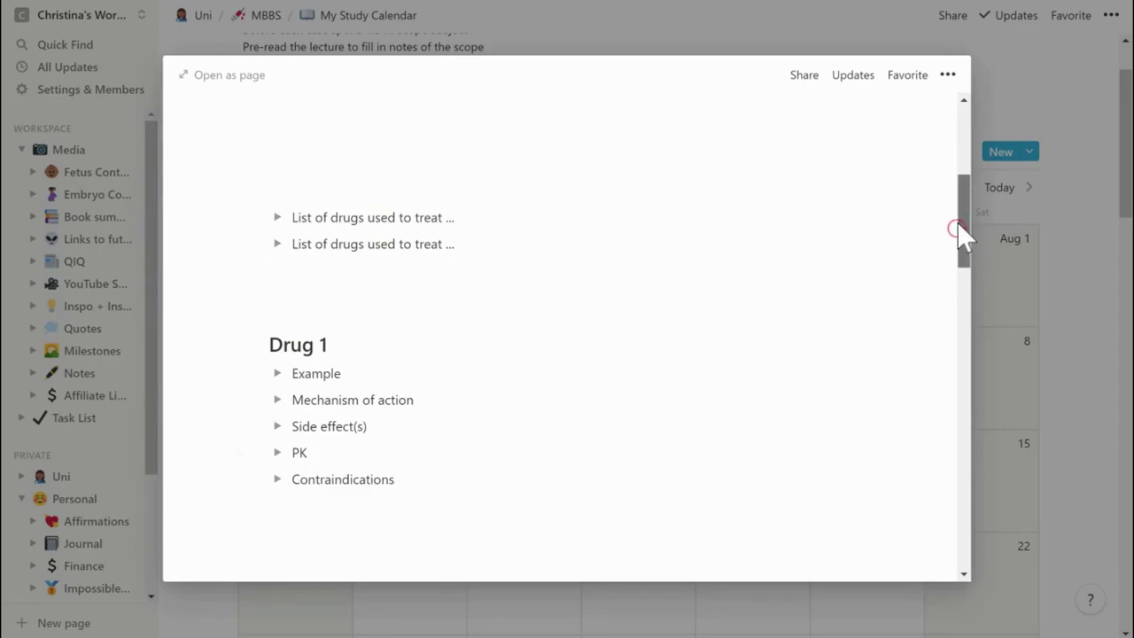
{"action": "left_click_drag", "start_coordinate": [963, 199], "coordinate": [960, 352]}
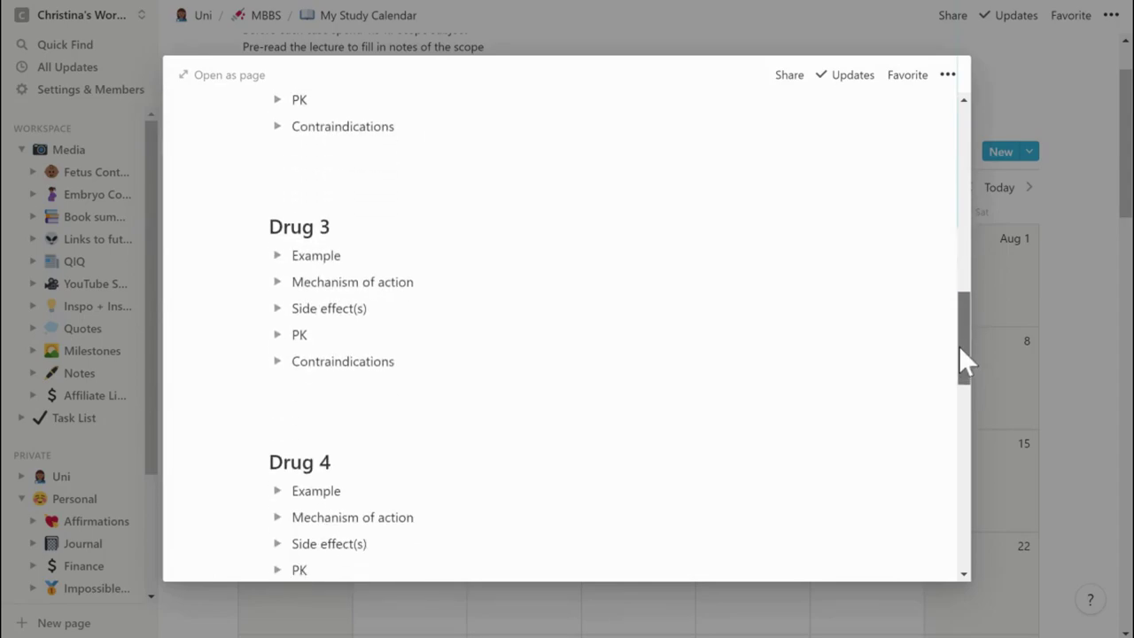
{"action": "left_click", "coordinate": [1040, 327]}
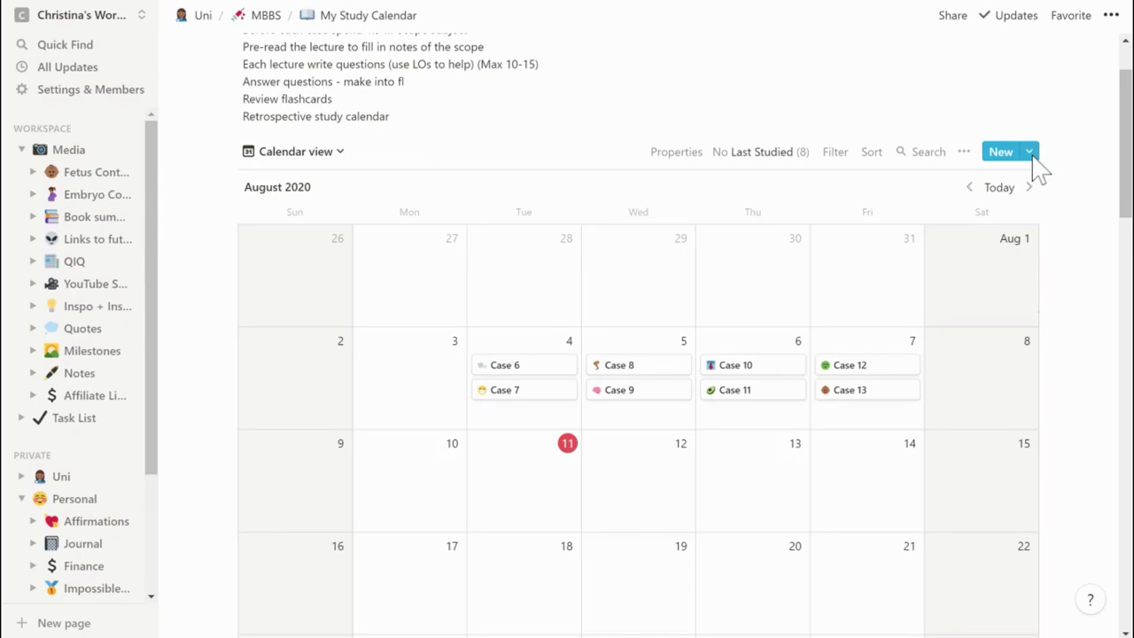
- Create an untitled entry from the Flashcard Deck template, view its Easy, Good, Repeat and Queue sections, and close it
{"action": "left_click", "coordinate": [1029, 153]}
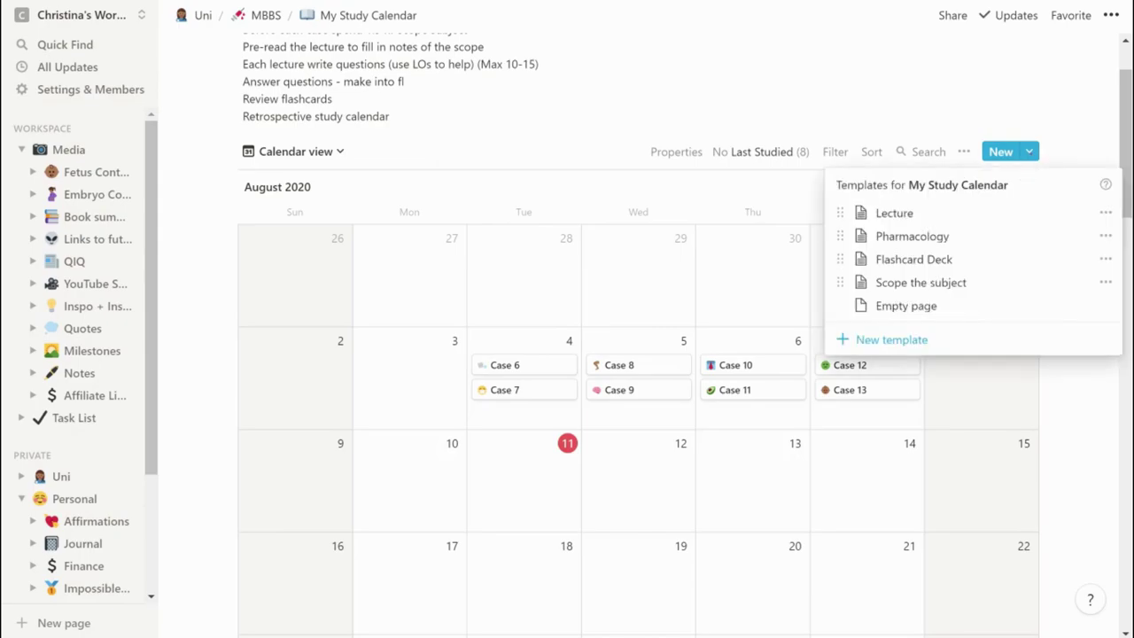
{"action": "left_click", "coordinate": [912, 260]}
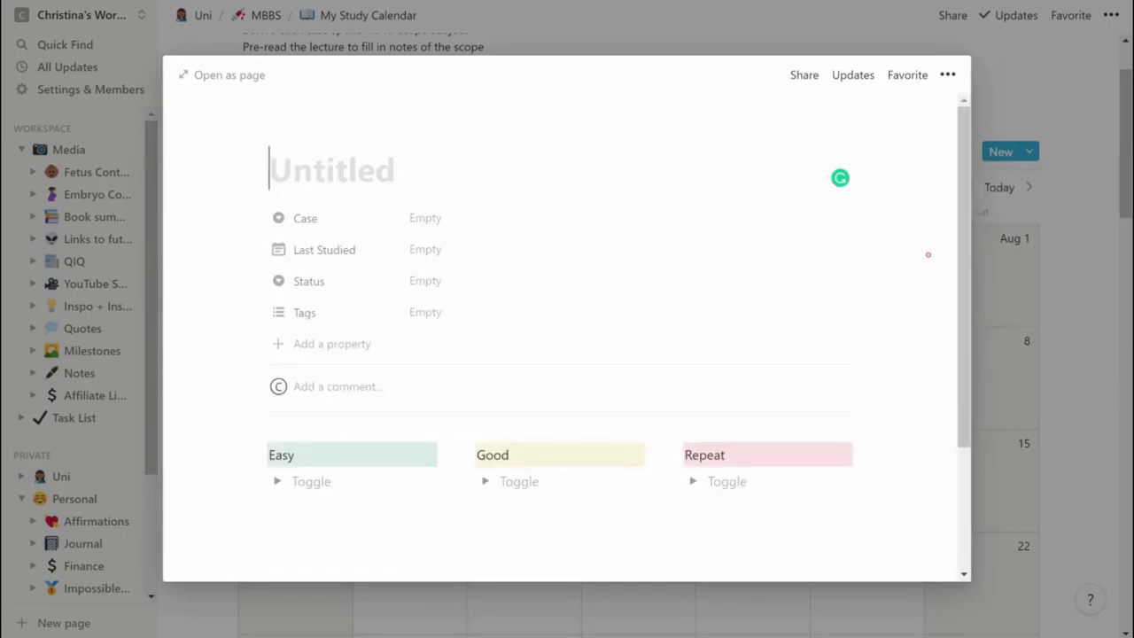
{"action": "left_click_drag", "start_coordinate": [968, 202], "coordinate": [405, 460]}
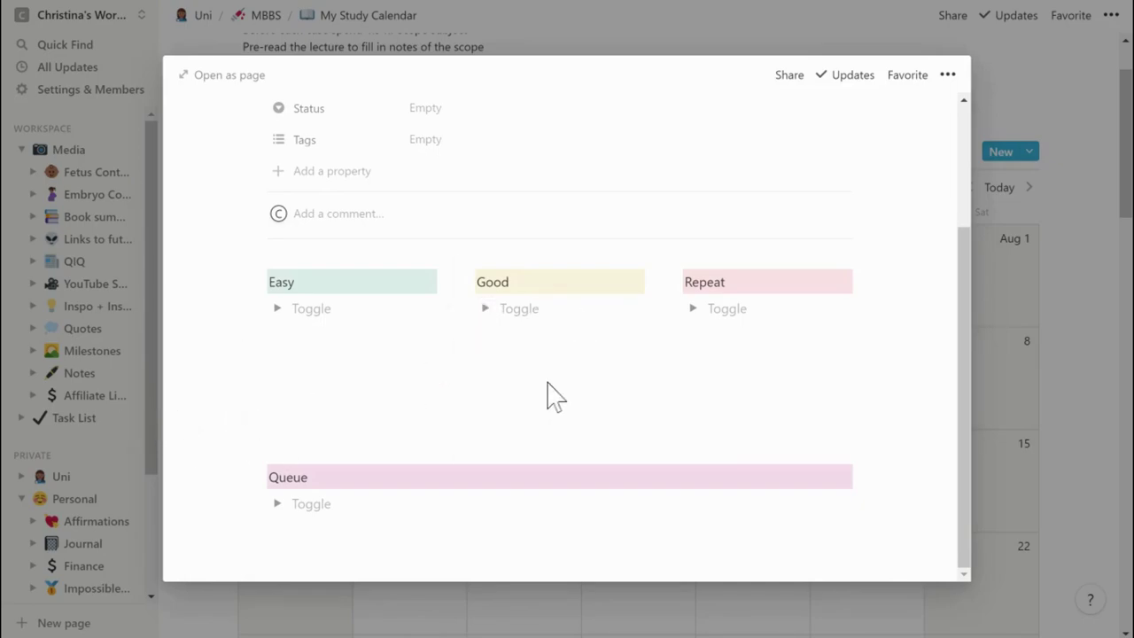
{"action": "left_click", "coordinate": [1026, 361]}
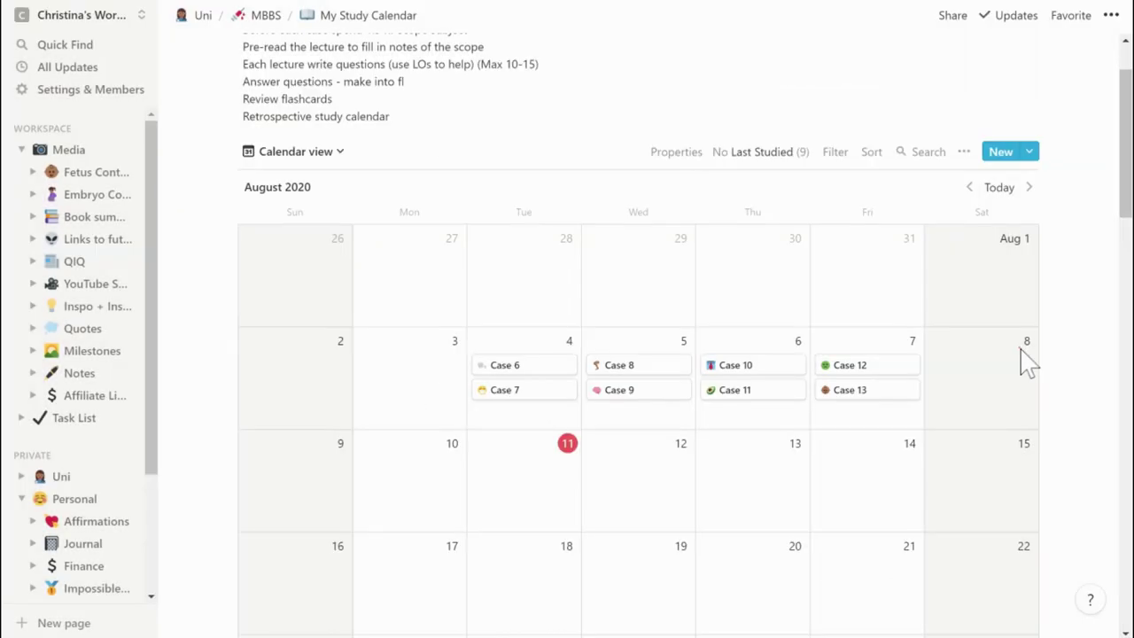
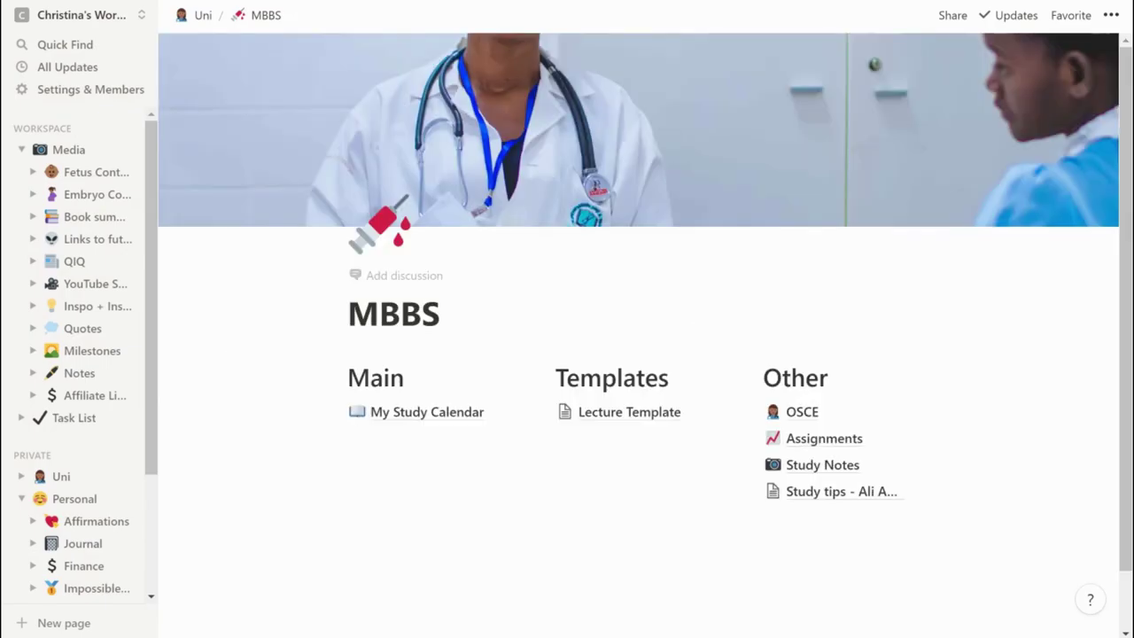
- Look over the Personal page, browse the list of entries in its Journal, and return to Personal
{"action": "left_click", "coordinate": [71, 503]}
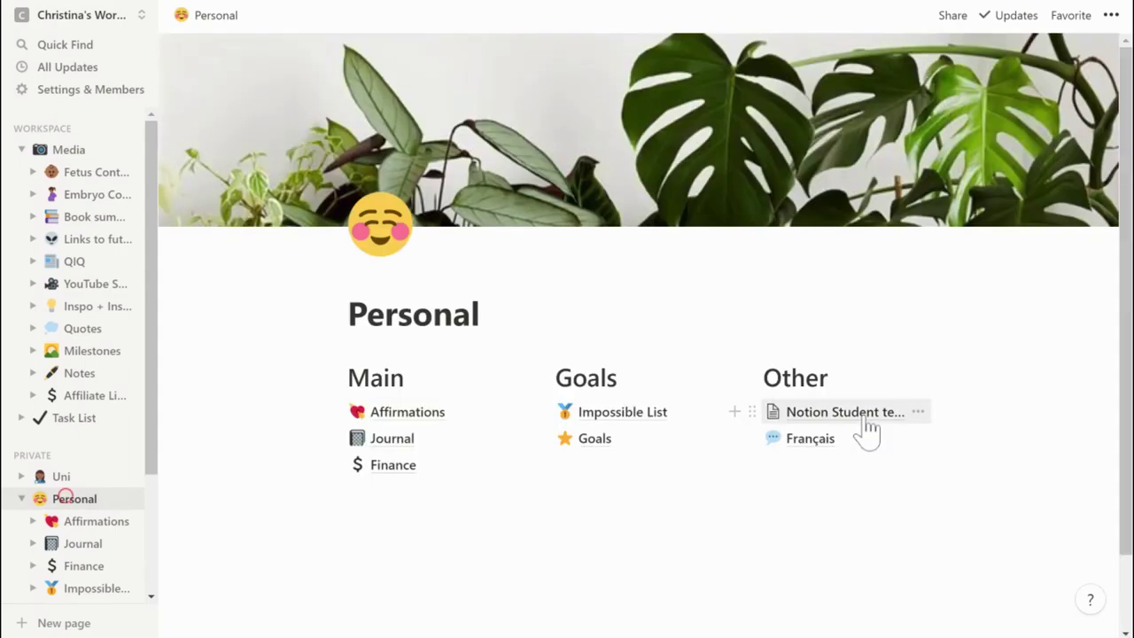
{"action": "scroll", "coordinate": [868, 431], "scroll_direction": "down", "scroll_amount": 1}
{"action": "scroll", "coordinate": [868, 431], "scroll_direction": "up", "scroll_amount": 2}
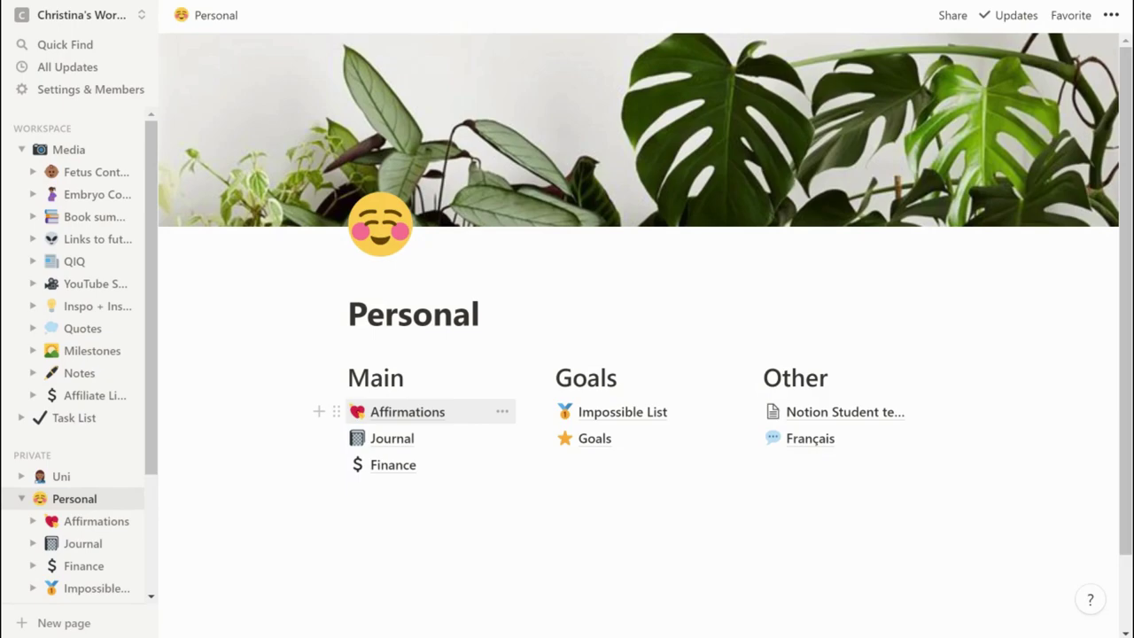
{"action": "left_click", "coordinate": [410, 441]}
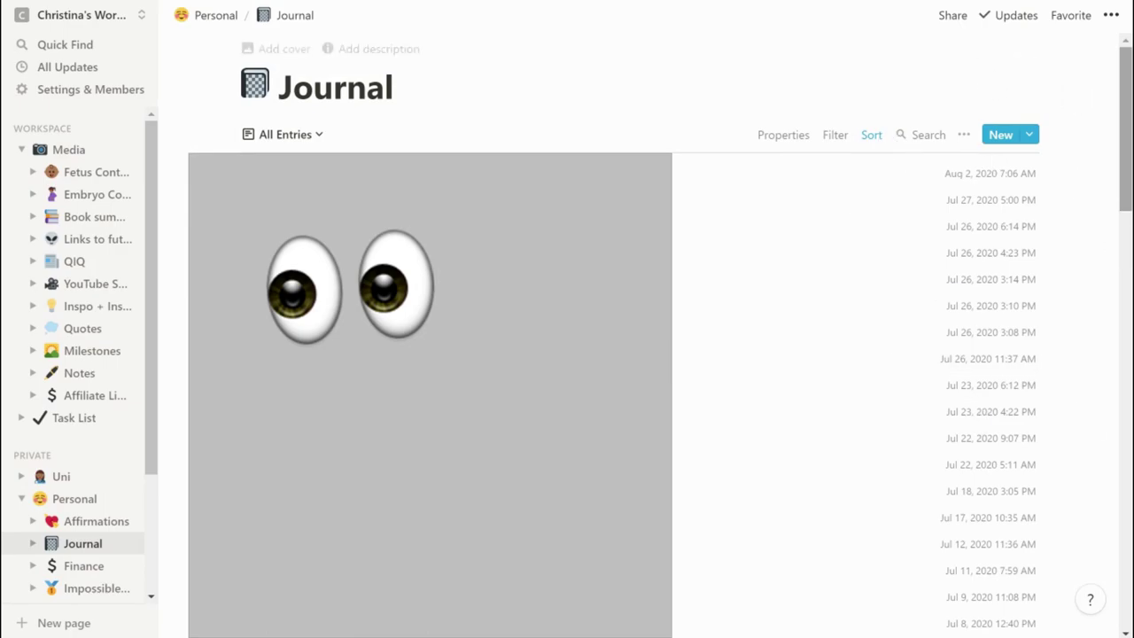
{"action": "left_click_drag", "start_coordinate": [1128, 95], "coordinate": [1129, 358]}
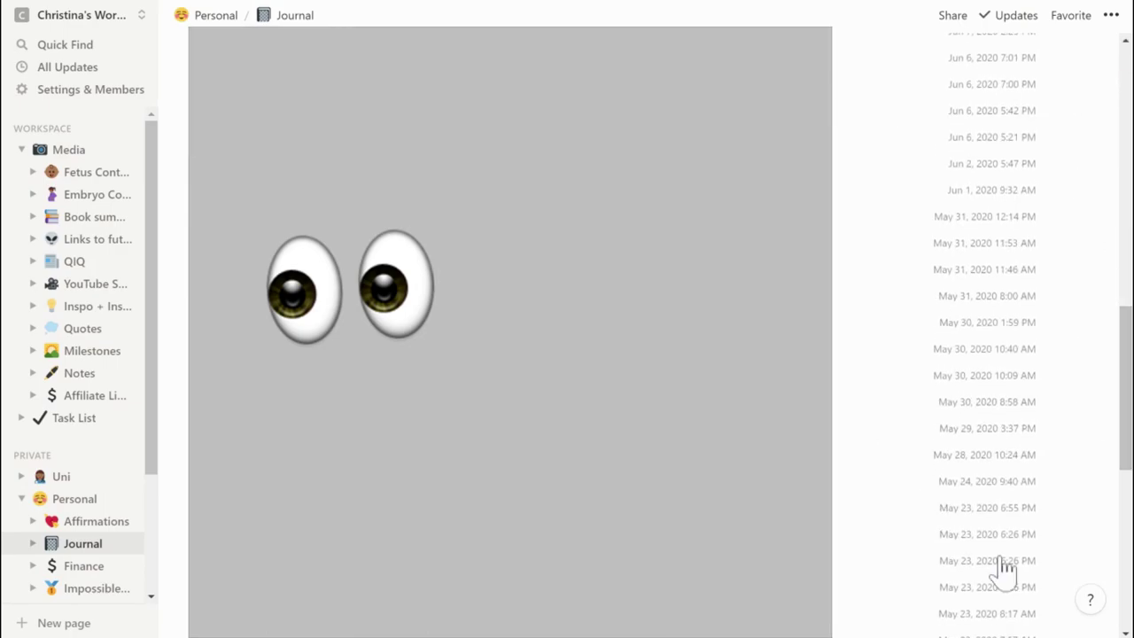
{"action": "left_click", "coordinate": [201, 15]}
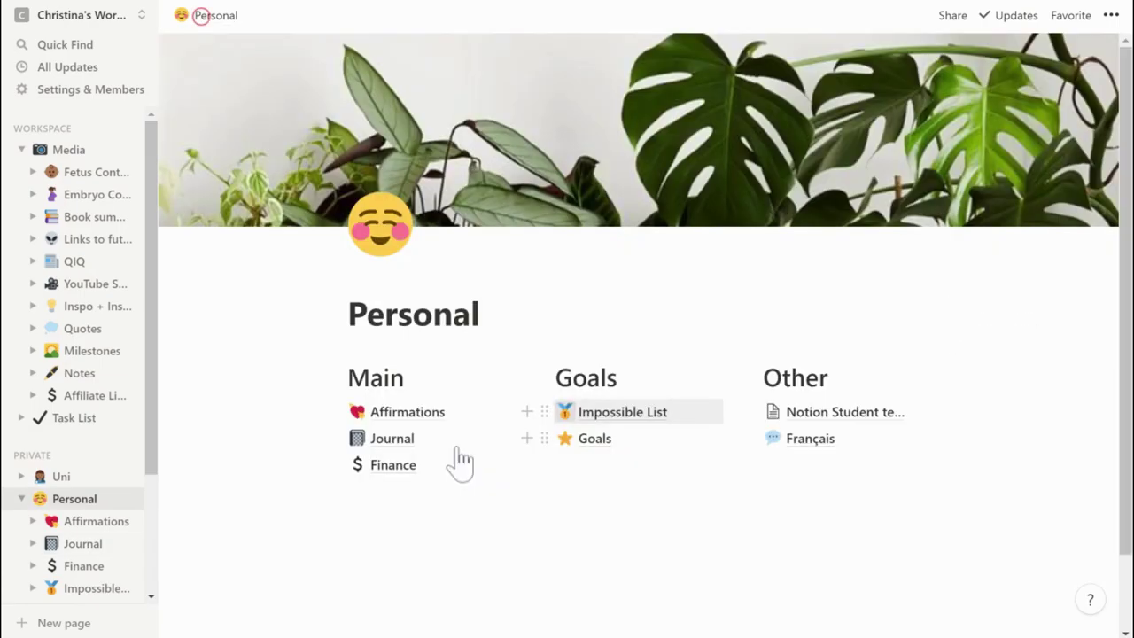
- View the Finance page under Personal and open its To Buy page
{"action": "left_click", "coordinate": [393, 465]}
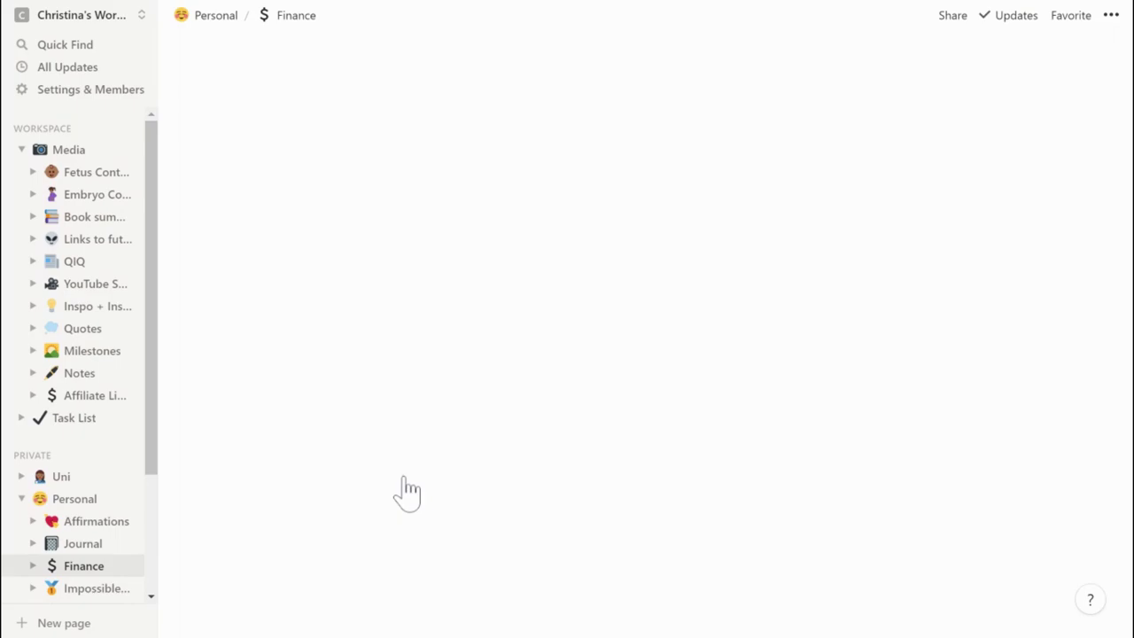
{"action": "left_click", "coordinate": [403, 475]}
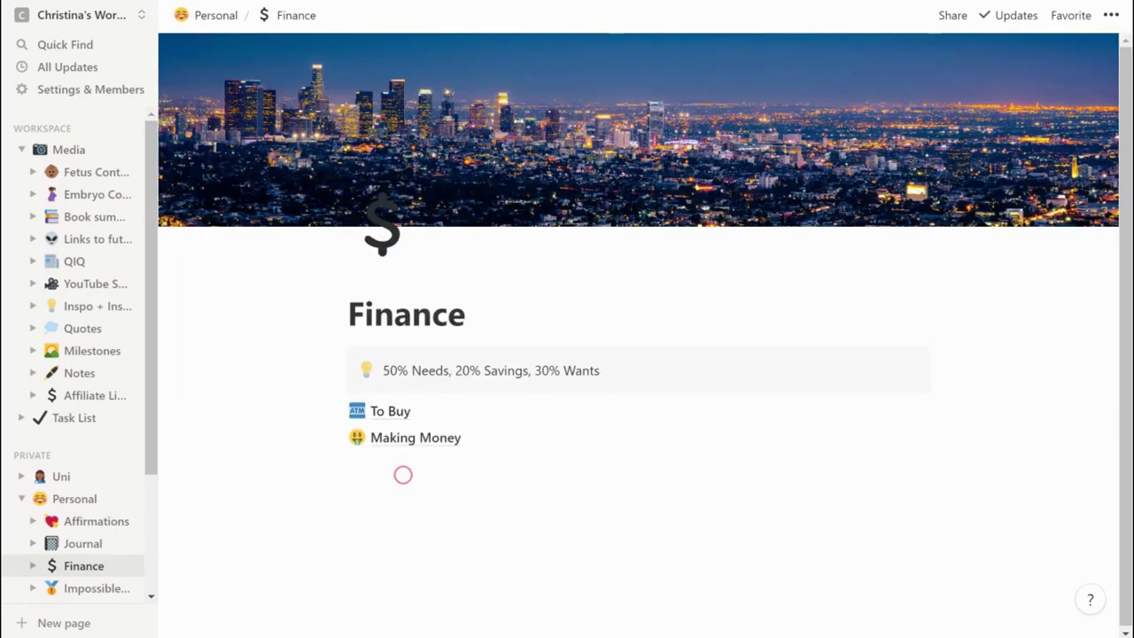
{"action": "left_click", "coordinate": [367, 414]}
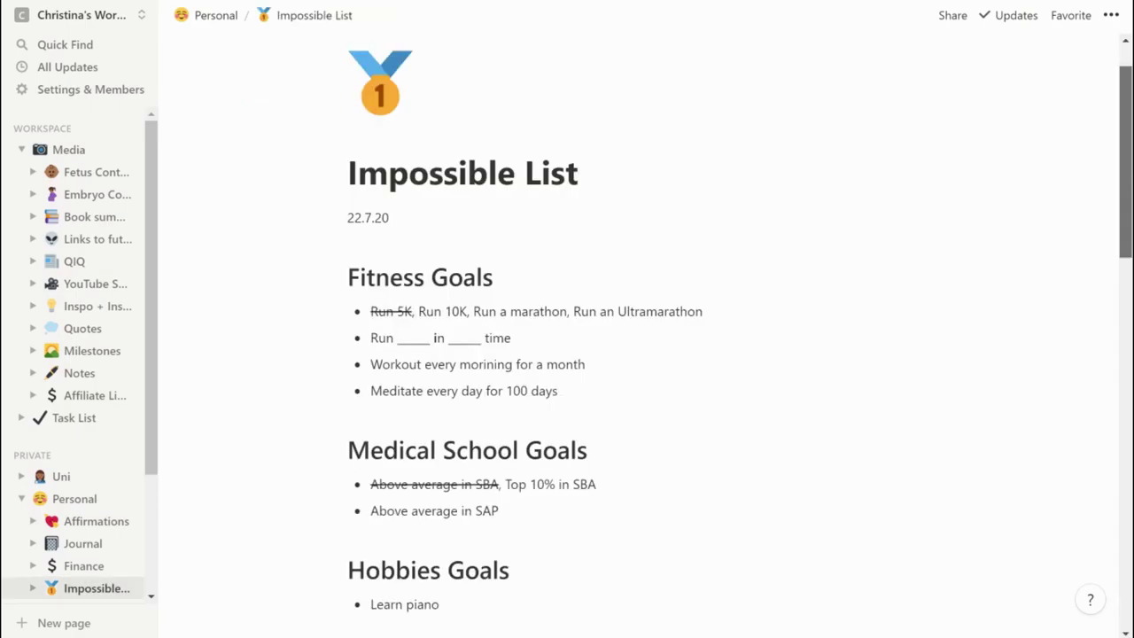
- Read through the Impossible List's goal sections, including the partly struck-through Fitness and Medical School goals, and return to Personal
{"action": "left_click_drag", "start_coordinate": [1123, 221], "coordinate": [1124, 360]}
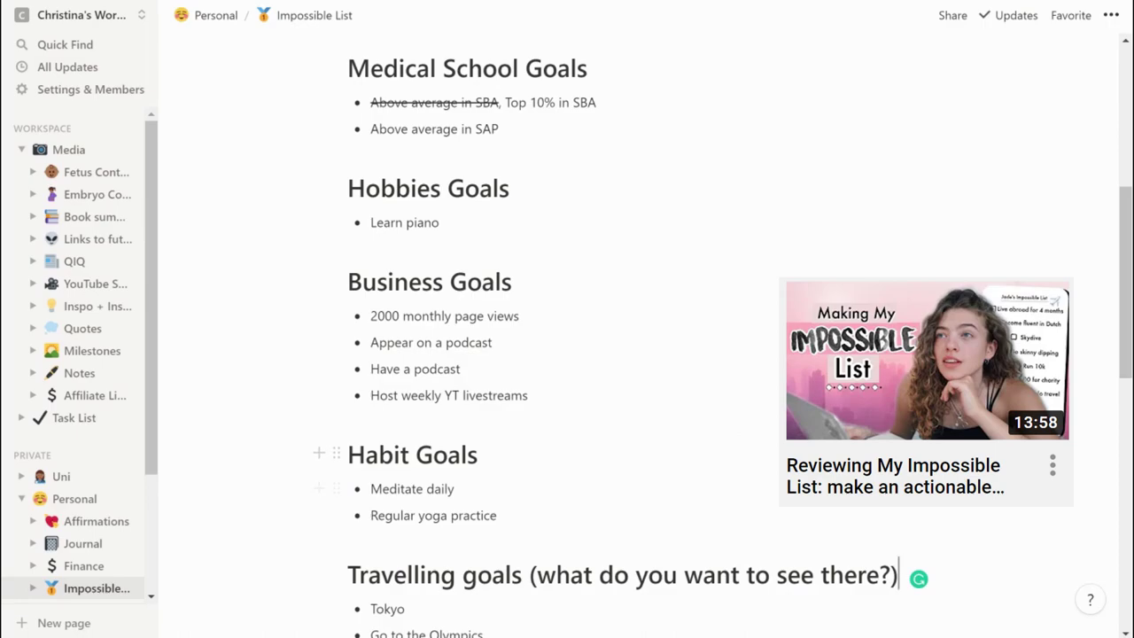
{"action": "left_click", "coordinate": [433, 454]}
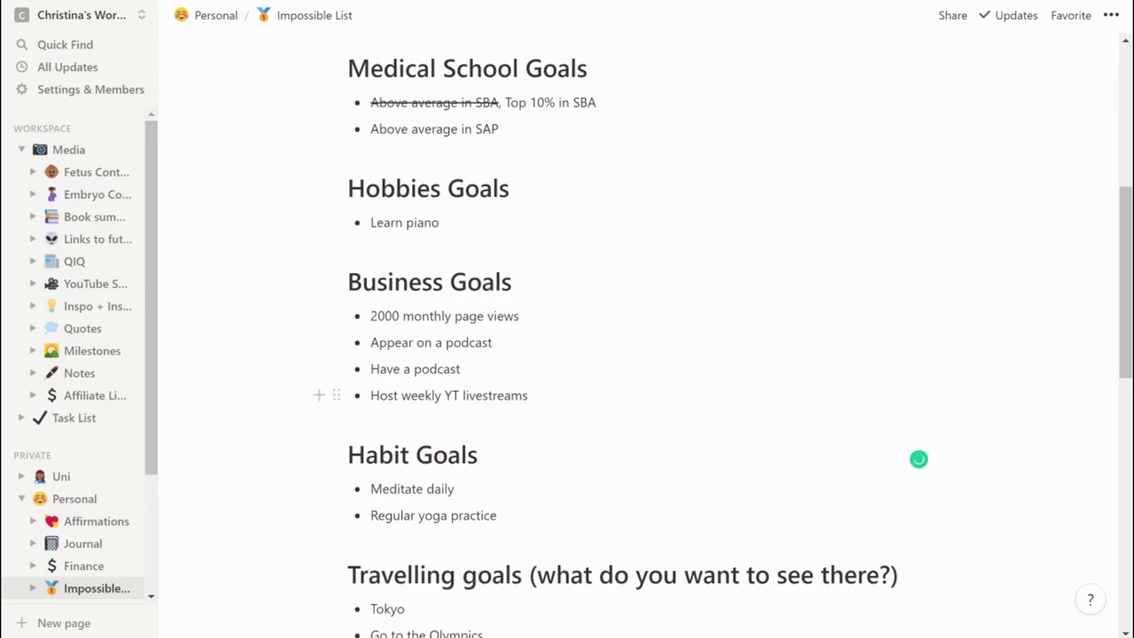
{"action": "left_click_drag", "start_coordinate": [1123, 377], "coordinate": [1123, 245]}
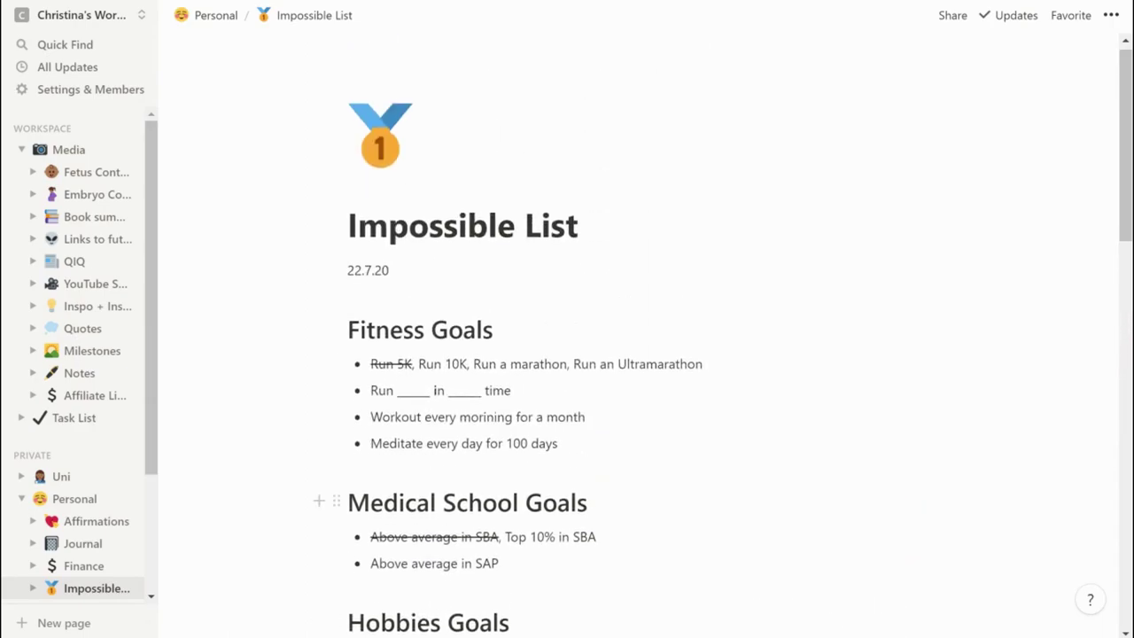
{"action": "triple_click", "coordinate": [543, 536]}
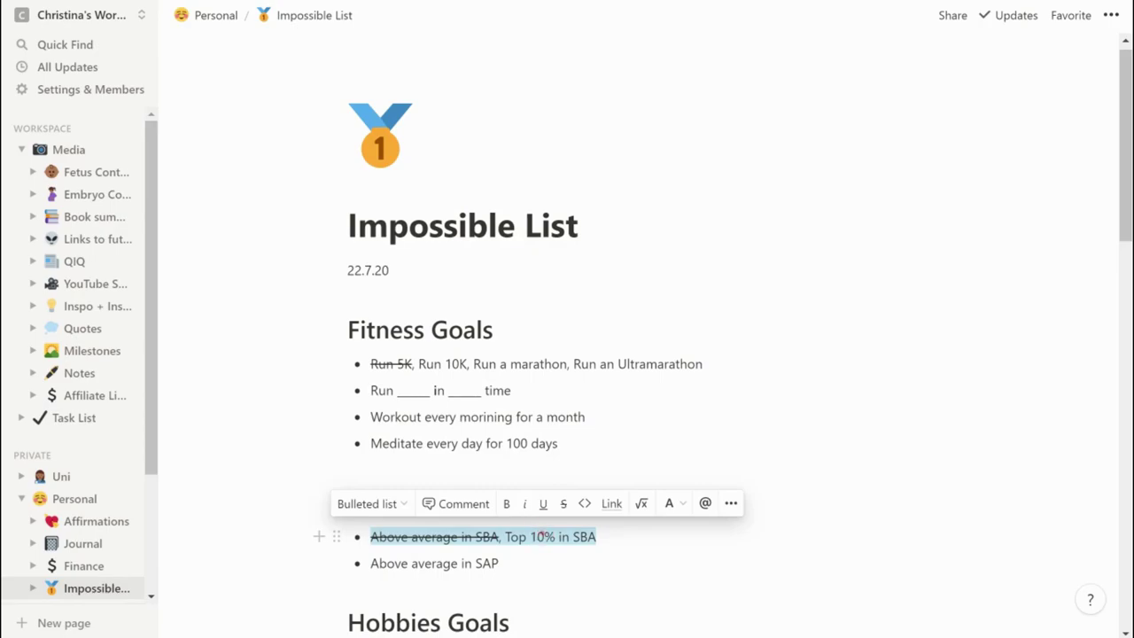
{"action": "left_click", "coordinate": [593, 363]}
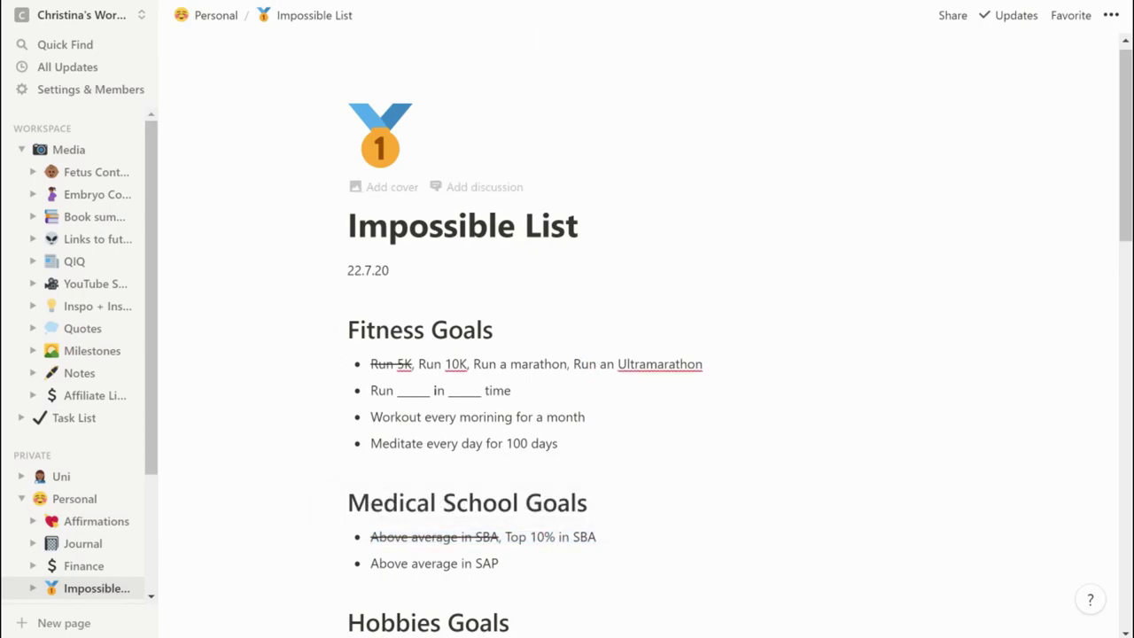
{"action": "left_click", "coordinate": [215, 15]}
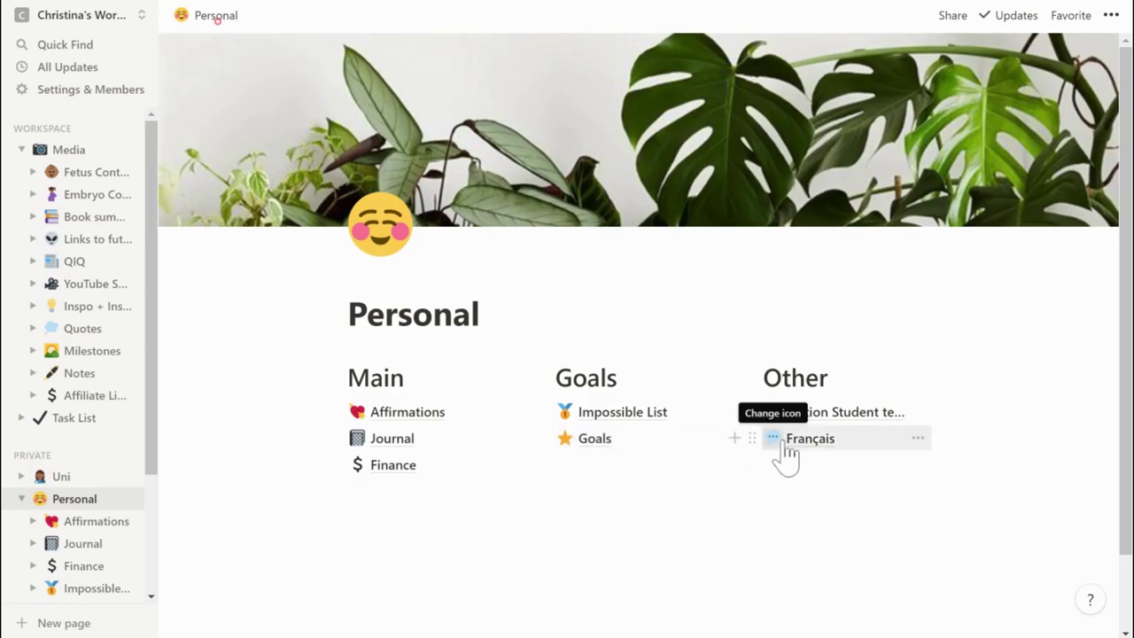
- Open the Français page under Personal and read through its Grammar notes from beginning to end
{"action": "left_click", "coordinate": [815, 457]}
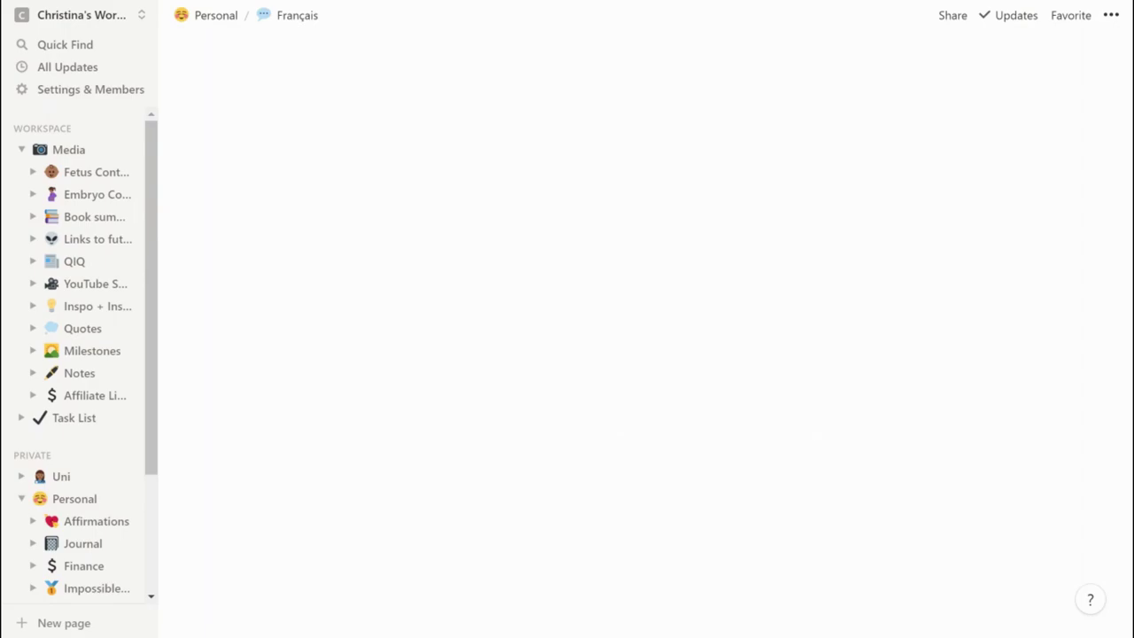
{"action": "left_click", "coordinate": [811, 439]}
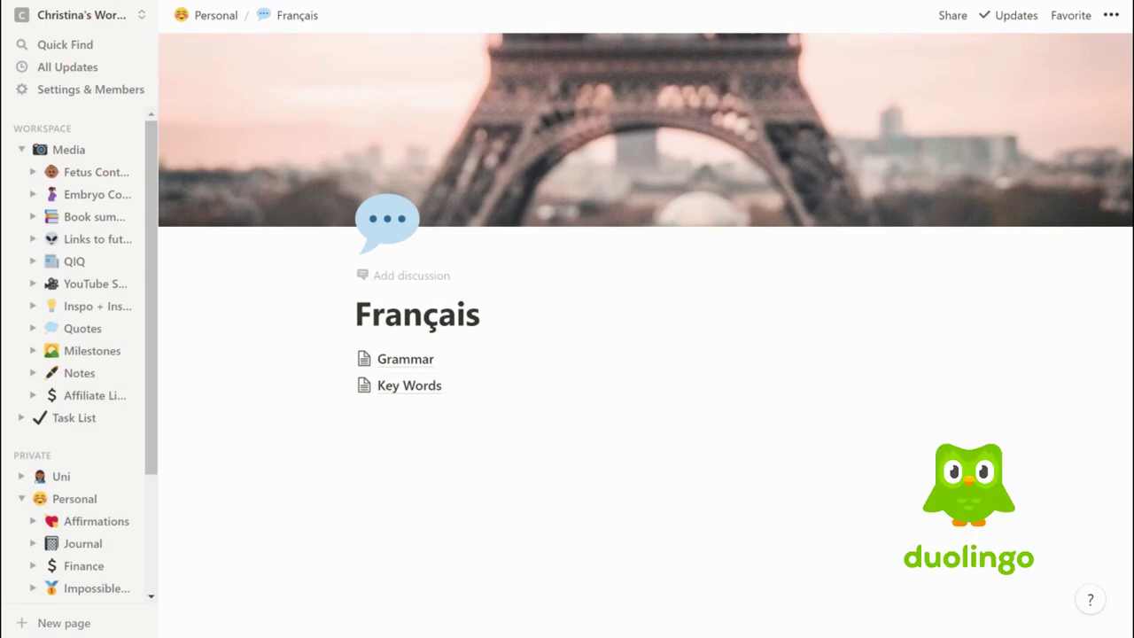
{"action": "left_click", "coordinate": [408, 363]}
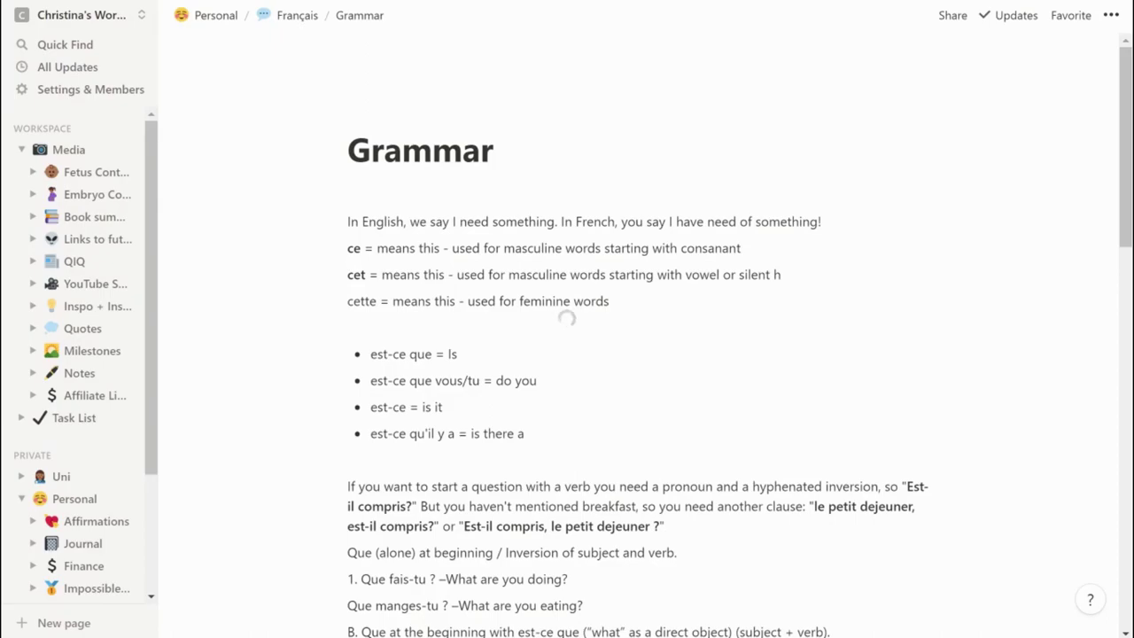
{"action": "scroll", "coordinate": [1130, 197], "scroll_direction": "down", "scroll_amount": 6}
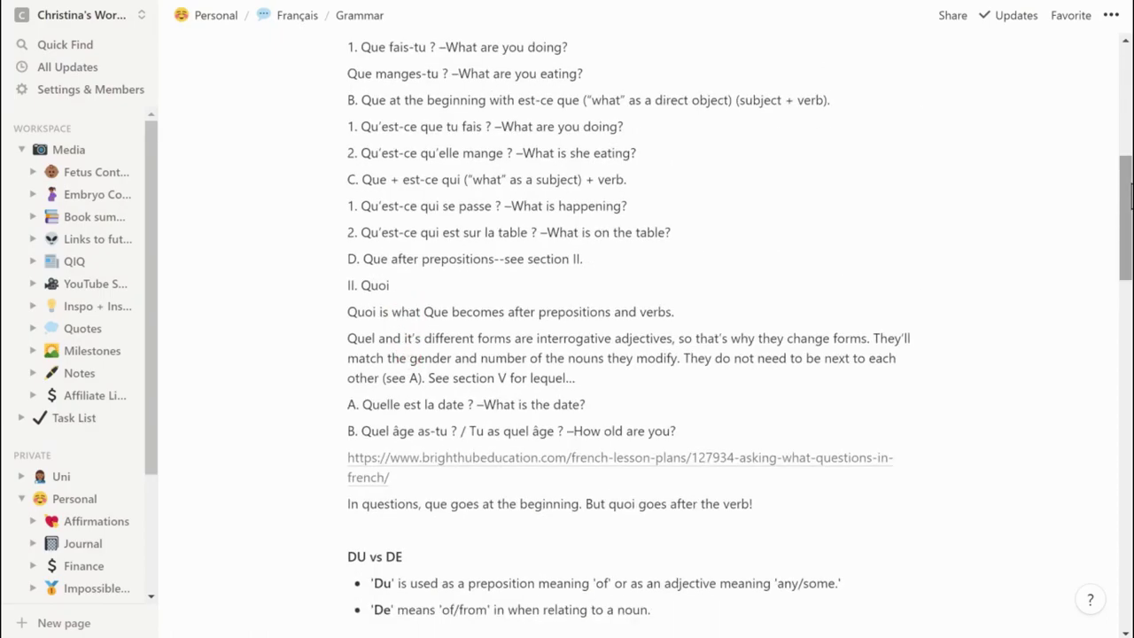
{"action": "scroll", "coordinate": [1130, 197], "scroll_direction": "up", "scroll_amount": 1}
{"action": "scroll", "coordinate": [1130, 196], "scroll_direction": "down", "scroll_amount": 4}
{"action": "scroll", "coordinate": [1130, 197], "scroll_direction": "down", "scroll_amount": 8}
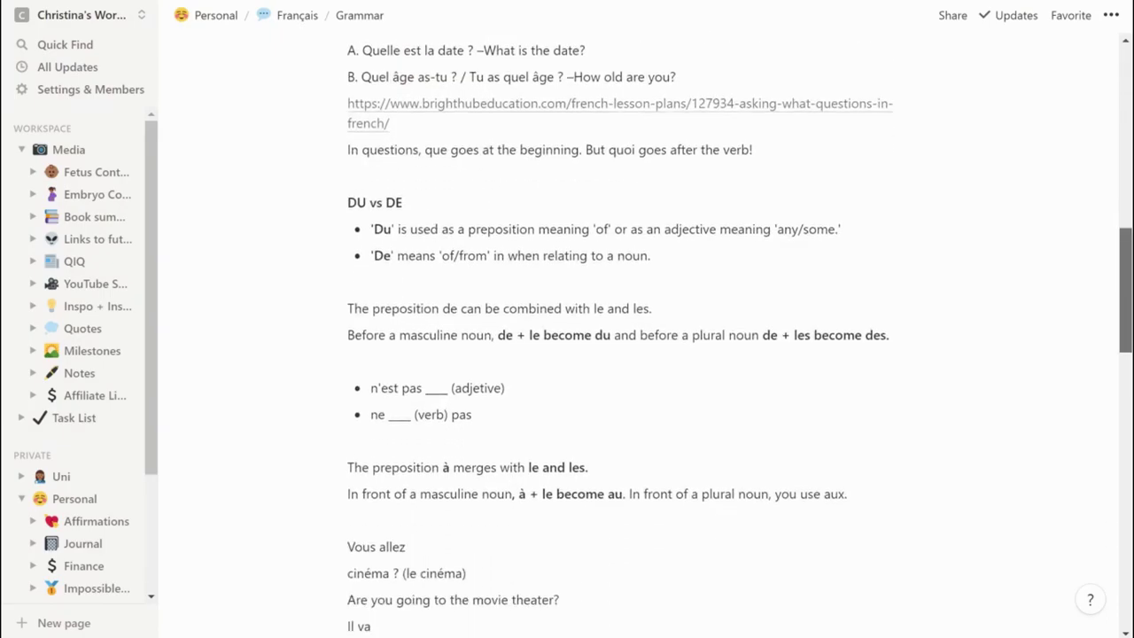
{"action": "scroll", "coordinate": [1127, 584], "scroll_direction": "down", "scroll_amount": 8}
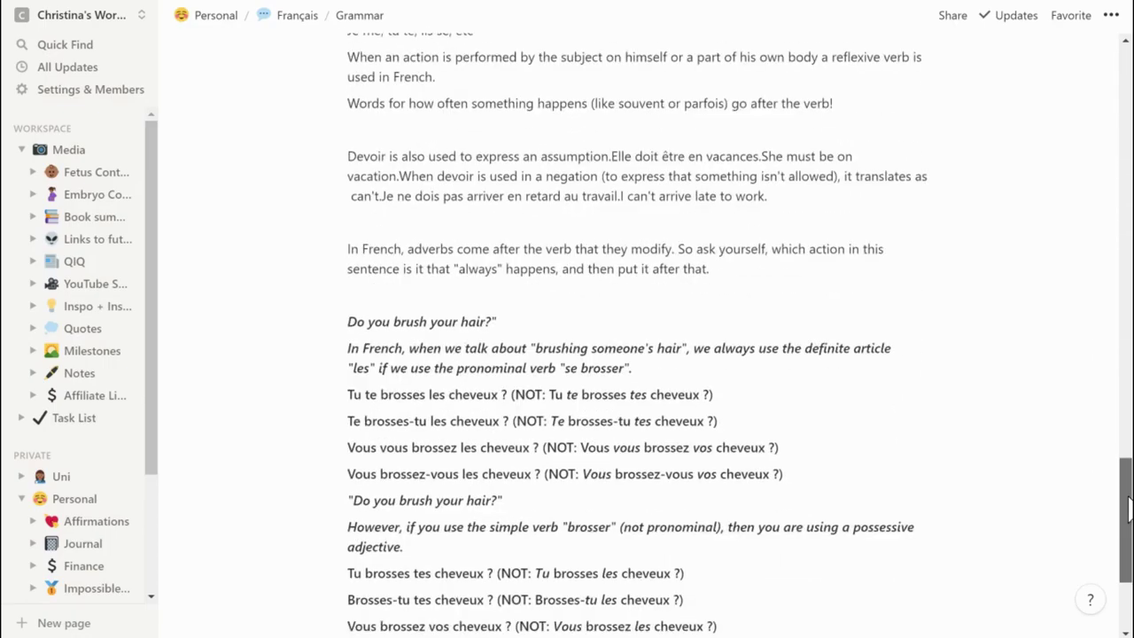
{"action": "left_click_drag", "start_coordinate": [1127, 584], "coordinate": [1125, 56]}
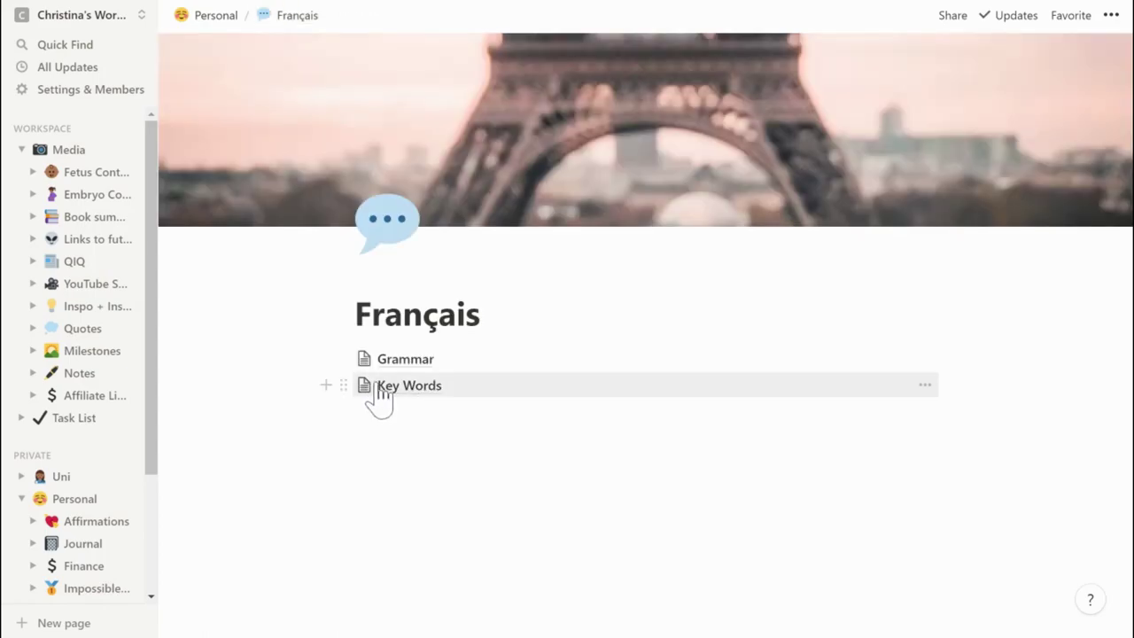
- Open the Key Words page under Français and look through the whole French vocabulary list
{"action": "left_click", "coordinate": [381, 390]}
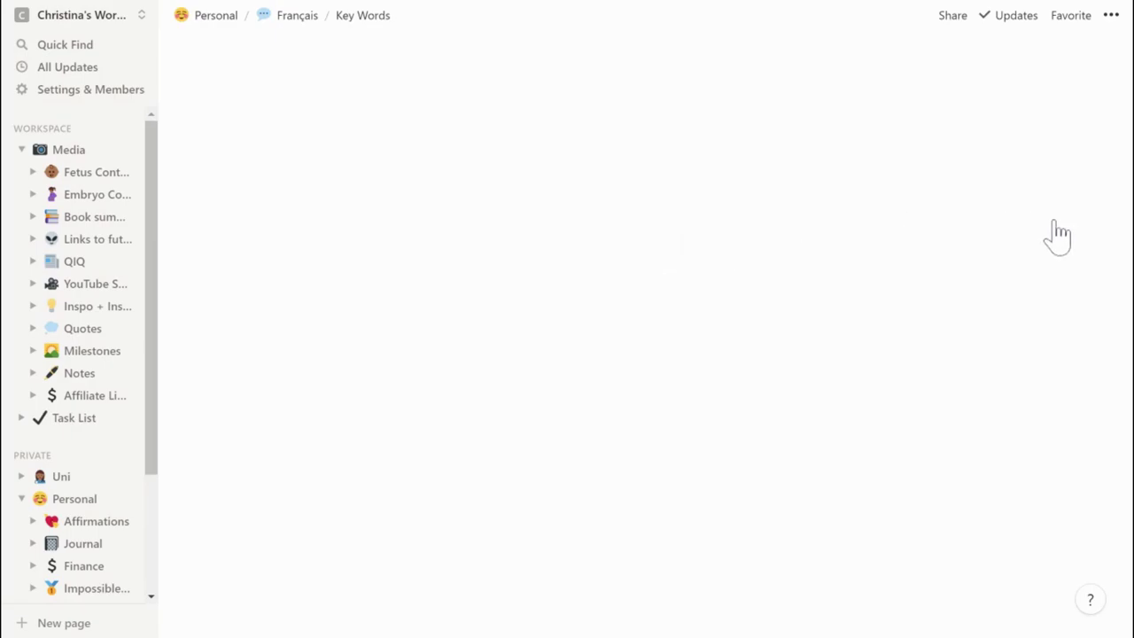
{"action": "left_click", "coordinate": [288, 11]}
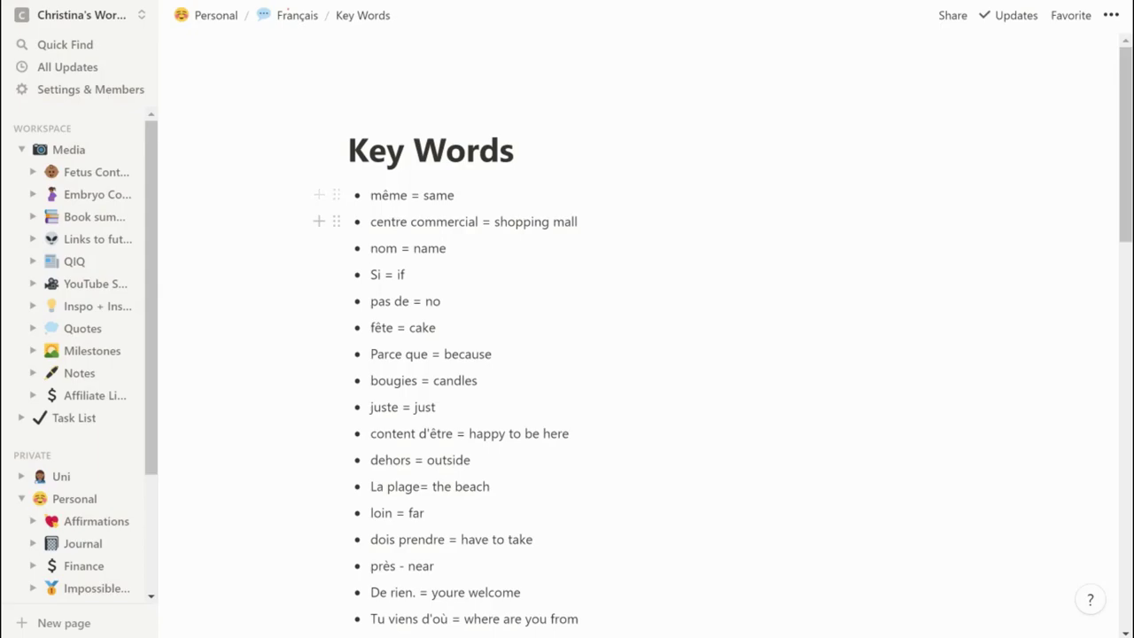
{"action": "scroll", "coordinate": [567, 354], "scroll_direction": "down", "scroll_amount": 4}
{"action": "scroll", "coordinate": [567, 354], "scroll_direction": "down", "scroll_amount": 7}
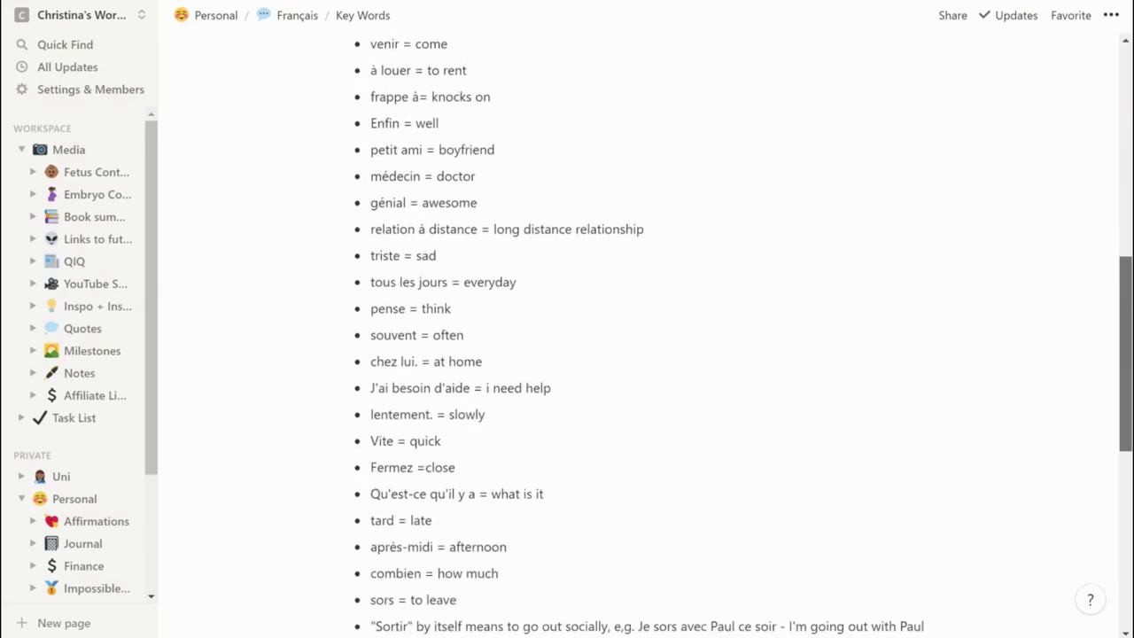
{"action": "scroll", "coordinate": [567, 354], "scroll_direction": "down", "scroll_amount": 3}
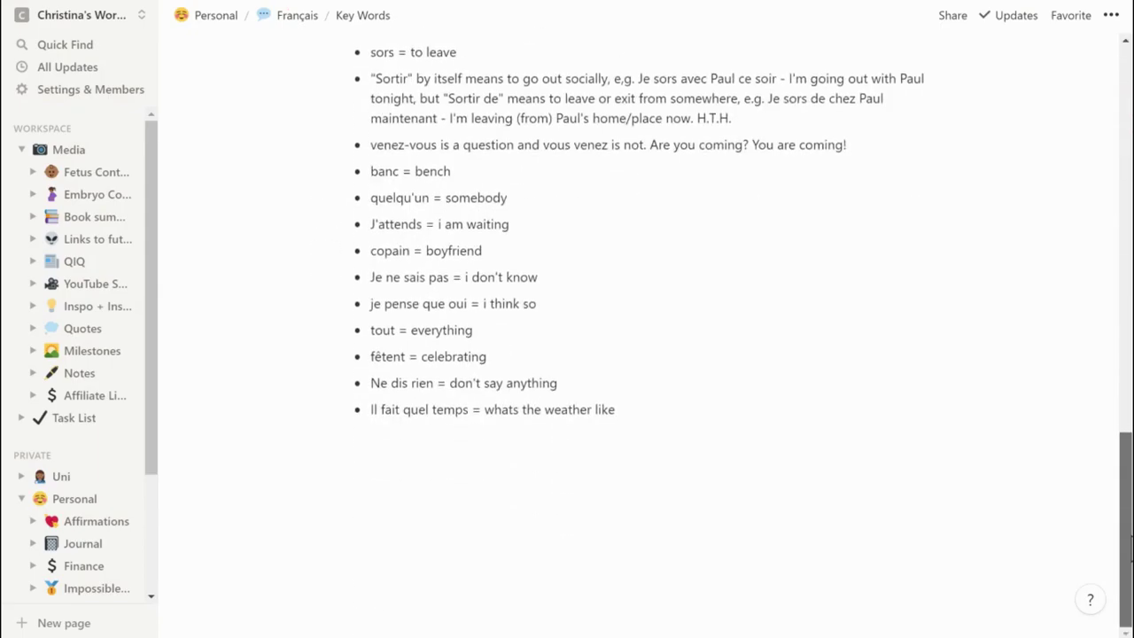
{"action": "scroll", "coordinate": [1106, 392], "scroll_direction": "up", "scroll_amount": 12}
{"action": "scroll", "coordinate": [1105, 195], "scroll_direction": "up", "scroll_amount": 2}
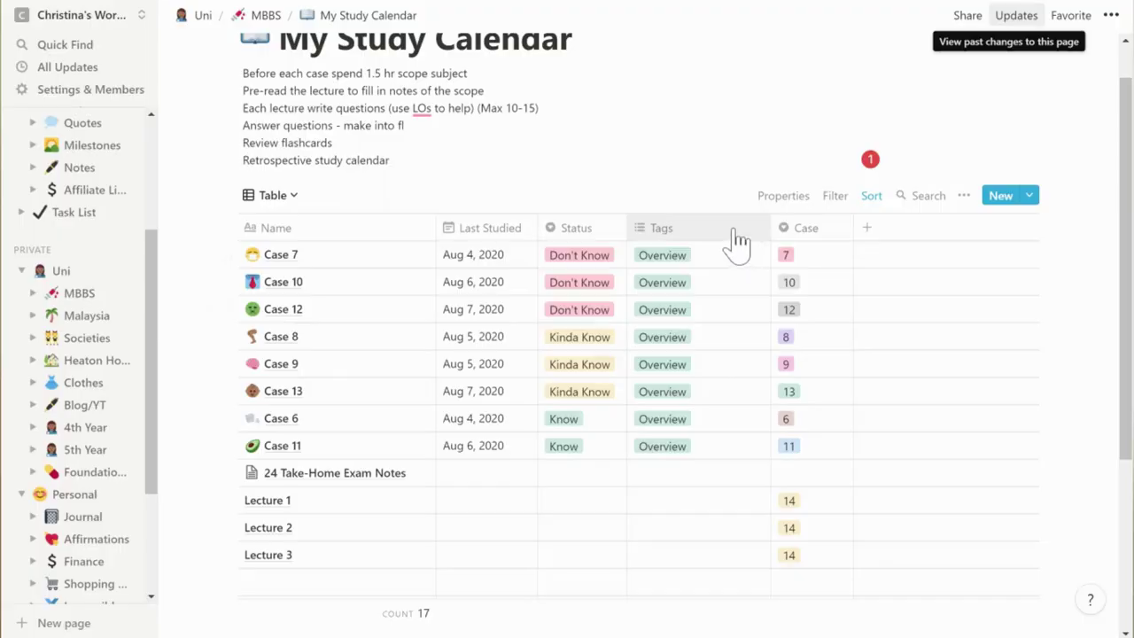
- Look over the property types available for the Tags column of My Study Calendar
{"action": "left_click", "coordinate": [734, 237]}
{"action": "left_click", "coordinate": [720, 330]}
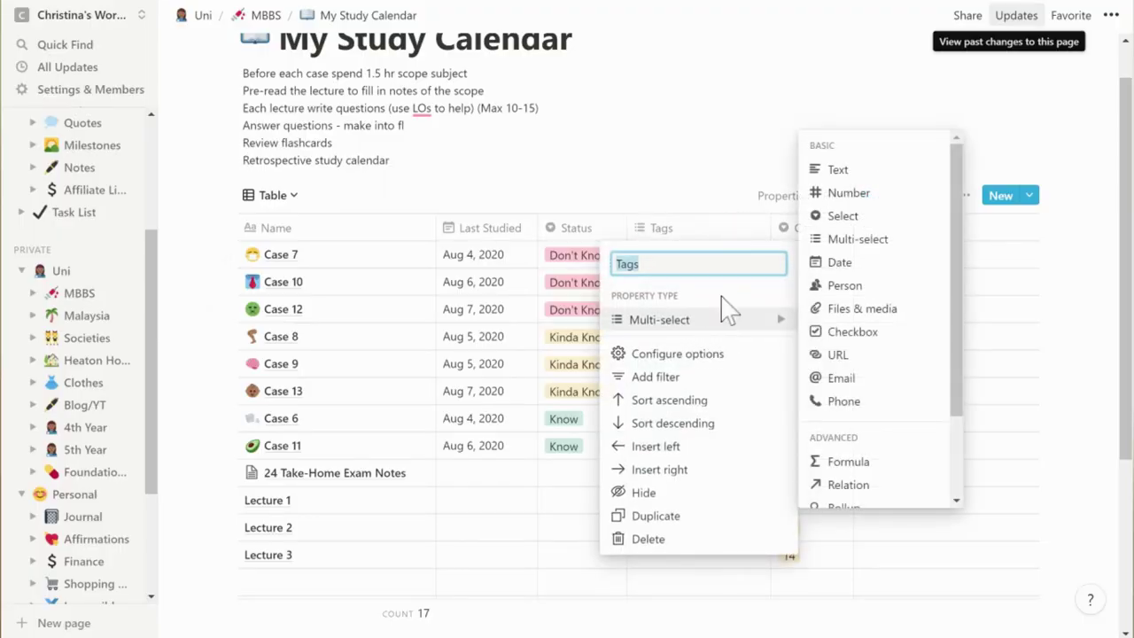
{"action": "left_click", "coordinate": [708, 204]}
- Tag Lecture 1 as Embryology, Lecture 2 as Pathophysiology and Lecture 3 as Histology in My Study Calendar
{"action": "left_click", "coordinate": [709, 503]}
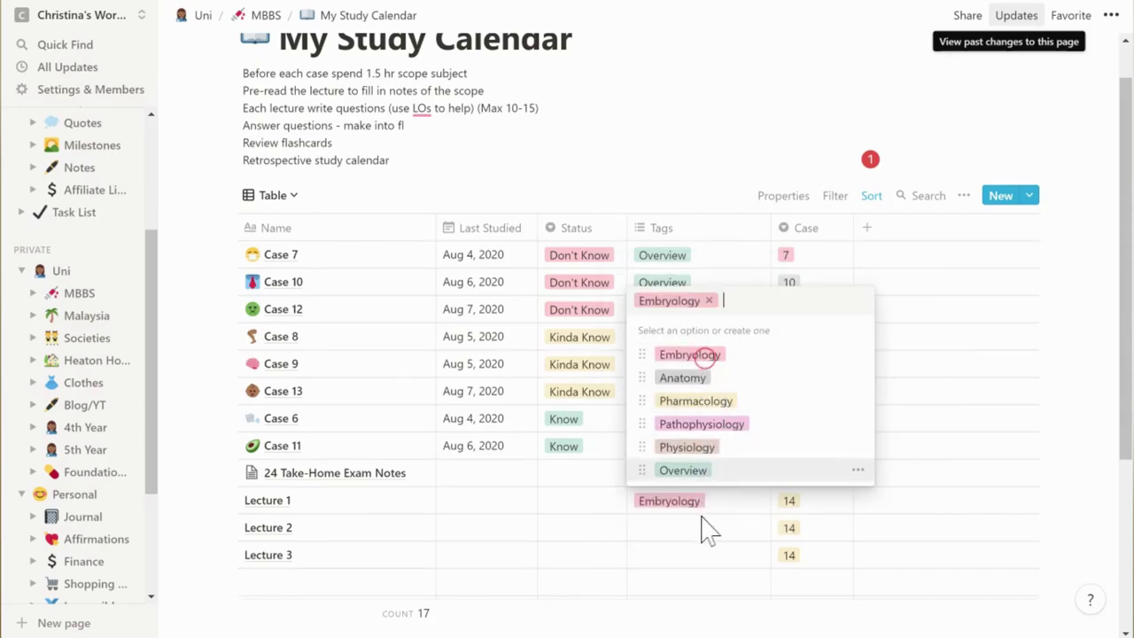
{"action": "left_click", "coordinate": [698, 528]}
{"action": "left_click", "coordinate": [704, 538]}
{"action": "left_click", "coordinate": [700, 449]}
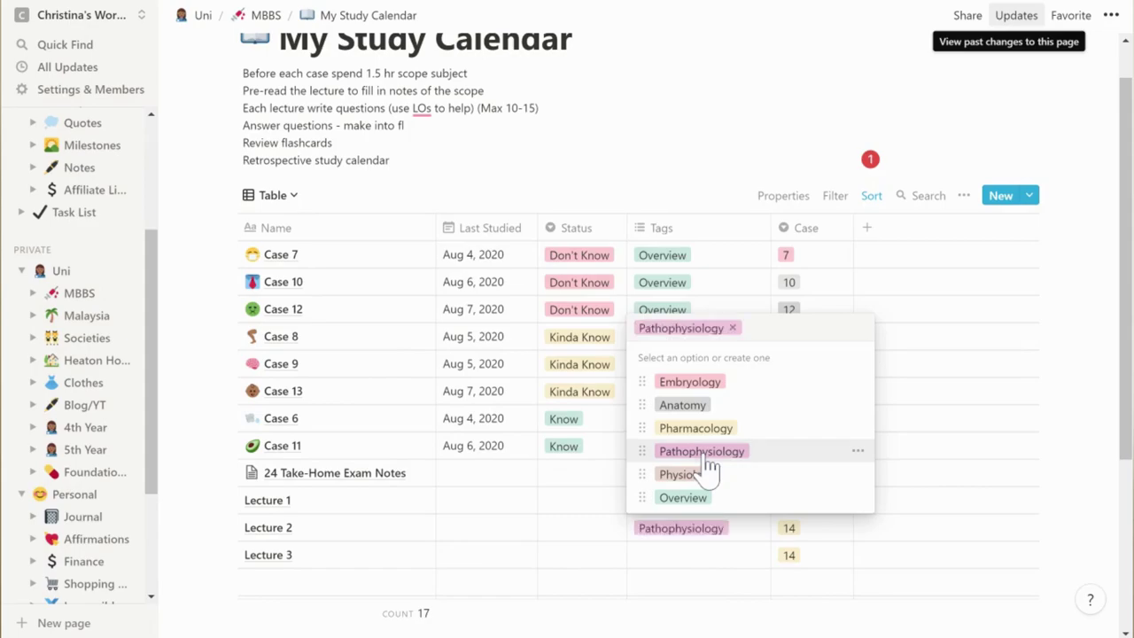
{"action": "left_click", "coordinate": [707, 561]}
- Filter the study calendar table to entries whose Tags contain Histology
{"action": "left_click", "coordinate": [834, 196]}
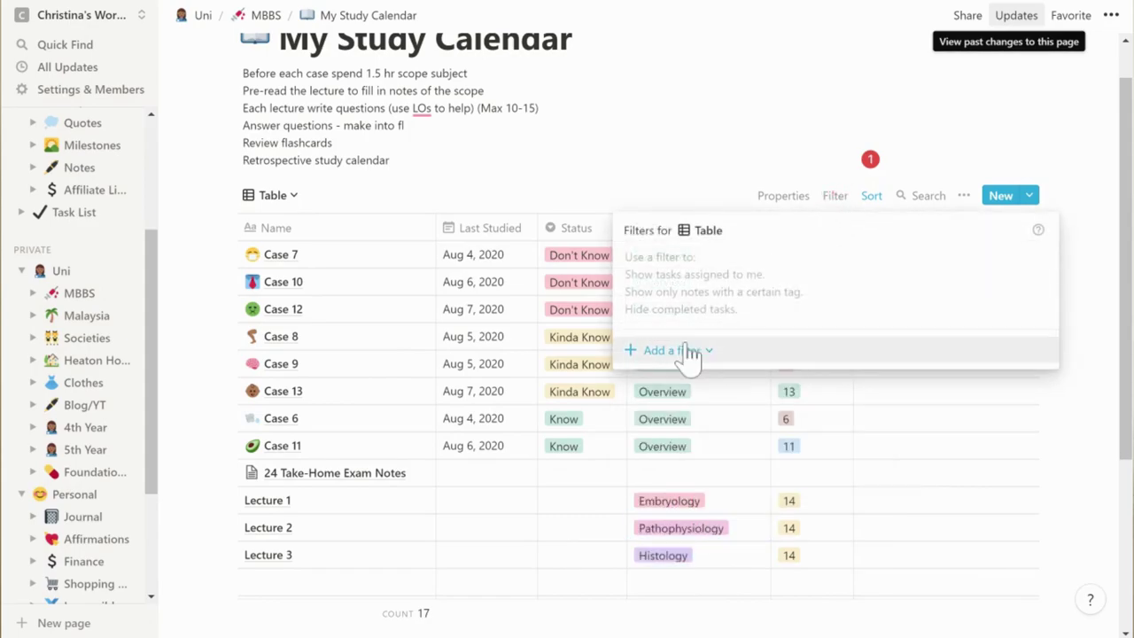
{"action": "left_click", "coordinate": [671, 380]}
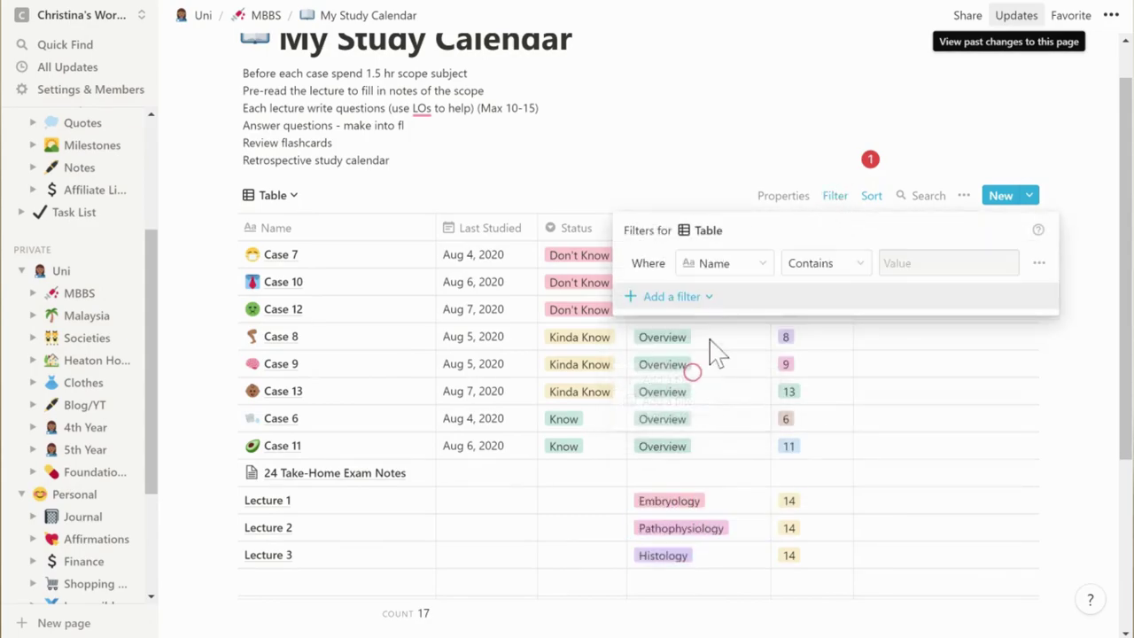
{"action": "left_click", "coordinate": [717, 264]}
{"action": "left_click", "coordinate": [684, 426]}
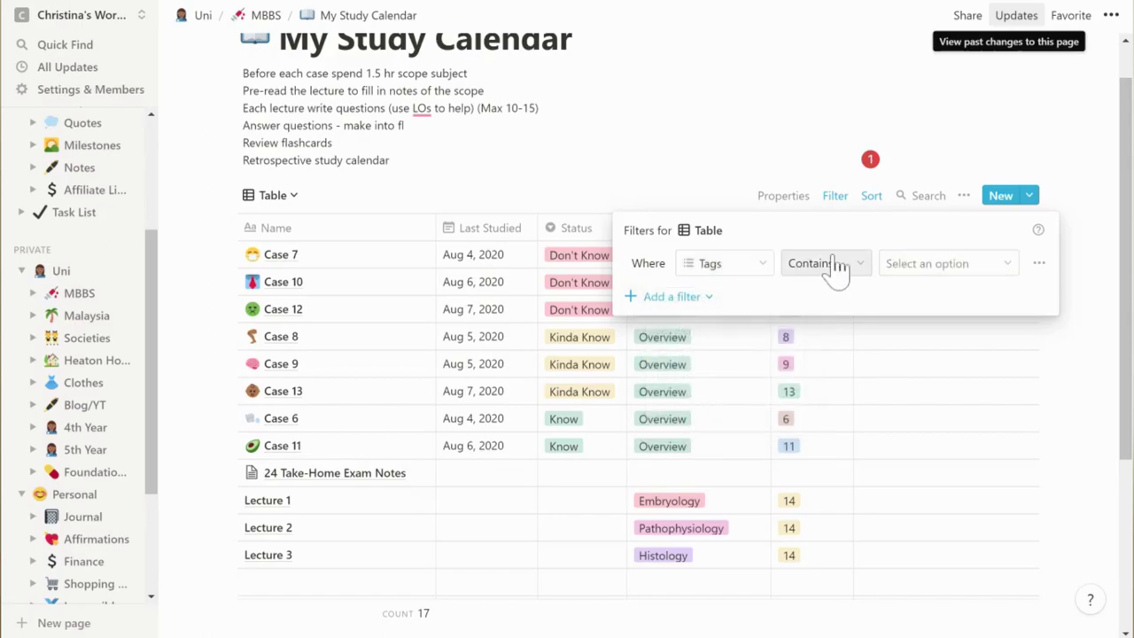
{"action": "left_click", "coordinate": [908, 266]}
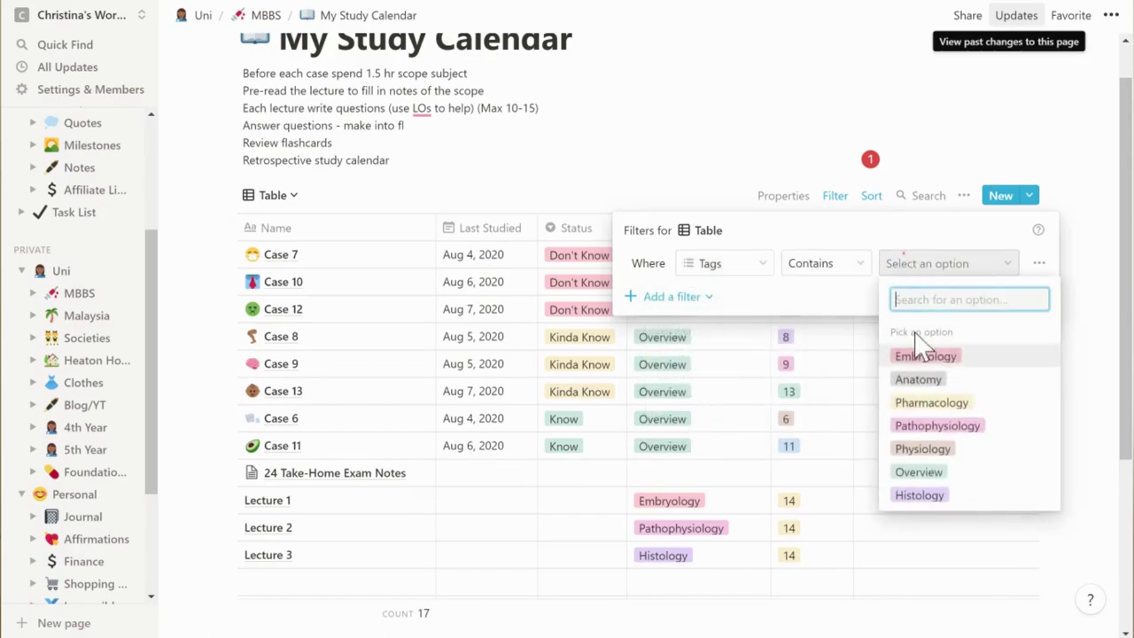
{"action": "left_click", "coordinate": [918, 495]}
{"action": "left_click", "coordinate": [748, 155]}
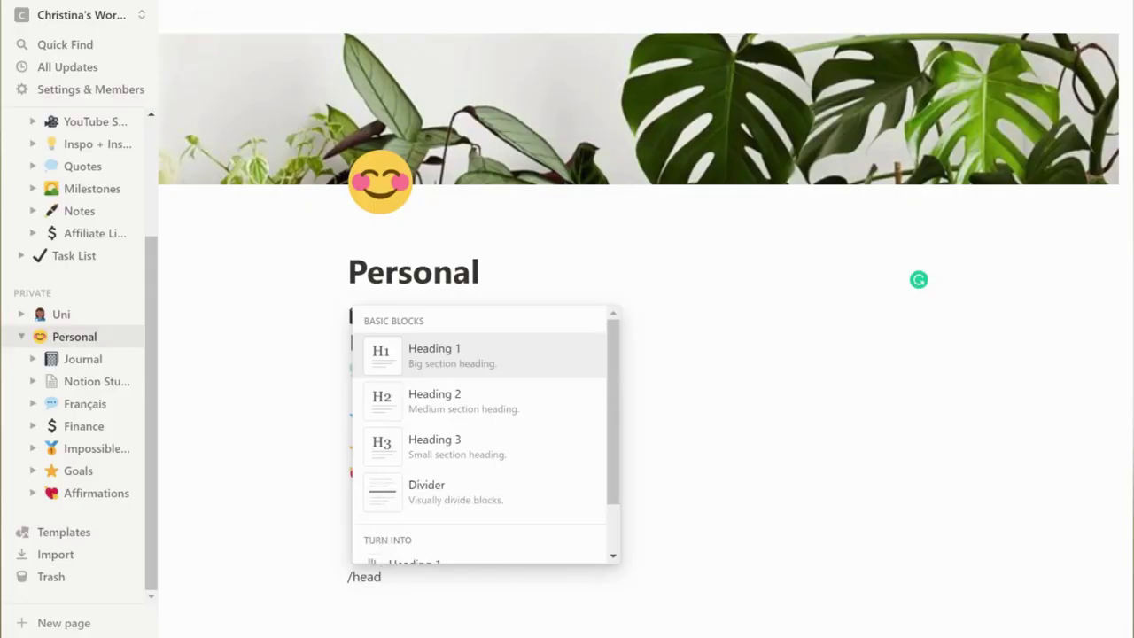
- Add Main, Goals and Other as Heading 1 blocks on the Personal page and arrange them side by side as three columns
{"action": "key", "text": "Return"}
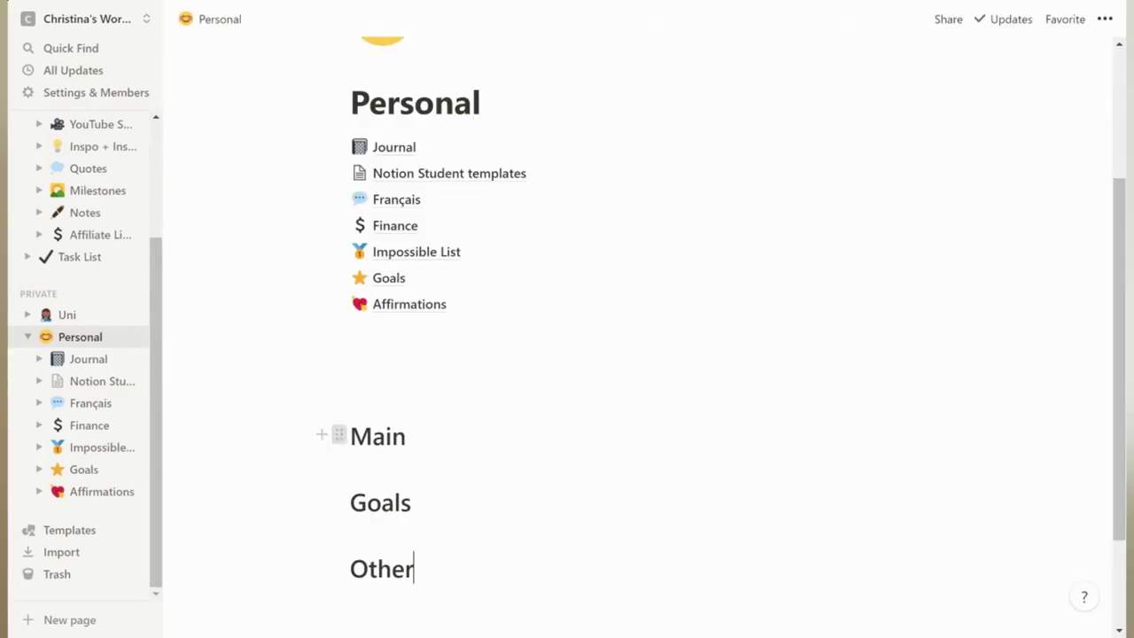
{"action": "left_click_drag", "start_coordinate": [328, 435], "coordinate": [366, 122]}
{"action": "left_click_drag", "start_coordinate": [336, 476], "coordinate": [944, 144]}
{"action": "left_click_drag", "start_coordinate": [331, 493], "coordinate": [941, 164]}
- Move Journal, Affirmations and Finance under Main, Goals and Impossible List under Goals, and Notion Student templates and Français under Other
{"action": "left_click_drag", "start_coordinate": [338, 206], "coordinate": [346, 182]}
{"action": "left_click_drag", "start_coordinate": [338, 364], "coordinate": [363, 222]}
{"action": "left_click_drag", "start_coordinate": [576, 184], "coordinate": [577, 185]}
{"action": "left_click_drag", "start_coordinate": [338, 361], "coordinate": [459, 323]}
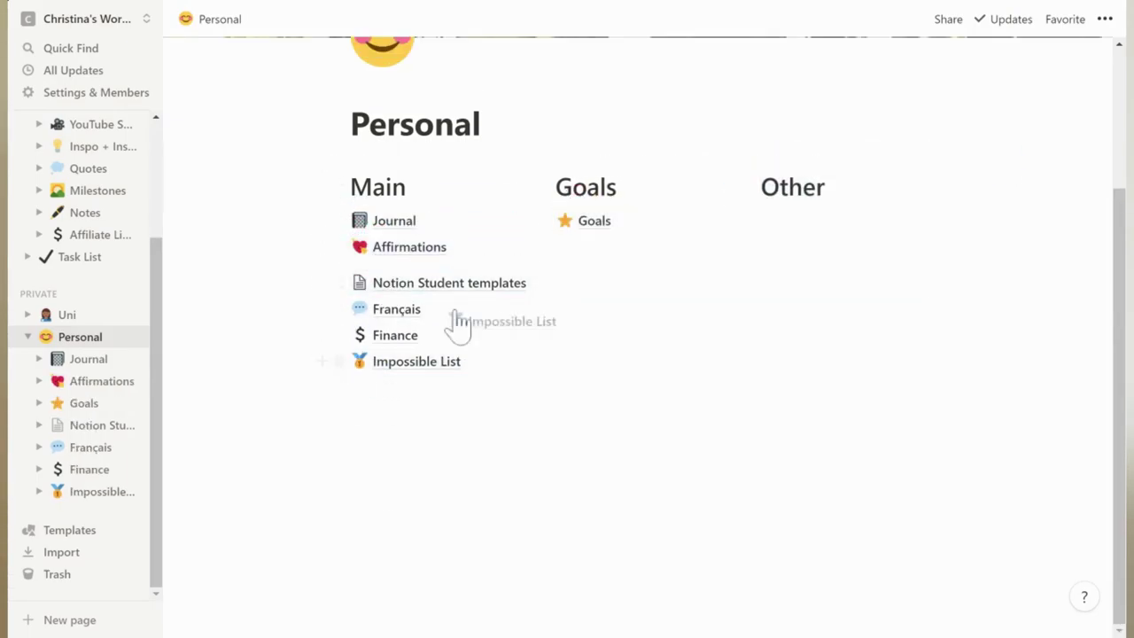
{"action": "left_click_drag", "start_coordinate": [553, 197], "coordinate": [553, 198]}
{"action": "left_click_drag", "start_coordinate": [366, 296], "coordinate": [366, 298]}
{"action": "left_click_drag", "start_coordinate": [363, 335], "coordinate": [762, 259]}
{"action": "left_click_drag", "start_coordinate": [324, 357], "coordinate": [815, 301]}
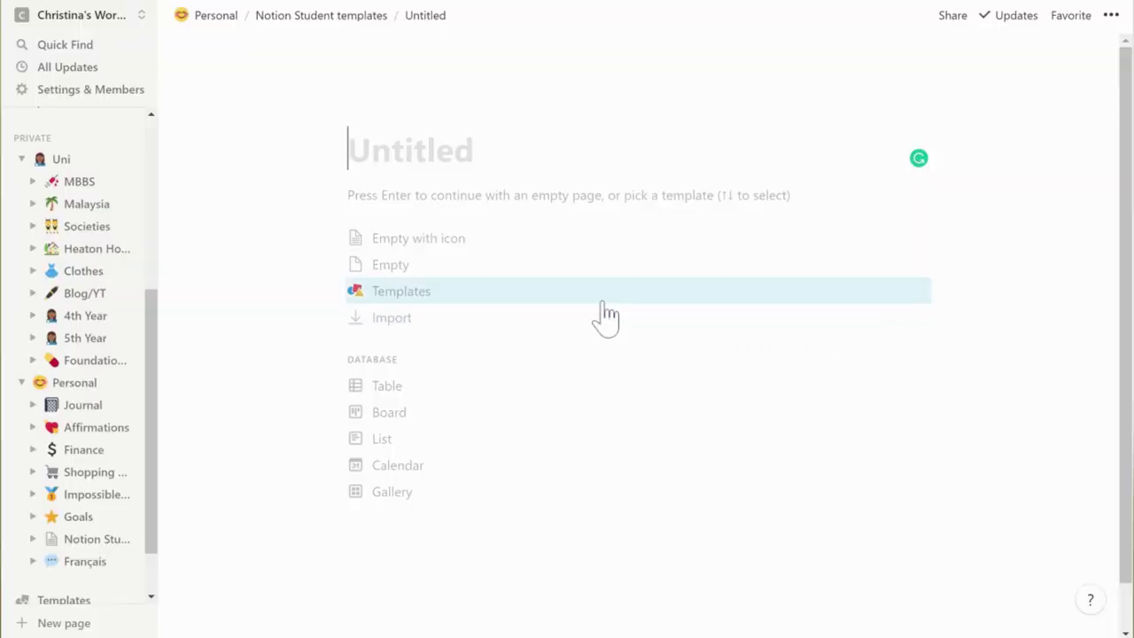
- Open the template gallery from the untitled page and examine the Job Applications template, the Class Notes template with its sample entry, and the Design category
{"action": "left_click", "coordinate": [601, 301]}
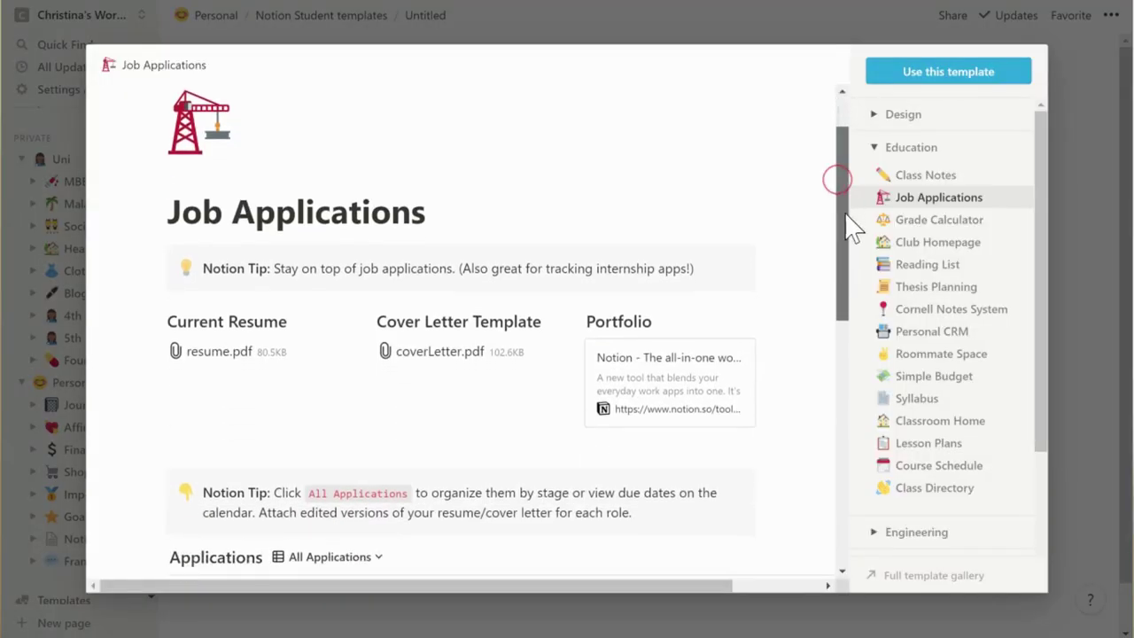
{"action": "left_click_drag", "start_coordinate": [843, 223], "coordinate": [884, 453]}
{"action": "left_click", "coordinate": [935, 185]}
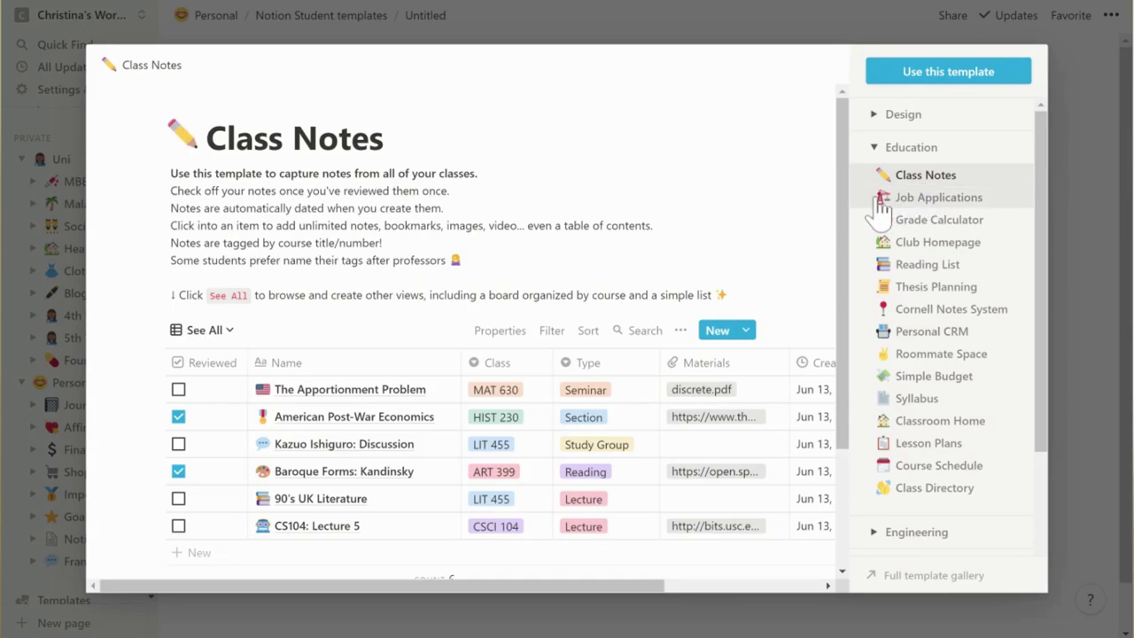
{"action": "scroll", "coordinate": [762, 399], "scroll_direction": "down", "scroll_amount": 3}
{"action": "left_click_drag", "start_coordinate": [640, 588], "coordinate": [559, 605]}
{"action": "left_click", "coordinate": [407, 238]}
{"action": "left_click_drag", "start_coordinate": [841, 160], "coordinate": [873, 375]}
{"action": "left_click", "coordinate": [873, 114]}
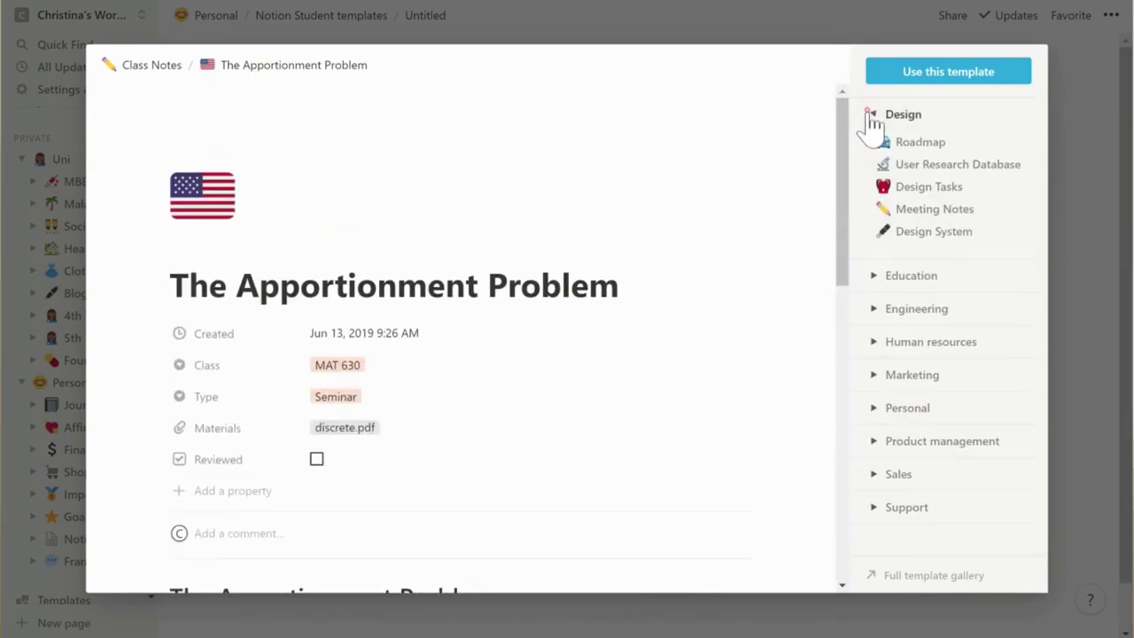
- Open the Design System template in the Design category and examine its content
{"action": "left_click", "coordinate": [933, 232]}
{"action": "left_click_drag", "start_coordinate": [841, 203], "coordinate": [832, 246]}
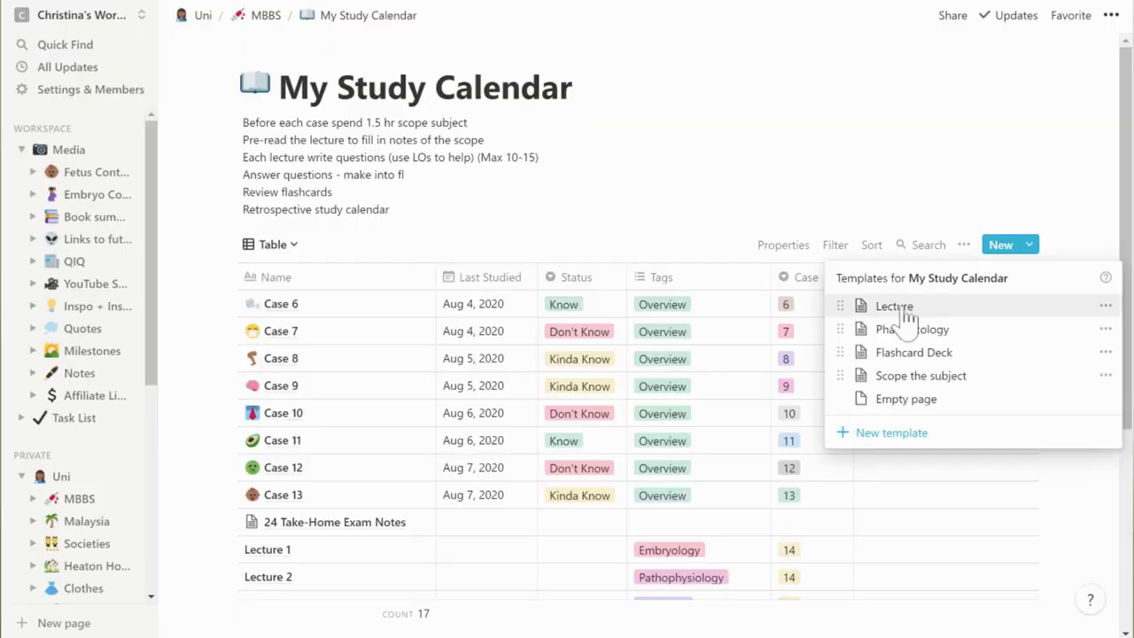
- Open the Lecture and Pharmacology templates of My Study Calendar in turn and examine their layouts
{"action": "left_click", "coordinate": [899, 307]}
{"action": "left_click_drag", "start_coordinate": [962, 146], "coordinate": [977, 329]}
{"action": "left_click", "coordinate": [976, 330]}
{"action": "left_click", "coordinate": [1029, 244]}
{"action": "left_click", "coordinate": [977, 335]}
{"action": "left_click_drag", "start_coordinate": [975, 229], "coordinate": [981, 323]}
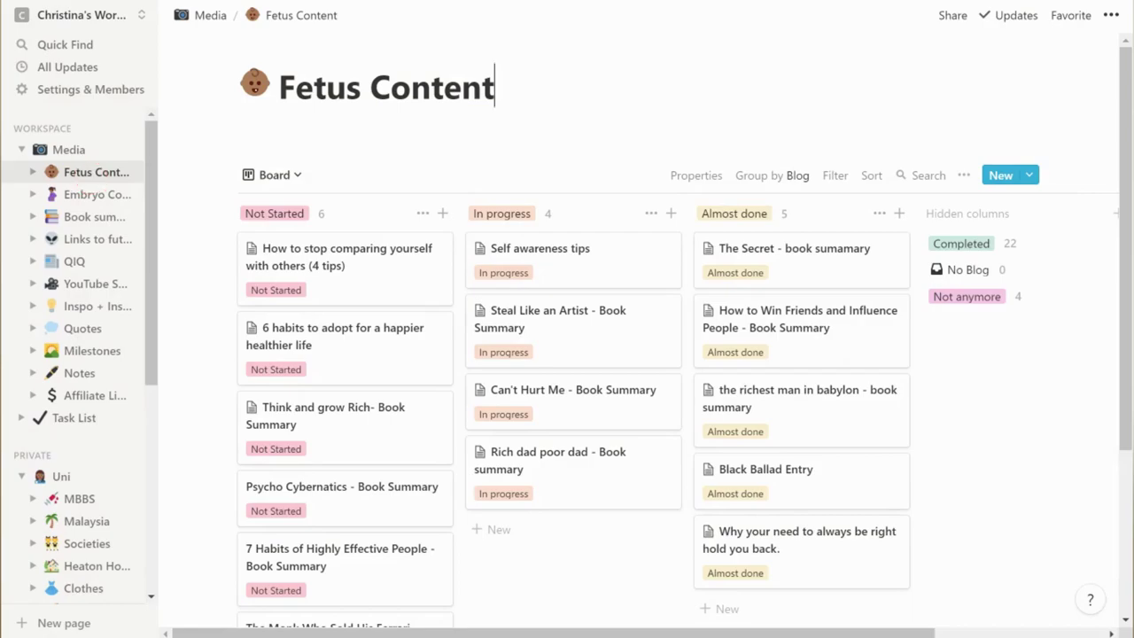
- Open the template list of the Fetus Content board and read through the video script template in YouTube Scripts
{"action": "left_click", "coordinate": [1029, 177]}
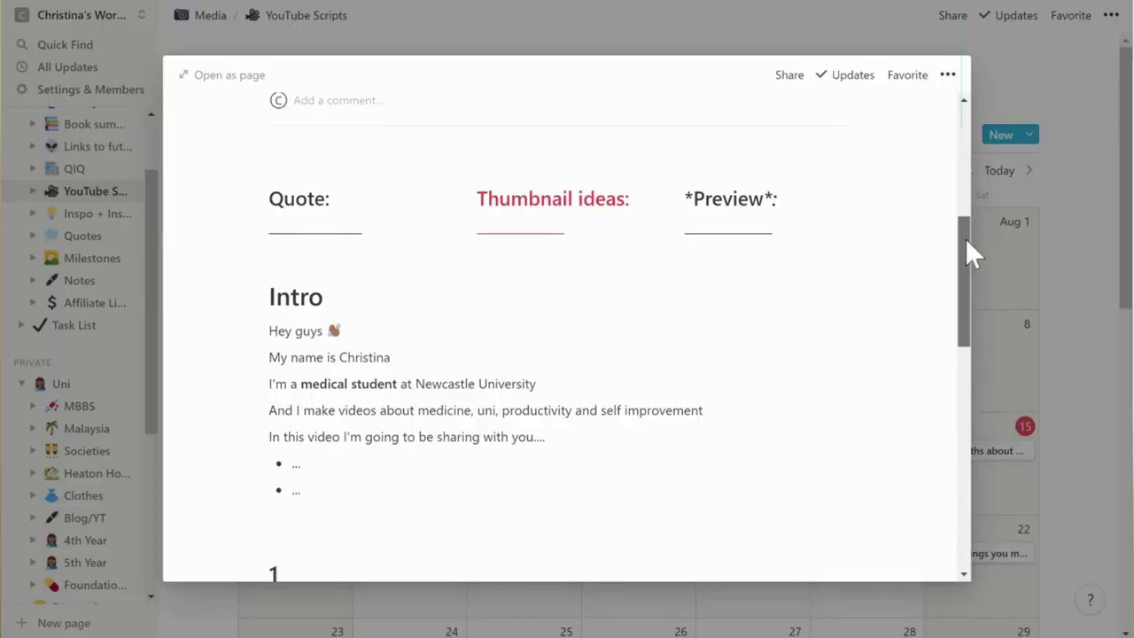
{"action": "left_click_drag", "start_coordinate": [966, 239], "coordinate": [973, 338]}
{"action": "left_click_drag", "start_coordinate": [972, 425], "coordinate": [972, 444]}
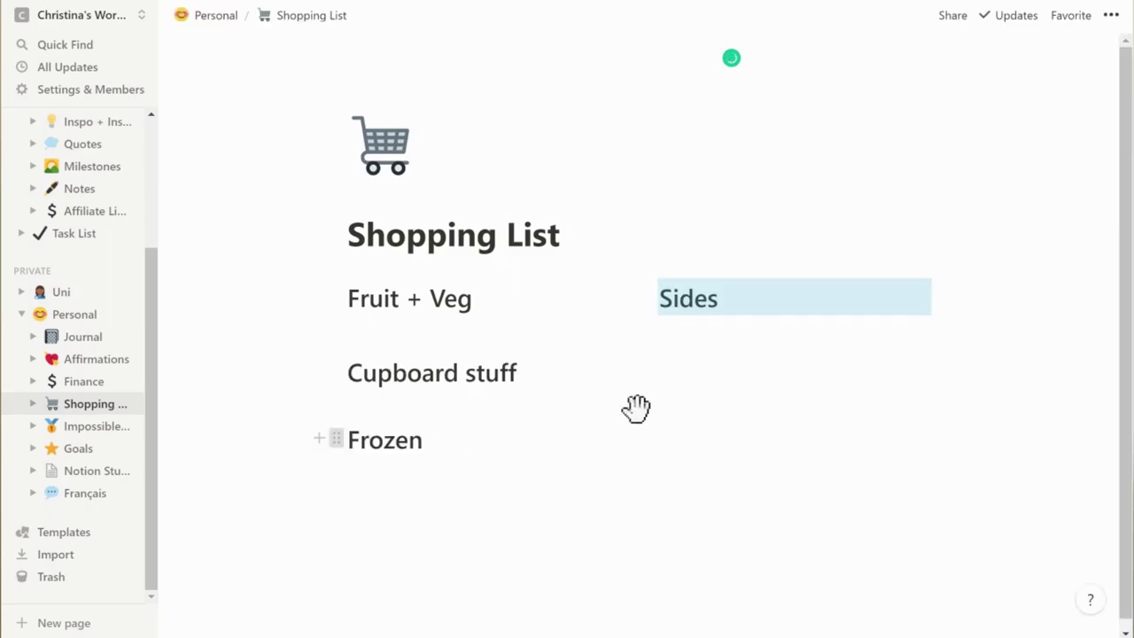
- Place Frozen beside Cupboard stuff and fill the four Shopping List sections with to-do items such as Carrots, Mayo, Cereal and Burgers
{"action": "left_click_drag", "start_coordinate": [635, 407], "coordinate": [932, 372]}
{"action": "left_click", "coordinate": [485, 299]}
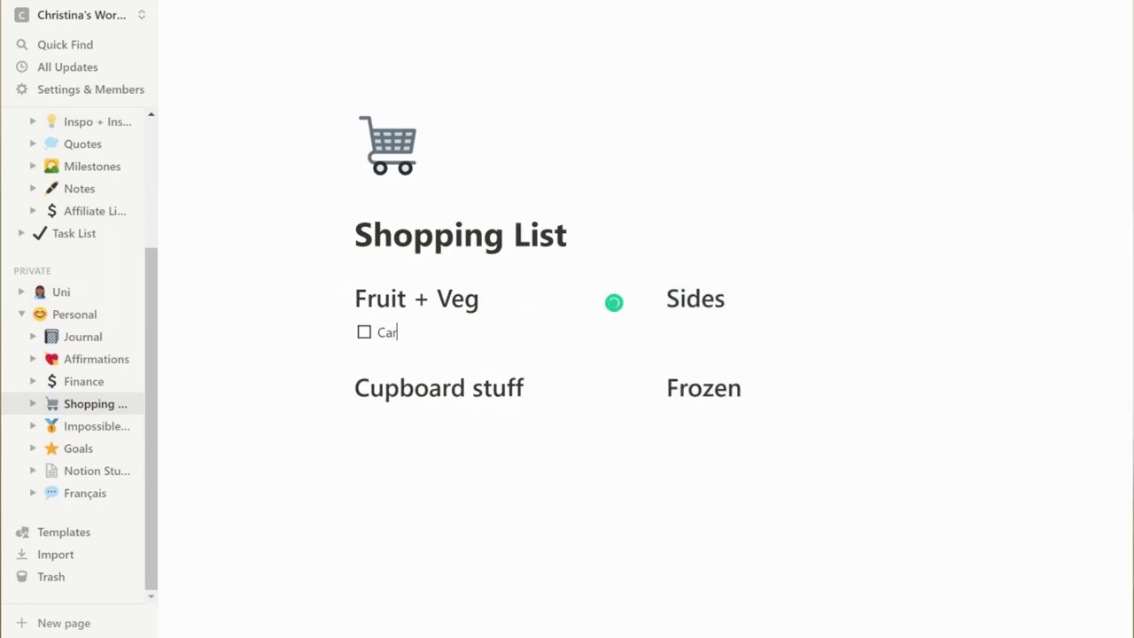
{"action": "type", "text": "ts"}
{"action": "key", "text": "Return"}
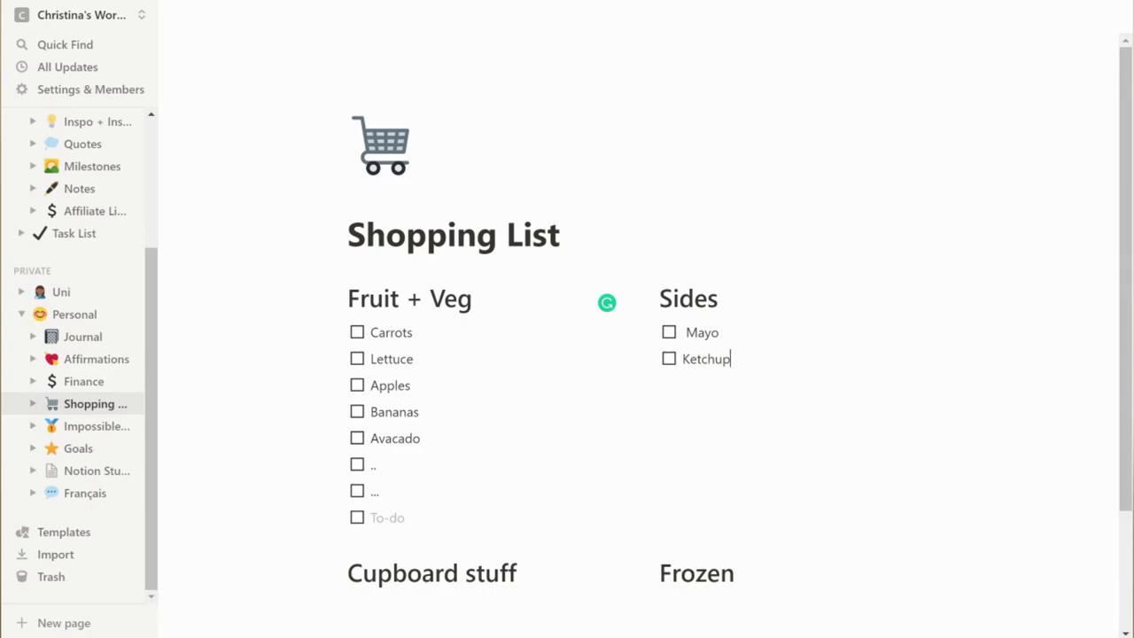
{"action": "scroll", "coordinate": [637, 354], "scroll_direction": "down", "scroll_amount": 2}
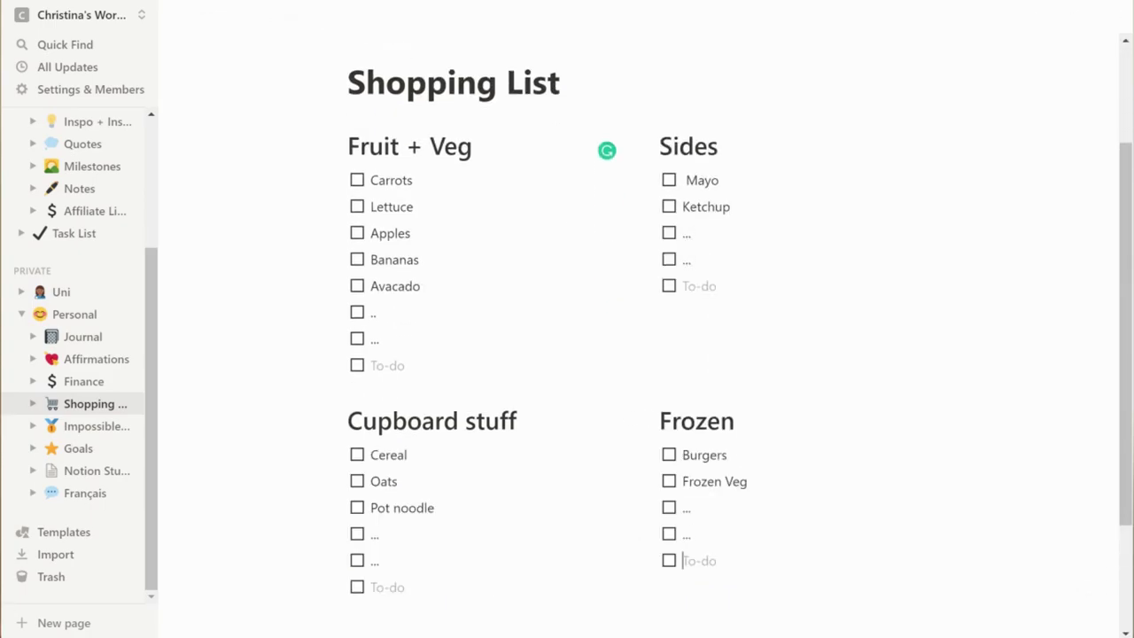
{"action": "scroll", "coordinate": [673, 438], "scroll_direction": "up", "scroll_amount": 2}
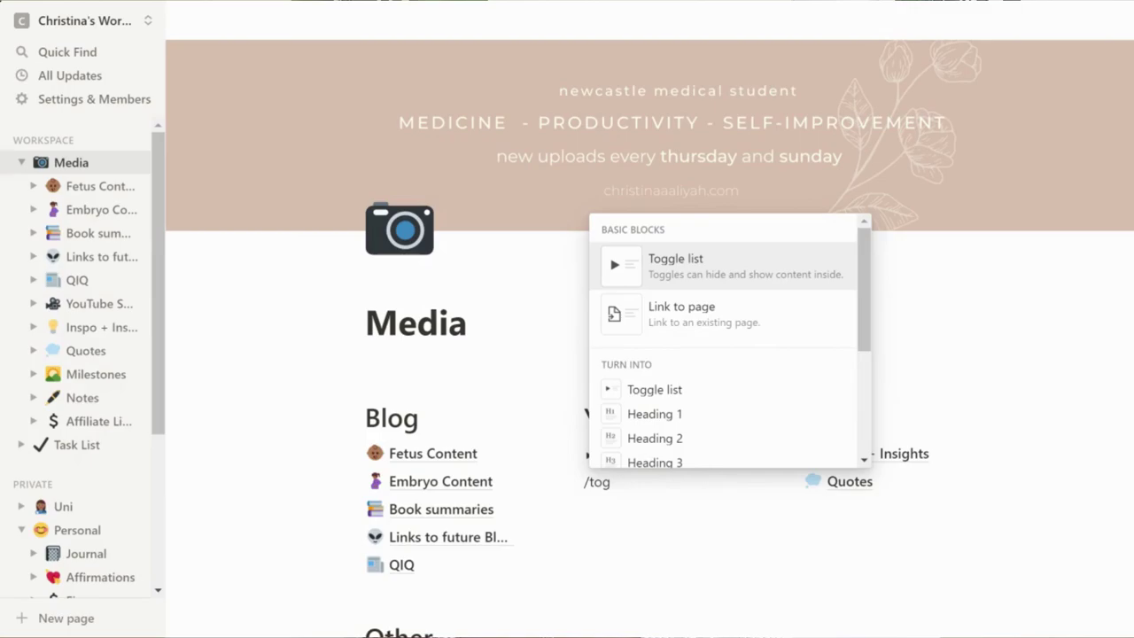
- Add a "List of my YT videos" toggle under YouTube on the Media page, with bulleted video titles from "Get to know me tag" to "How to choose a medical school"
{"action": "key", "text": "Return"}
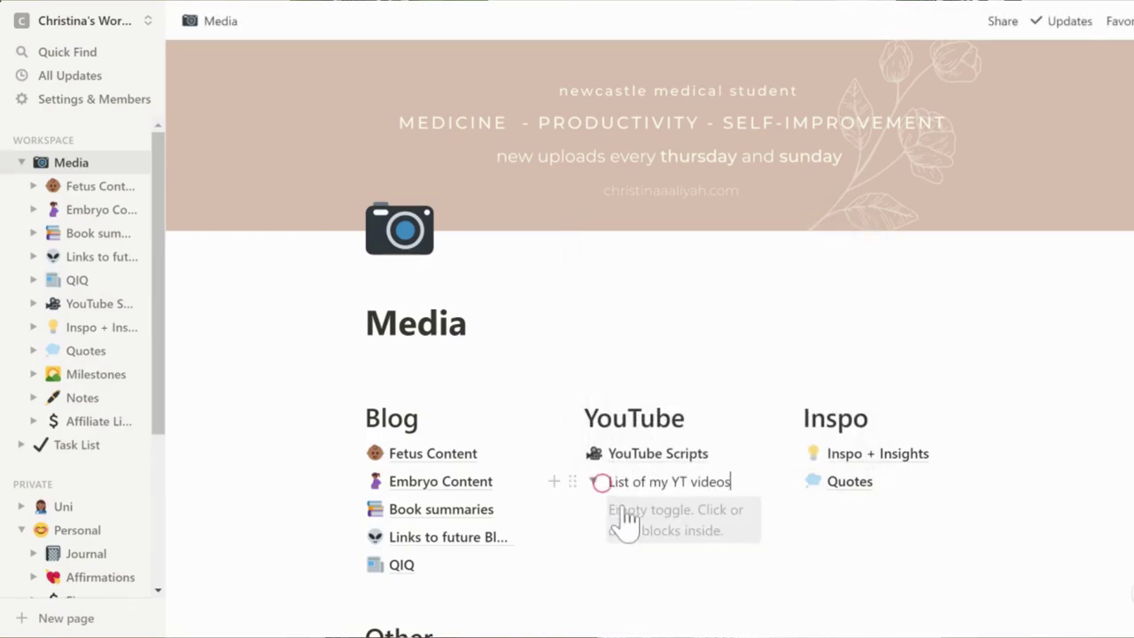
{"action": "type", "text": "to k"}
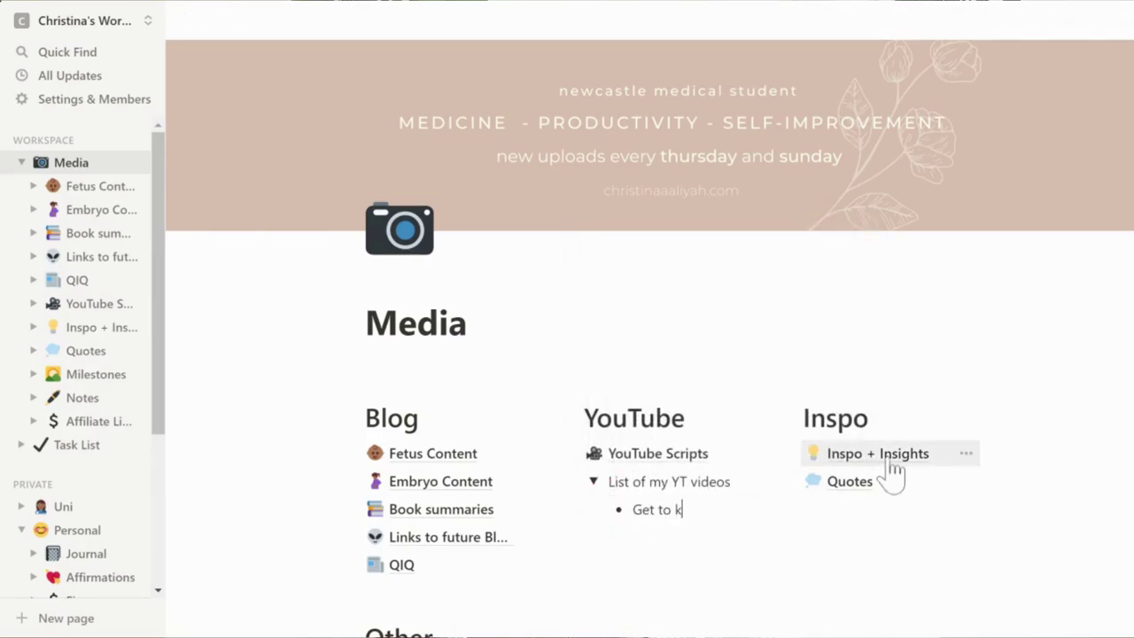
{"action": "type", "text": "ow I got into medical school (with AAB)"}
{"action": "key", "text": "Return"}
{"action": "type", "text": "June faves"}
{"action": "key", "text": "Return"}
{"action": "type", "text": "How to choose a medical school"}
{"action": "key", "text": "Return"}
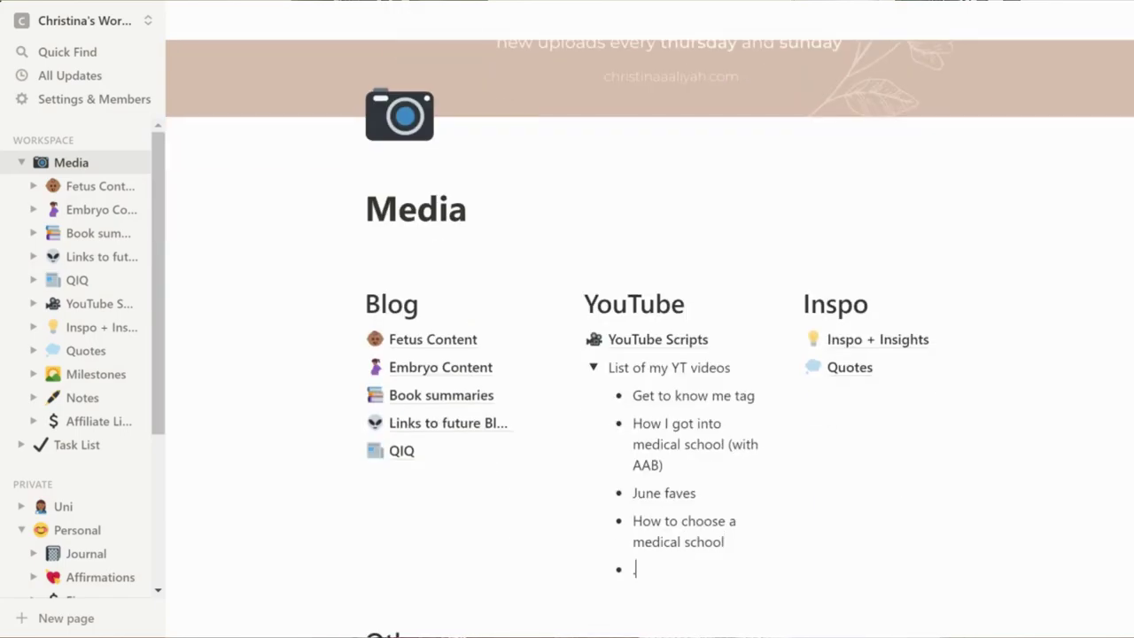
{"action": "type", "text": "... ..."}
{"action": "key", "text": "Return"}
{"action": "scroll", "coordinate": [605, 359], "scroll_direction": "up", "scroll_amount": 3}
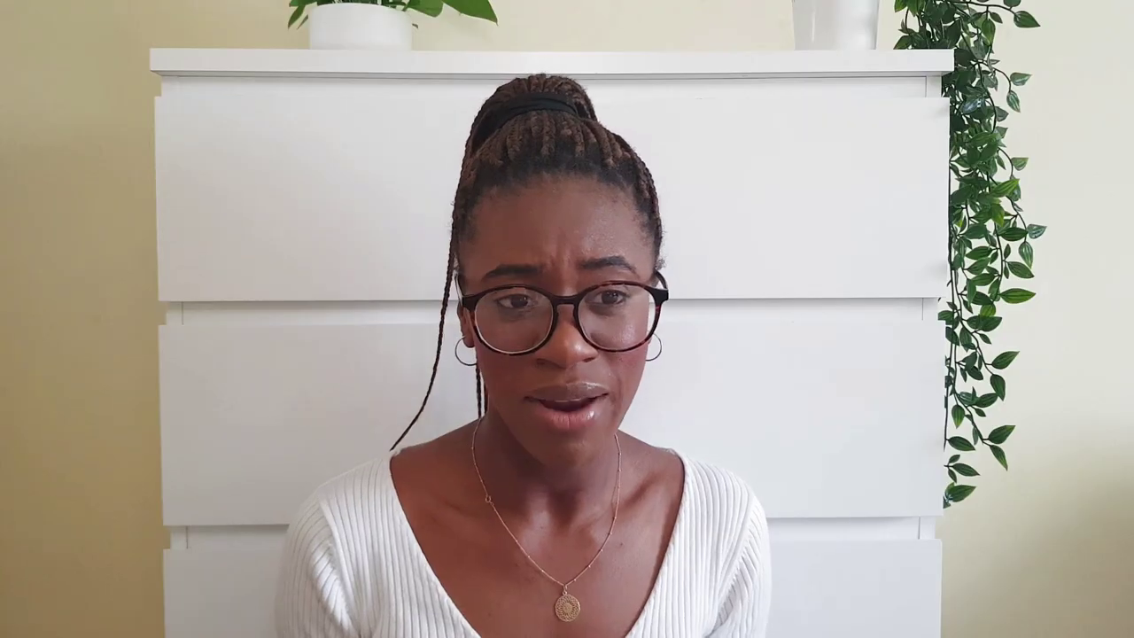
- List video ideas as bullets on the YouTube Video Ideas List page, including Morning routine, What I eat in a day and How I take notes
{"action": "type", "text": "M"}
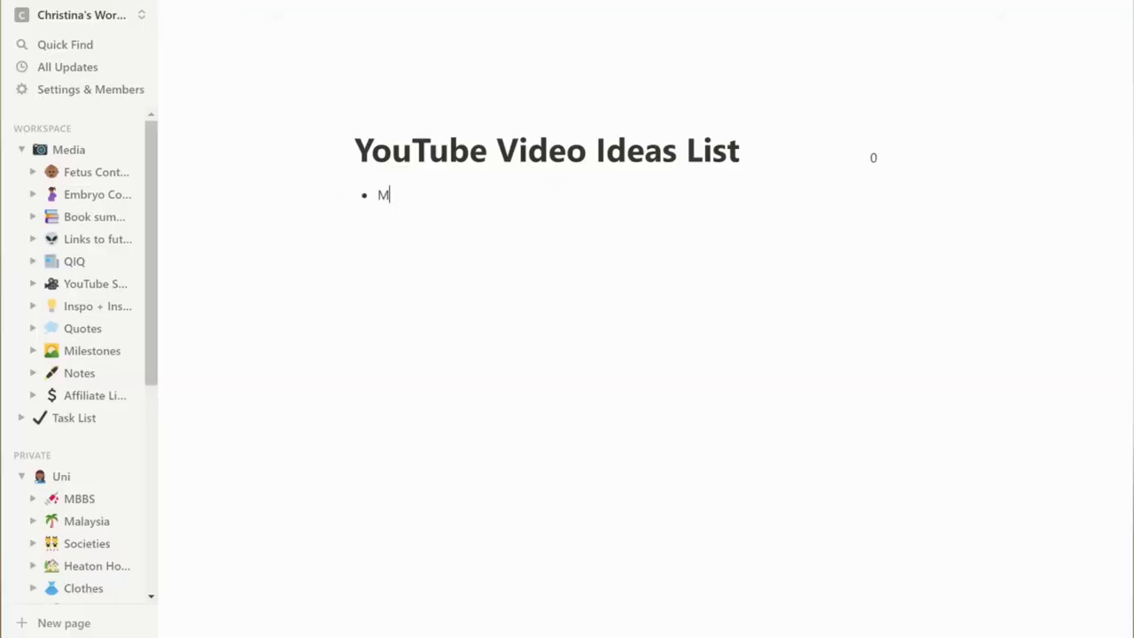
{"action": "type", "text": "What I eat in a day"}
{"action": "key", "text": "Return"}
{"action": "type", "text": "how I use Notion"}
{"action": "key", "text": "Return"}
{"action": "type", "text": "How I take notes"}
{"action": "key", "text": "Return"}
{"action": "type", "text": "How I stay productive What I"}
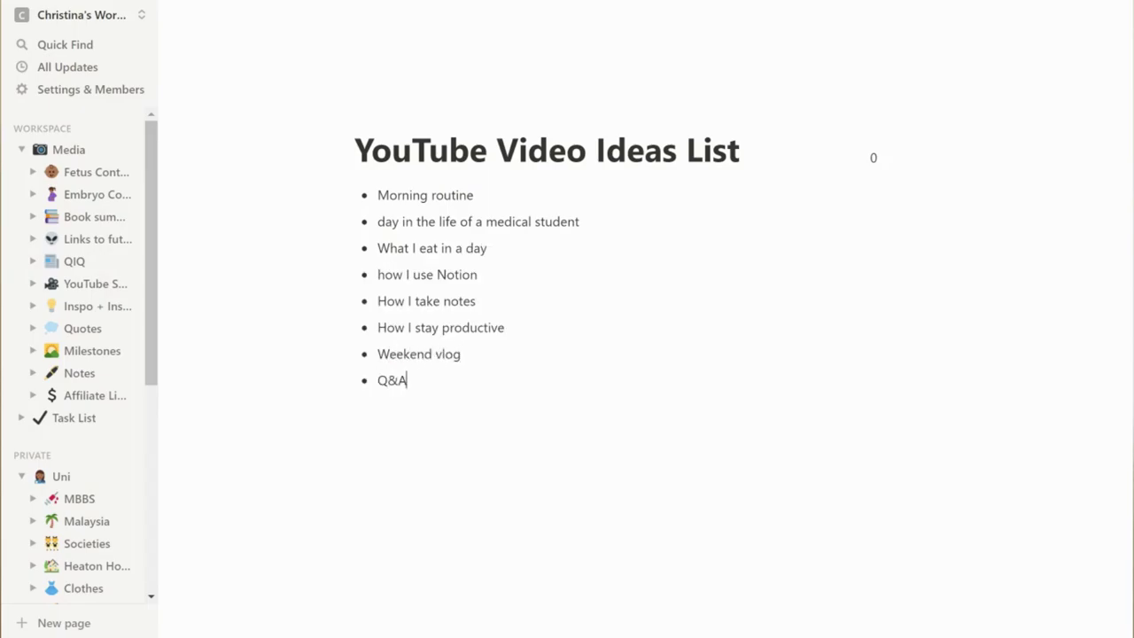
- Insert a link to the YouTube Scripts page directly below the YouTube Video Ideas List title
{"action": "left_click", "coordinate": [739, 151]}
{"action": "key", "text": "Return"}
{"action": "type", "text": "@Youtu"}
{"action": "left_click", "coordinate": [458, 296]}
- Turn all the bulleted video ideas into toggle lists
{"action": "left_click_drag", "start_coordinate": [443, 519], "coordinate": [341, 268]}
{"action": "left_click", "coordinate": [341, 268]}
{"action": "type", "text": "tog"}
{"action": "key", "text": "Return"}
- Add Lectures and library study inside the "day in the life of a medical student" toggle, and Gratitude and Journal inside Morning routine
{"action": "left_click", "coordinate": [356, 301]}
{"action": "left_click", "coordinate": [381, 327]}
{"action": "type", "text": "Le"}
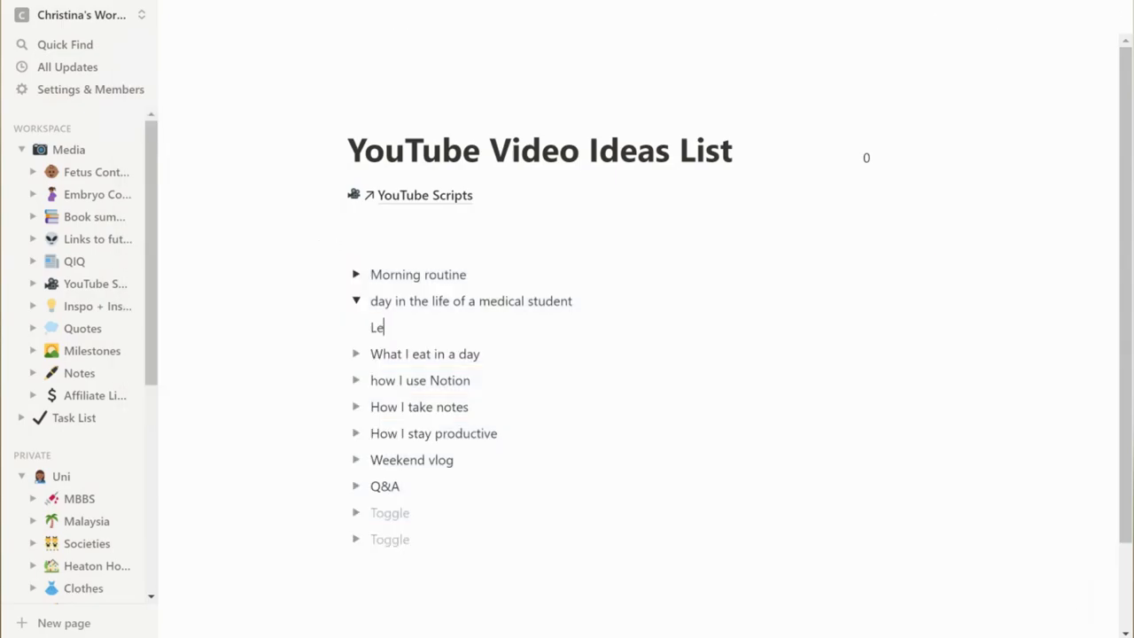
{"action": "left_click", "coordinate": [356, 301]}
{"action": "left_click", "coordinate": [356, 274]}
{"action": "left_click", "coordinate": [381, 301]}
{"action": "type", "text": "Gartitude"}
{"action": "key", "text": "Return"}
{"action": "type", "text": "Journal"}
{"action": "left_click", "coordinate": [356, 275]}
{"action": "left_click", "coordinate": [356, 301]}
{"action": "left_click", "coordinate": [381, 354]}
{"action": "type", "text": "library study"}
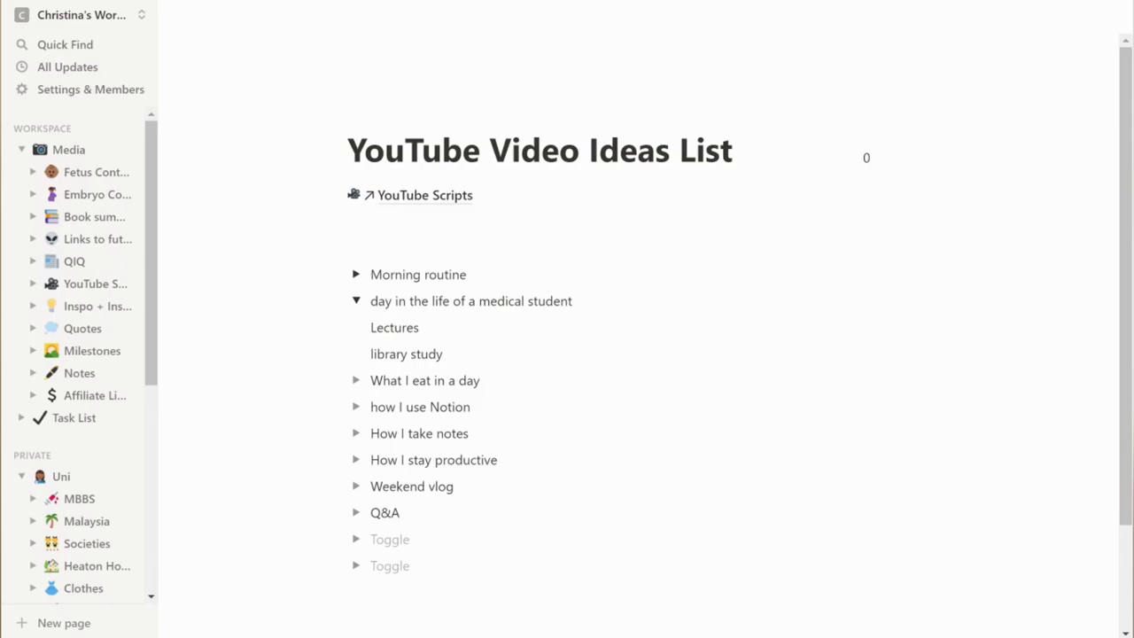
{"action": "key", "text": "Return"}
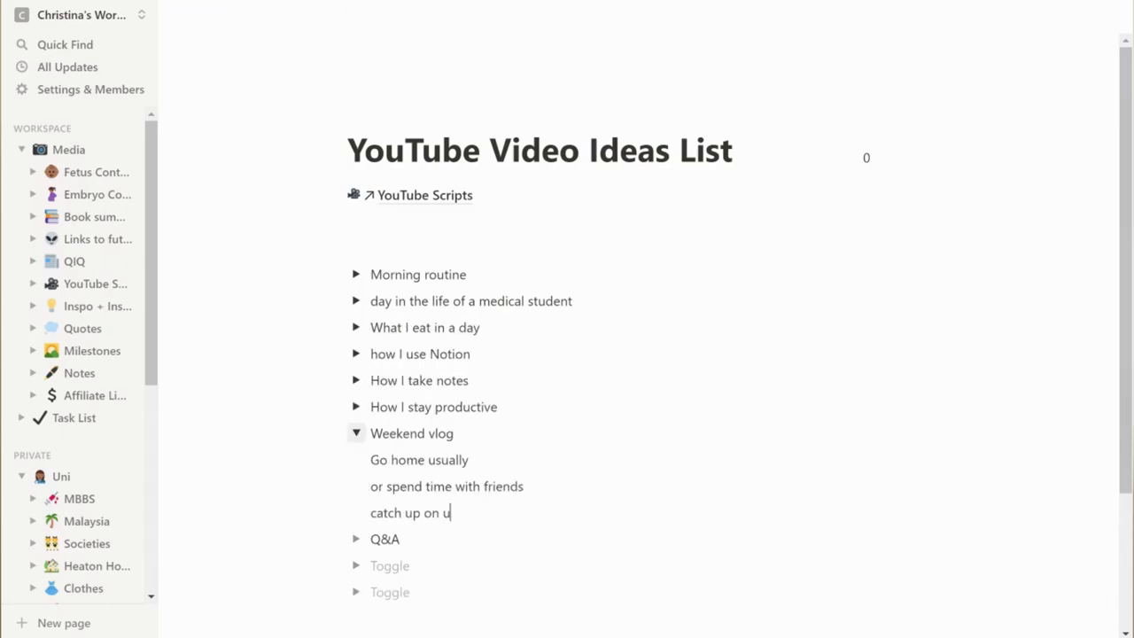
- Finish the Weekend vlog toggle's notes with "catch up on uni work" and add "IG and YT comments" inside the Q&A toggle
{"action": "type", "text": "ni work"}
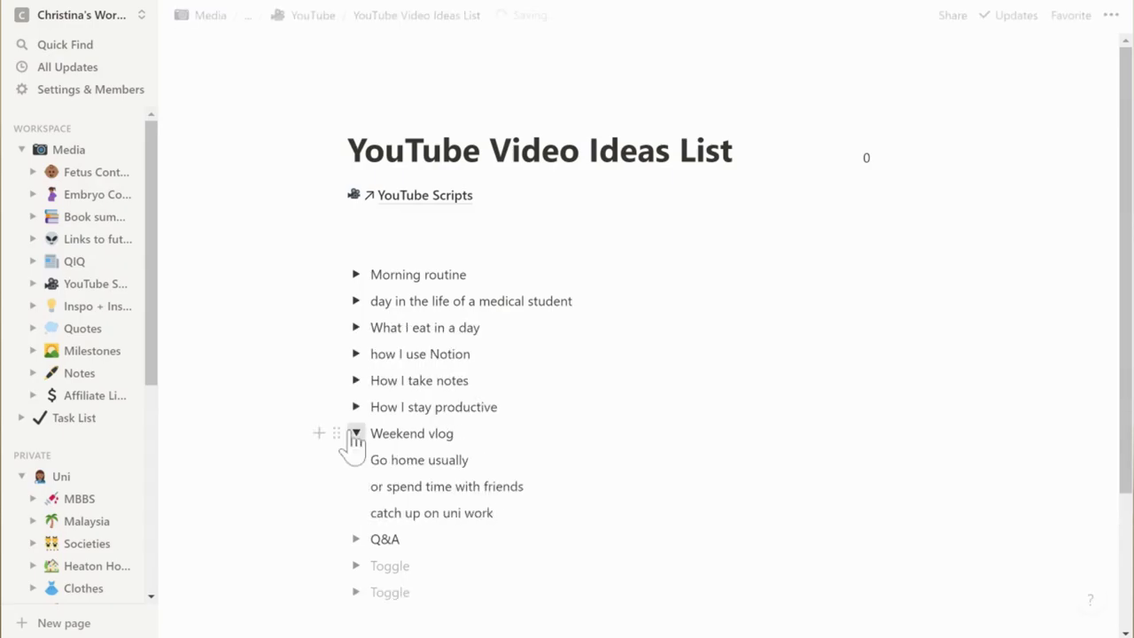
{"action": "left_click", "coordinate": [356, 433]}
{"action": "left_click", "coordinate": [356, 458]}
{"action": "left_click", "coordinate": [381, 486]}
{"action": "type", "text": "IG and YT comments"}
{"action": "left_click", "coordinate": [356, 458]}
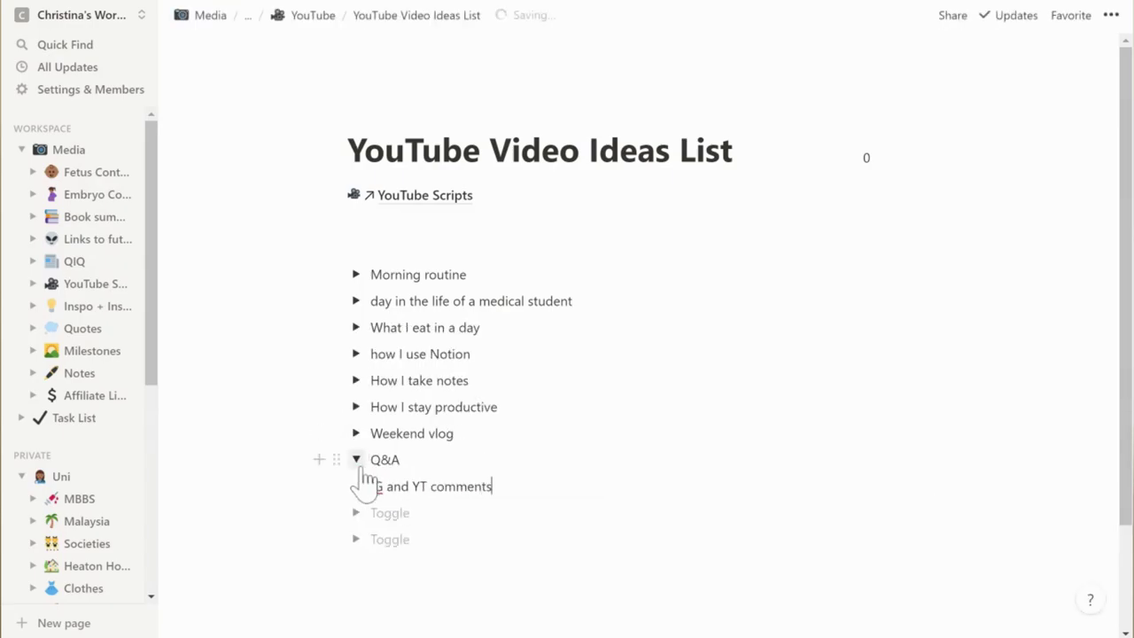
- Add the headings Soon, Whenever and Film at uni above the video idea toggles
{"action": "left_click", "coordinate": [354, 241]}
{"action": "type", "text": "/"}
{"action": "left_click", "coordinate": [407, 438]}
{"action": "type", "text": "S"}
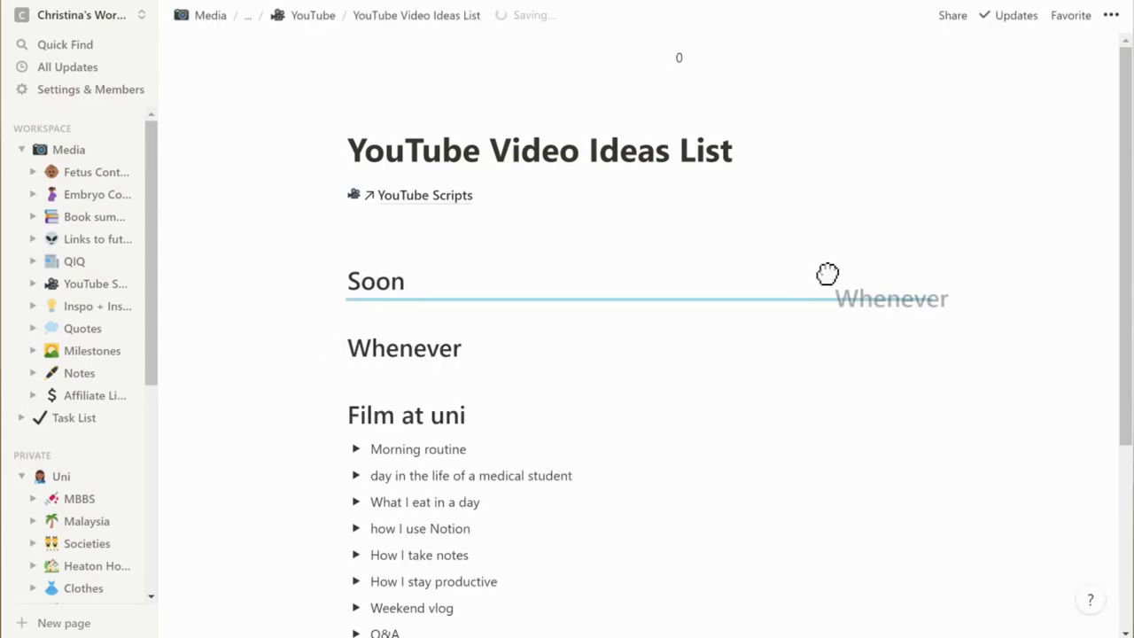
- Arrange Soon, Whenever and Film at uni side by side as three columns and distribute the video idea toggles beneath them
{"action": "left_click_drag", "start_coordinate": [827, 274], "coordinate": [941, 265]}
{"action": "left_click_drag", "start_coordinate": [329, 341], "coordinate": [912, 274]}
{"action": "left_click_drag", "start_coordinate": [337, 306], "coordinate": [595, 292]}
{"action": "left_click_drag", "start_coordinate": [337, 334], "coordinate": [788, 294]}
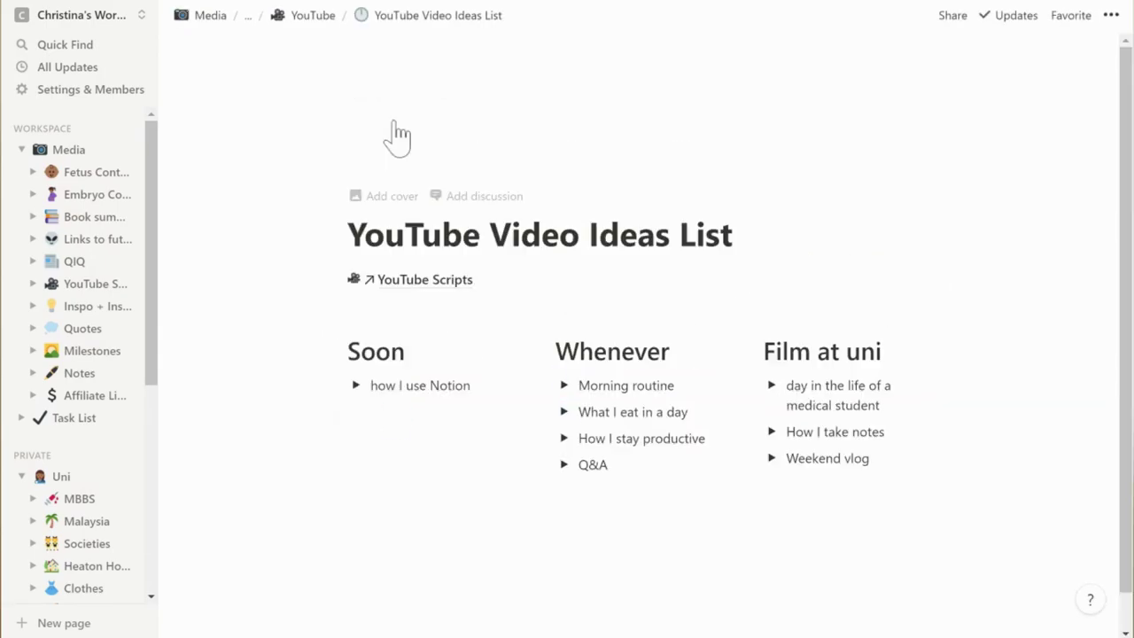
- Change the YouTube Video Ideas List page icon to the camera emoji
{"action": "left_click", "coordinate": [394, 196]}
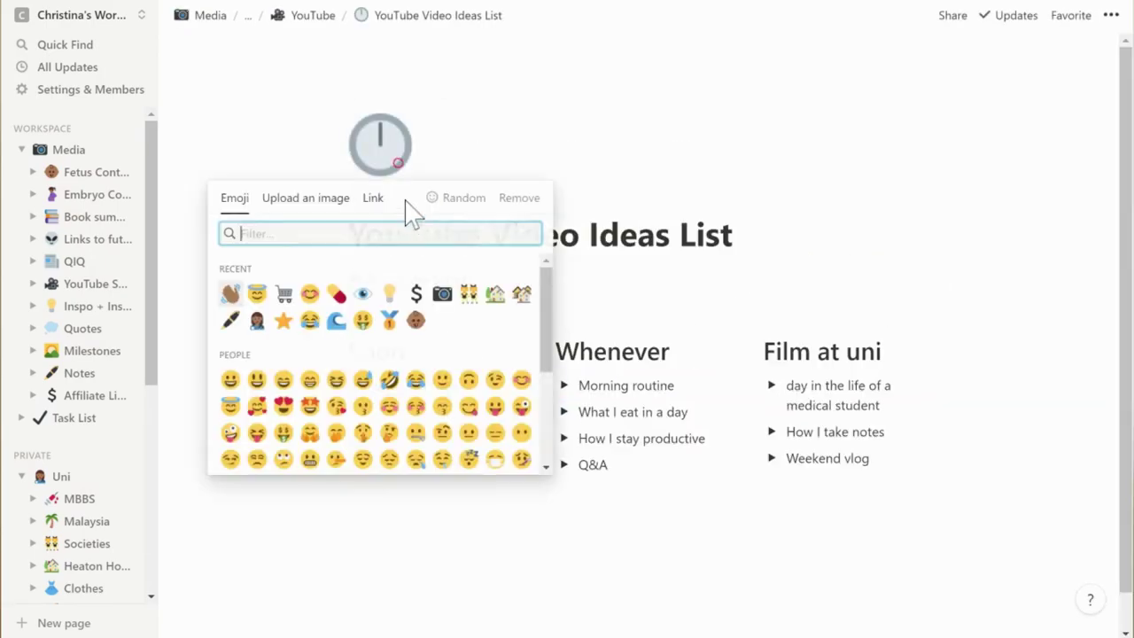
{"action": "left_click", "coordinate": [442, 294]}
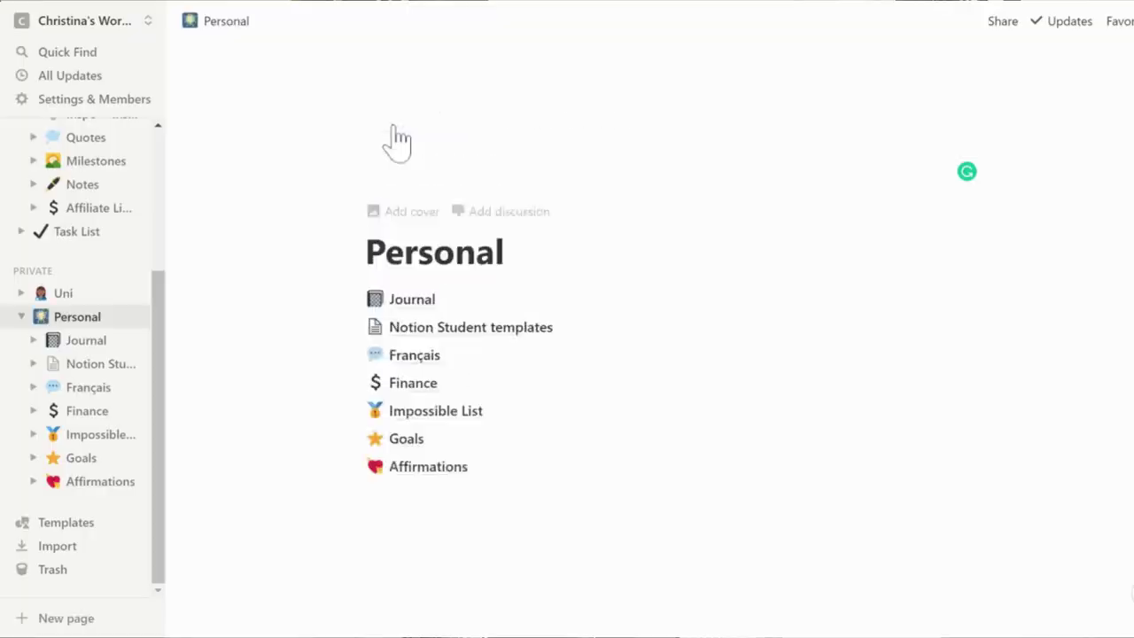
- Give the Personal page a blushing smiley icon and a cover photo of green plants
{"action": "left_click", "coordinate": [389, 210]}
{"action": "left_click", "coordinate": [400, 159]}
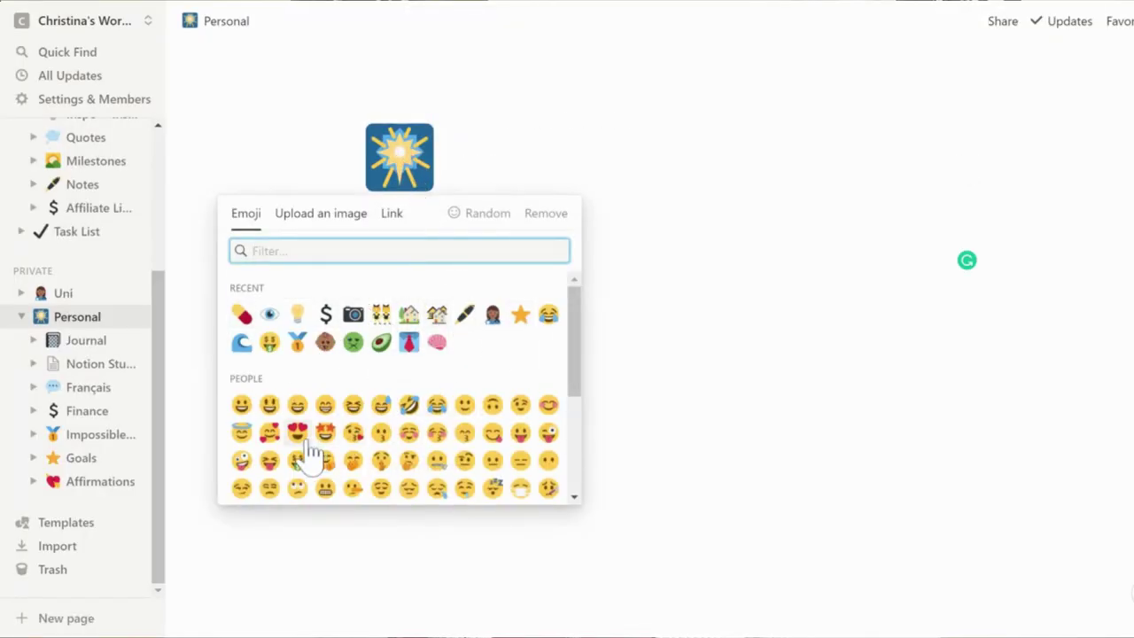
{"action": "left_click", "coordinate": [545, 404]}
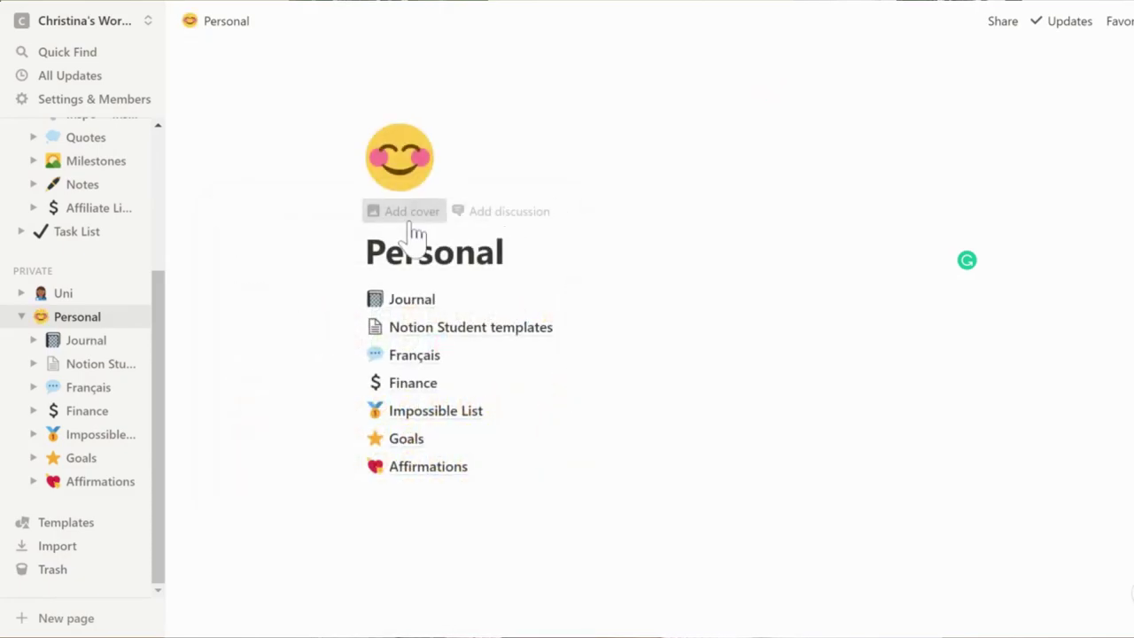
{"action": "left_click", "coordinate": [399, 213]}
{"action": "left_click", "coordinate": [912, 222]}
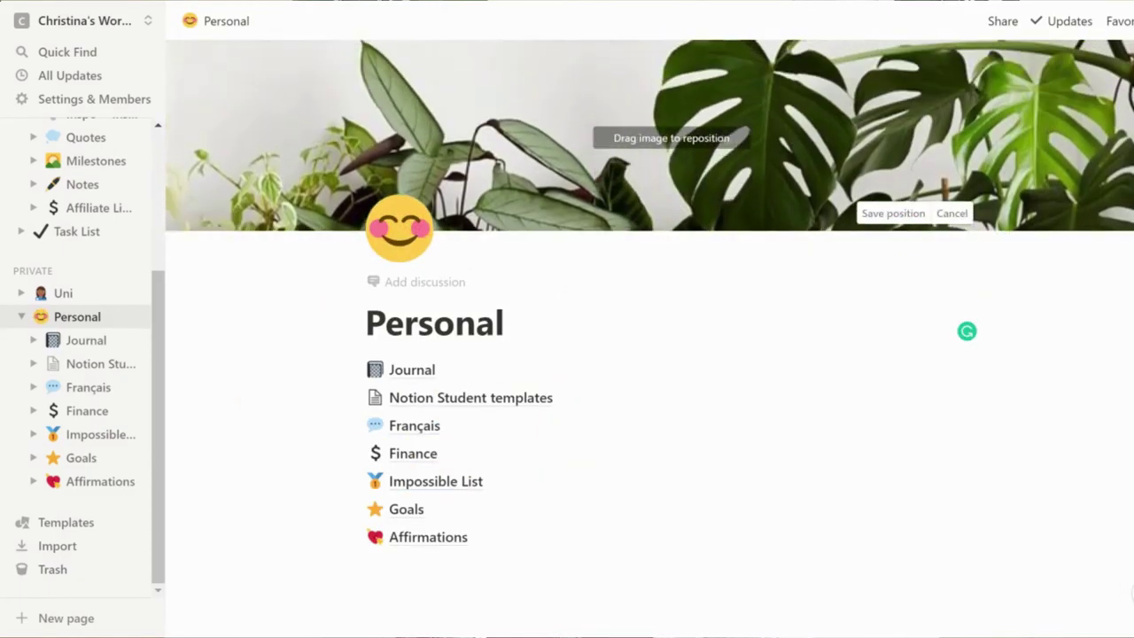
{"action": "left_click_drag", "start_coordinate": [896, 222], "coordinate": [953, 184]}
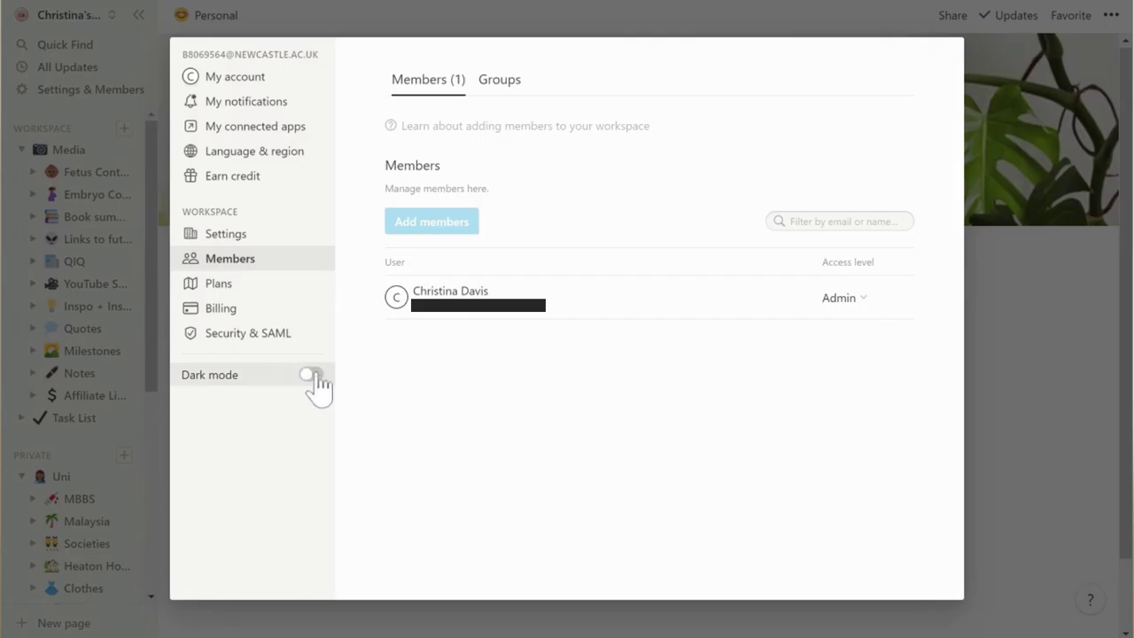
- Switch the workspace to dark mode and open the Uni page
{"action": "left_click", "coordinate": [312, 375]}
{"action": "left_click", "coordinate": [1004, 240]}
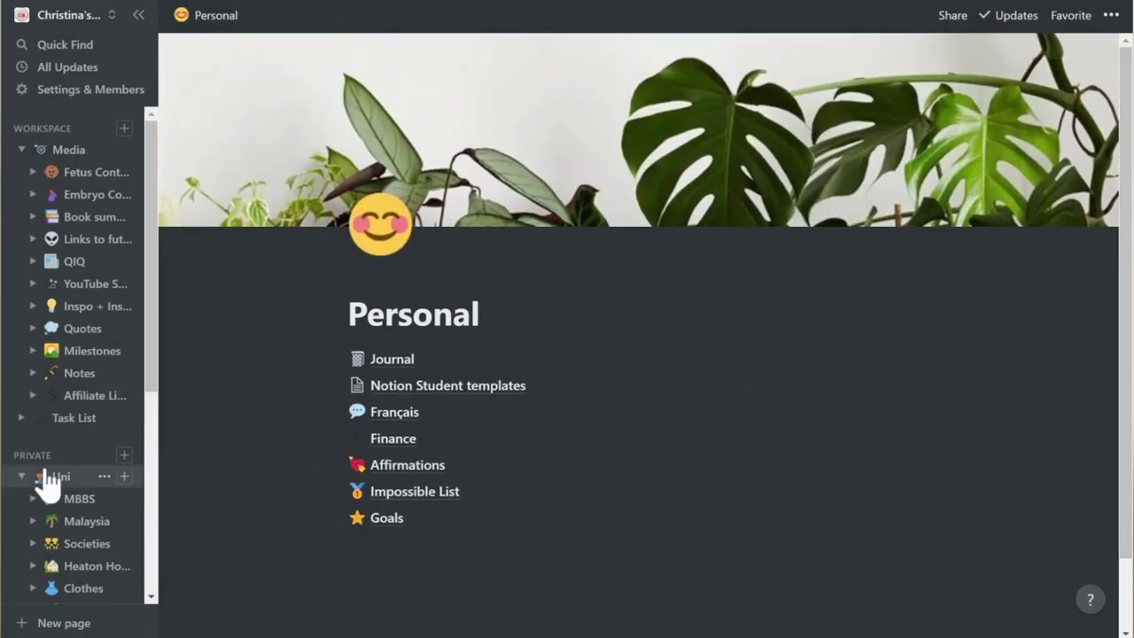
{"action": "left_click", "coordinate": [44, 477]}
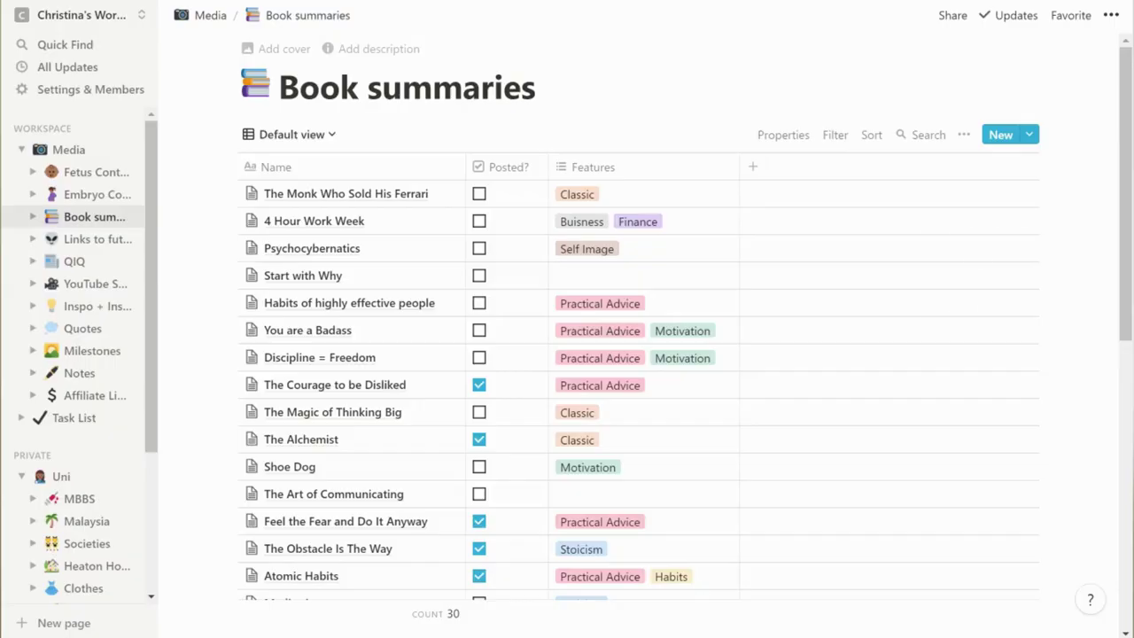
- Search the workspace for "instagram" and read the blog post about going 6 months without Instagram
{"action": "key", "text": "ctrl+p"}
{"action": "type", "text": "instagram"}
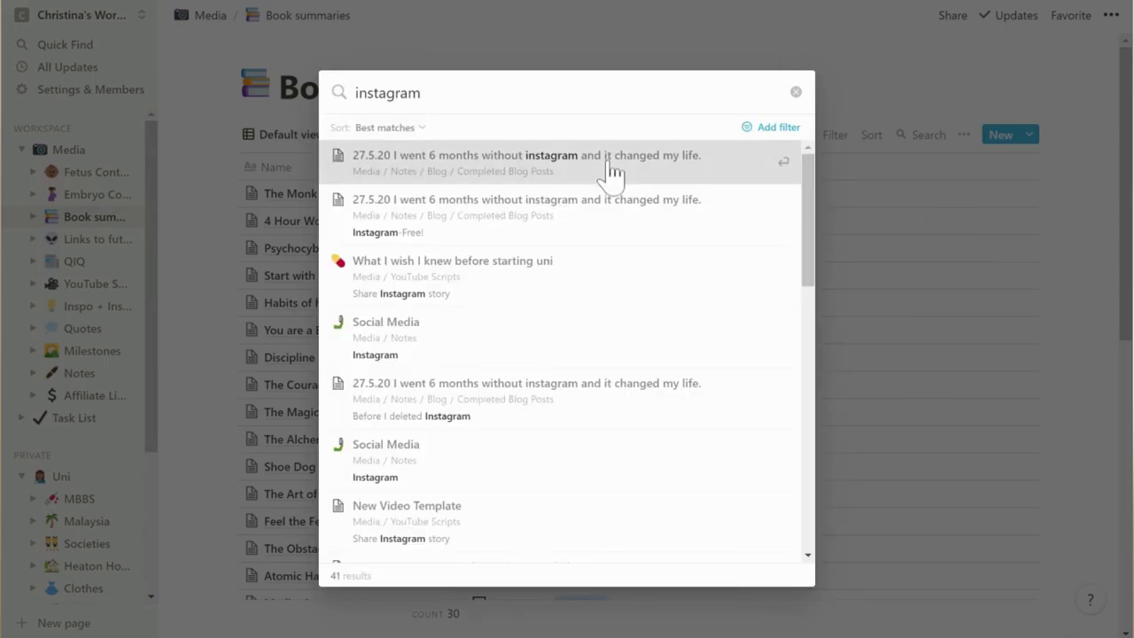
{"action": "left_click", "coordinate": [611, 176]}
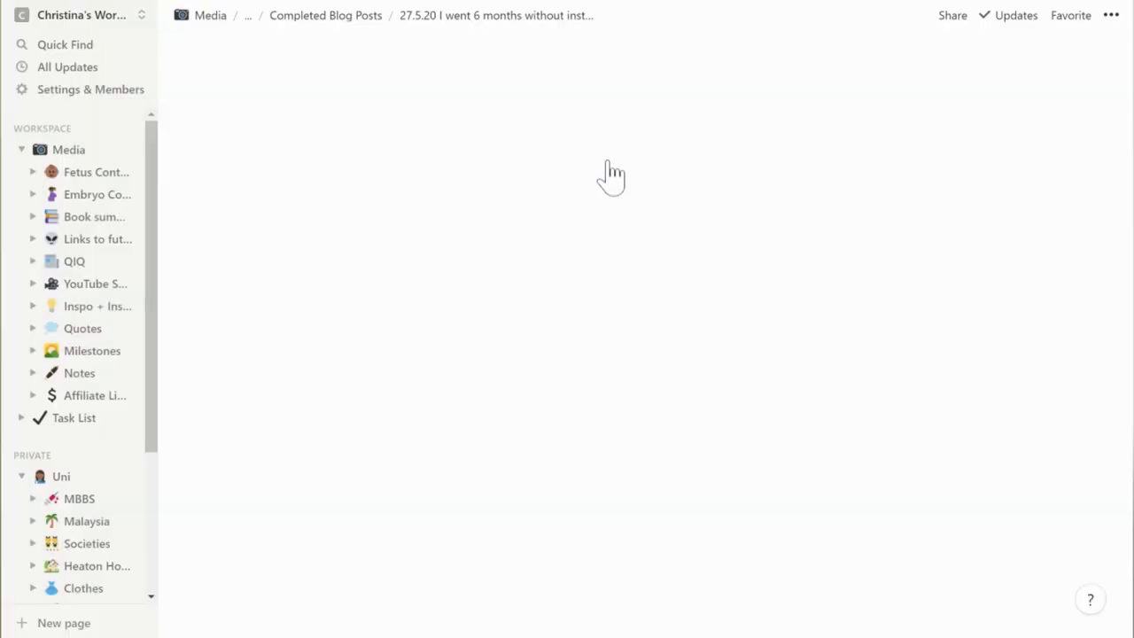
{"action": "scroll", "coordinate": [638, 354], "scroll_direction": "down", "scroll_amount": 6}
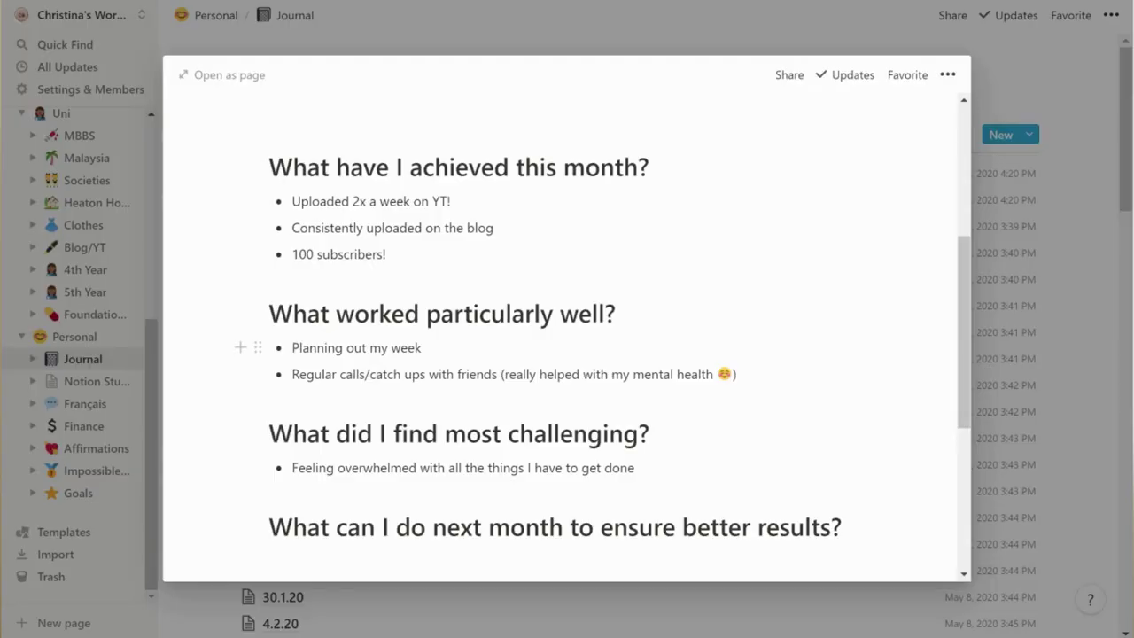
- Colour the journal heading "What can I do next month to ensure better results?" red and "What are my main priorities next month?" green
{"action": "scroll", "coordinate": [531, 355], "scroll_direction": "down", "scroll_amount": 2}
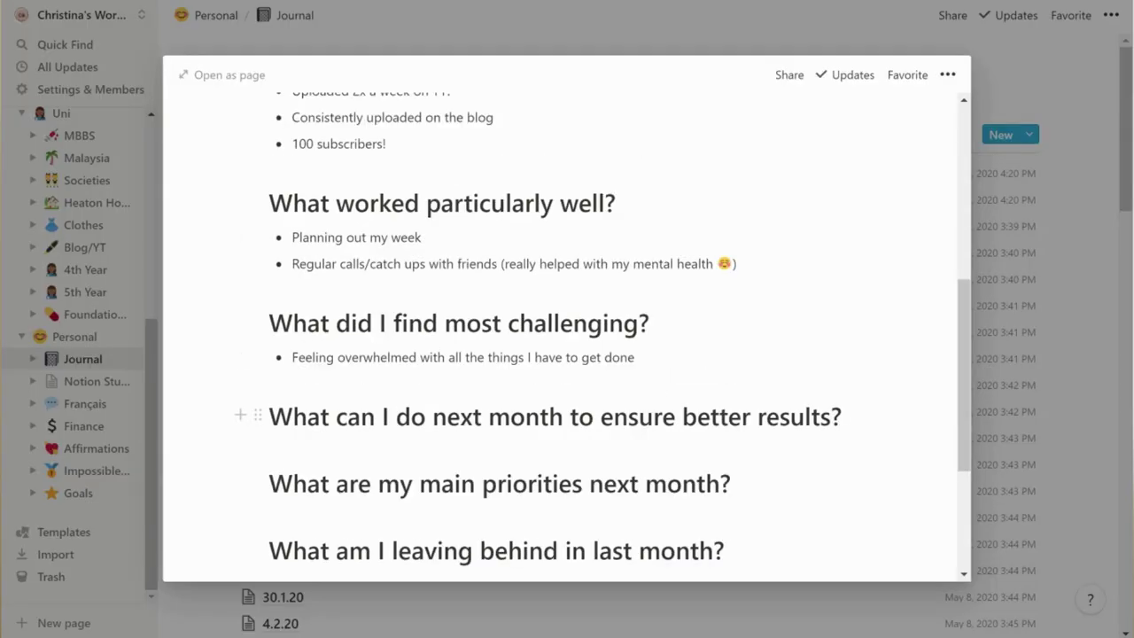
{"action": "type", "text": "/red"}
{"action": "key", "text": "Return"}
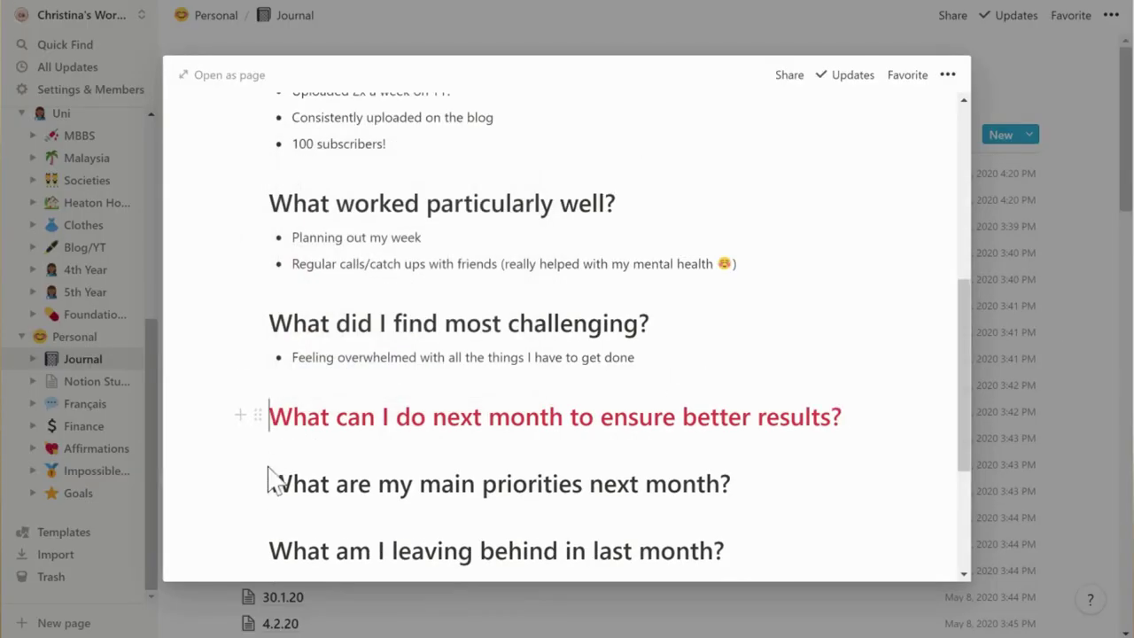
{"action": "type", "text": "/green"}
{"action": "key", "text": "Return"}
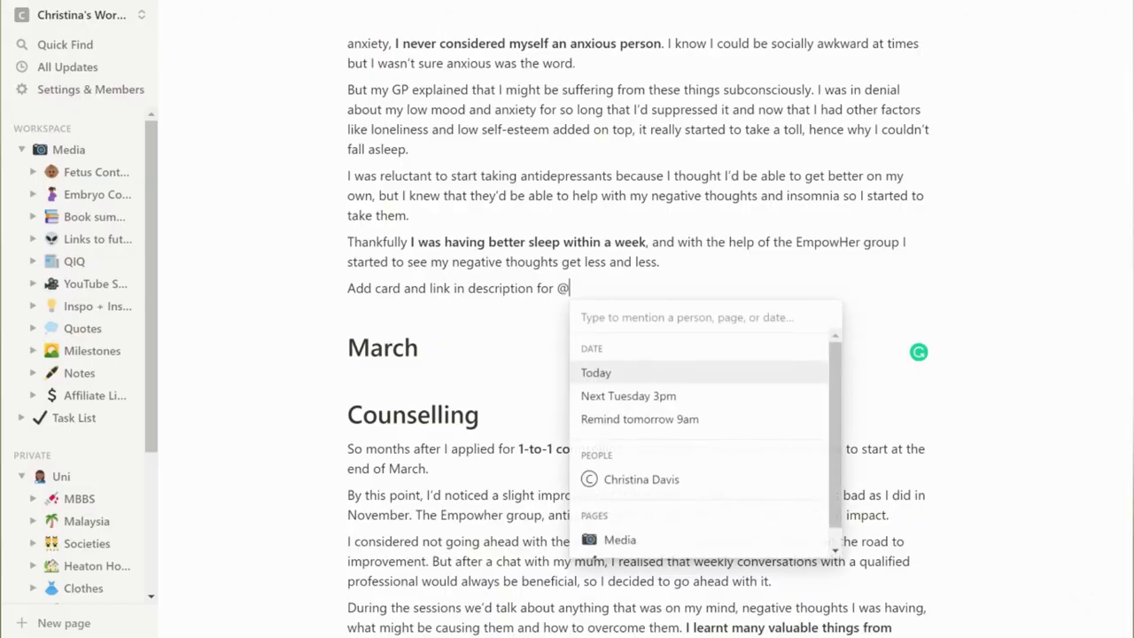
- Complete the "Add card and link in description for" line with a mention of the Mindset page followed by "video."
{"action": "type", "text": "Mindset"}
{"action": "left_click", "coordinate": [717, 390]}
{"action": "type", "text": "video."}
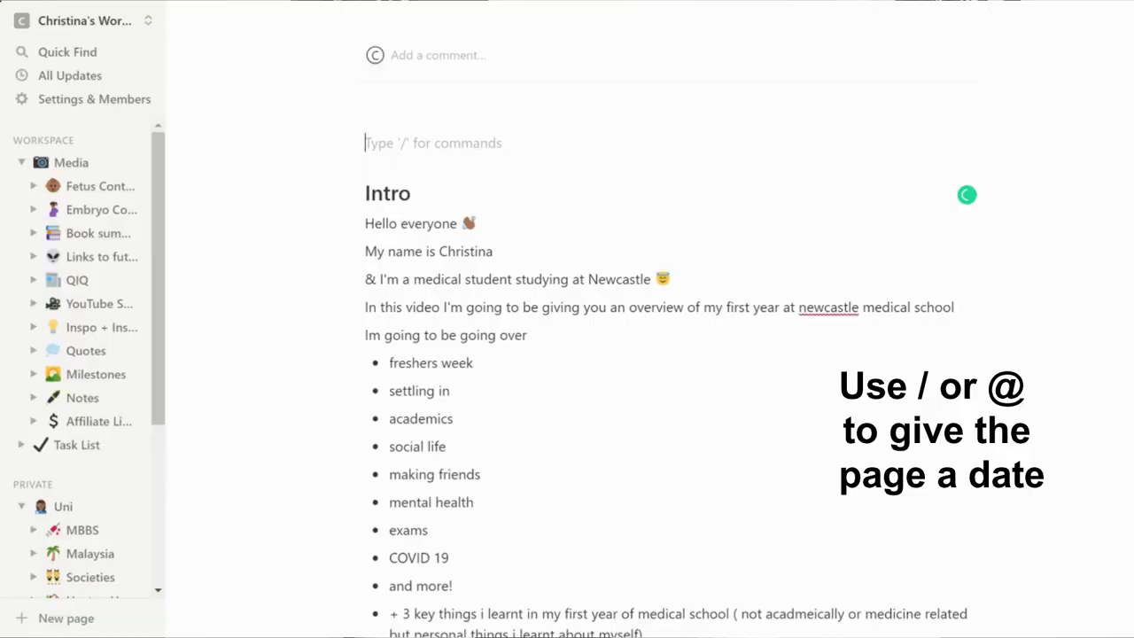
- Insert a reminder for tomorrow at 9 AM above the Intro heading of the "My first year at medical school" script
{"action": "type", "text": "@"}
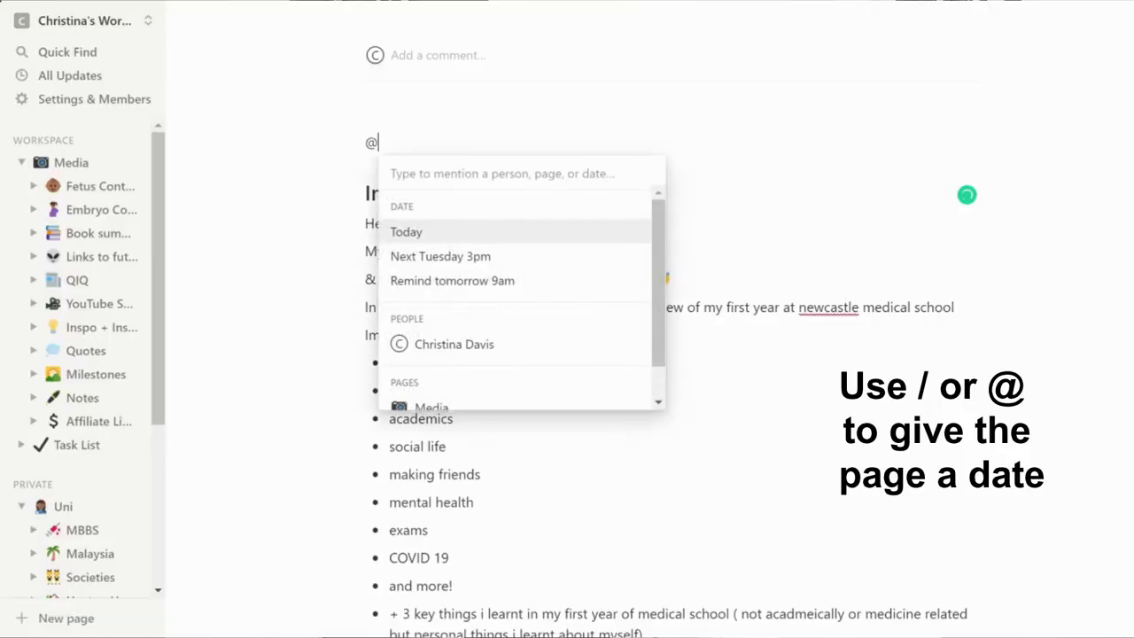
{"action": "left_click", "coordinate": [450, 280]}
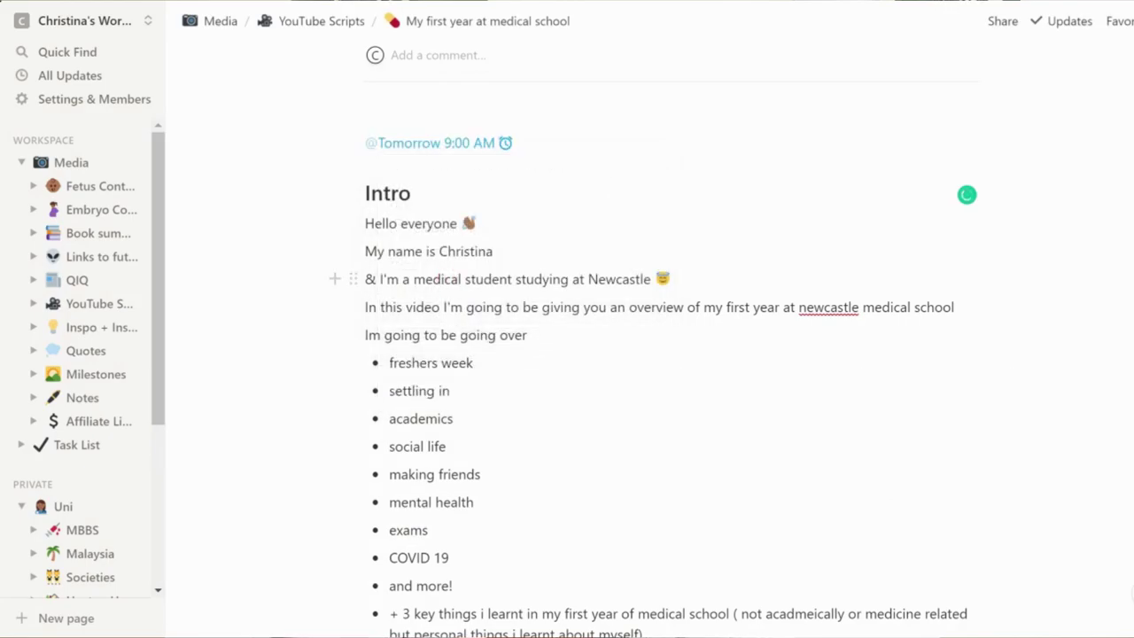